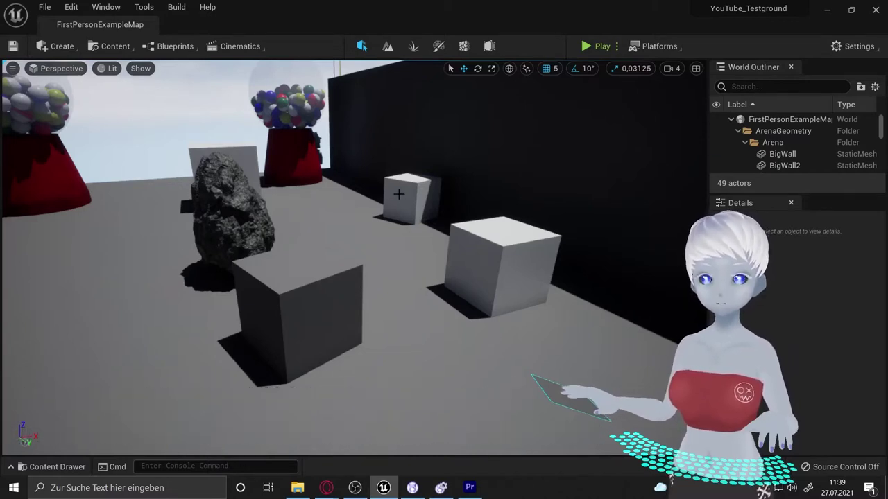
# Move the small white cube EditorCube9 forward, between the rock and the larger cube.
pyautogui.click(398, 194)
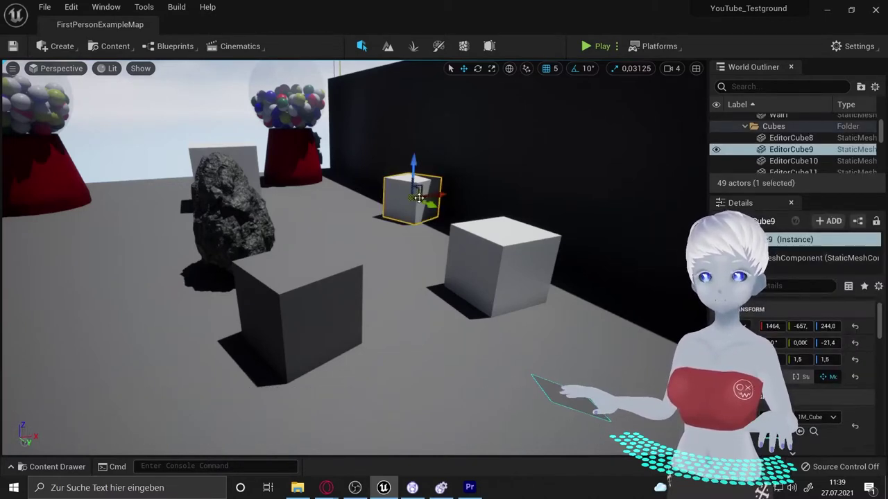
pyautogui.moveTo(424, 201); pyautogui.dragTo(368, 208)
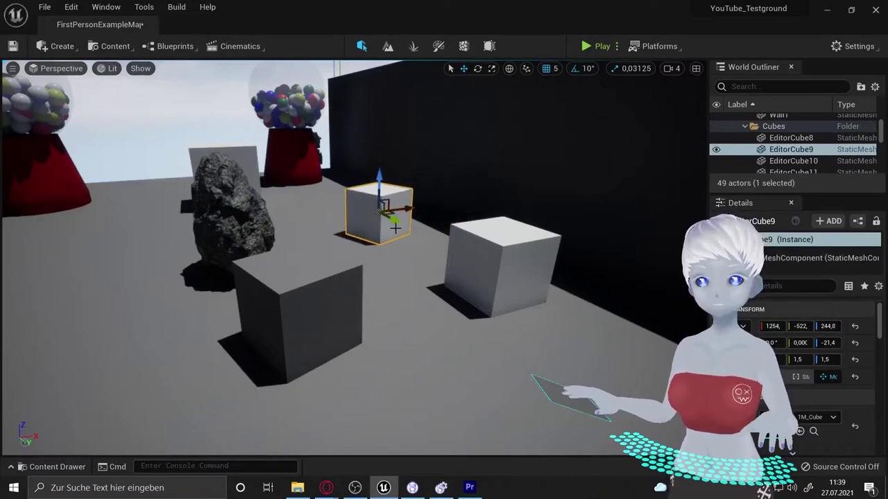
pyautogui.moveTo(363, 201); pyautogui.dragTo(386, 216, button='middle')
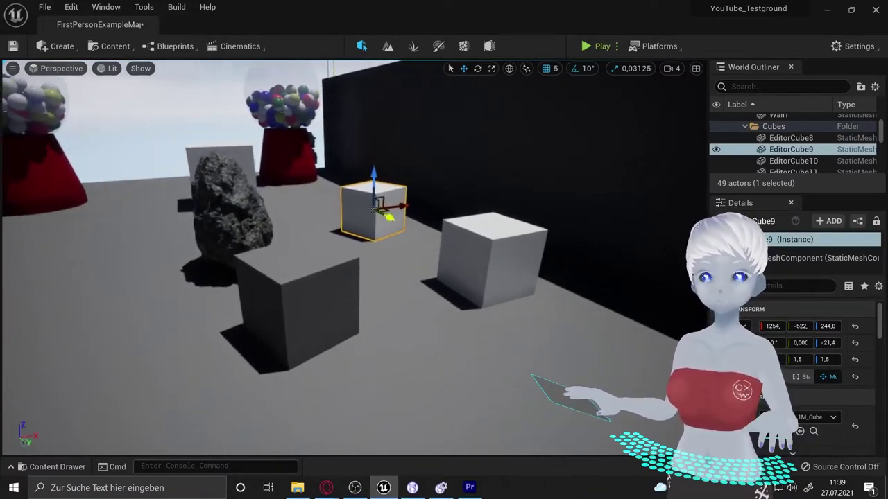
pyautogui.moveTo(387, 216)
pyautogui.mouseDown()
pyautogui.moveTo(413, 215)
pyautogui.moveTo(401, 221)
pyautogui.mouseUp()
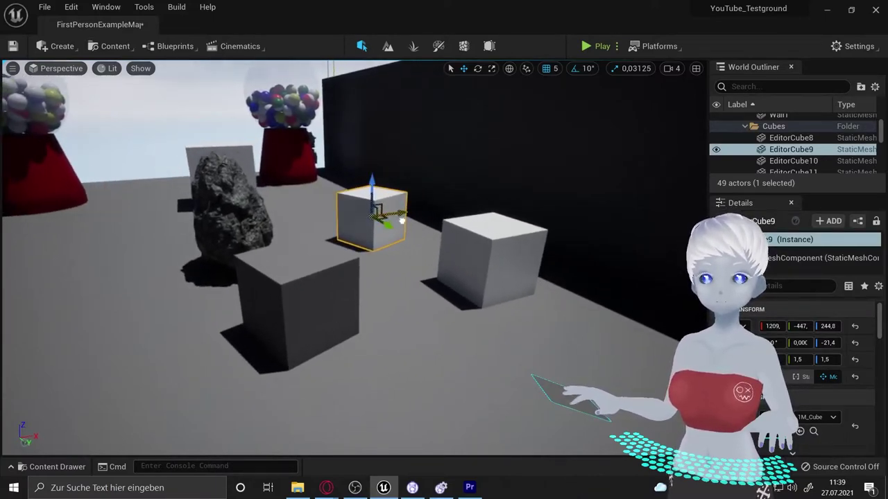
pyautogui.rightClick(390, 312)
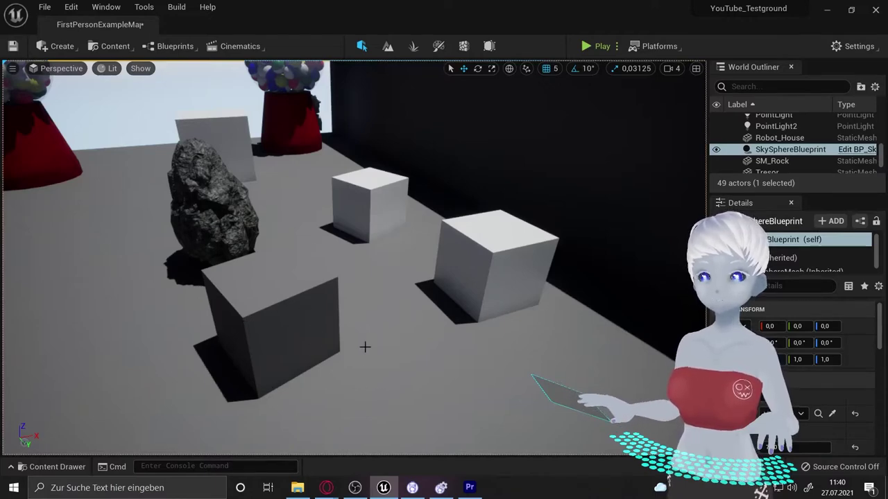
# Dock the Content Browser in the layout and browse to the top-level Content folder.
pyautogui.click(51, 466)
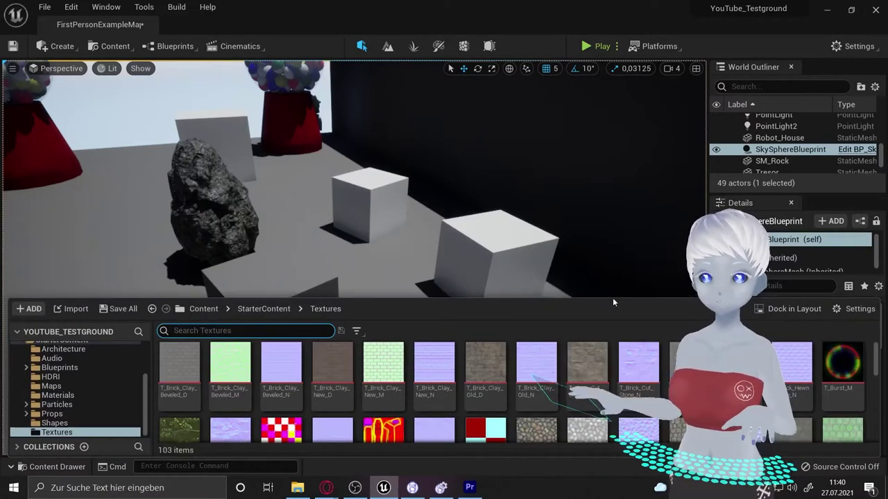
pyautogui.click(778, 309)
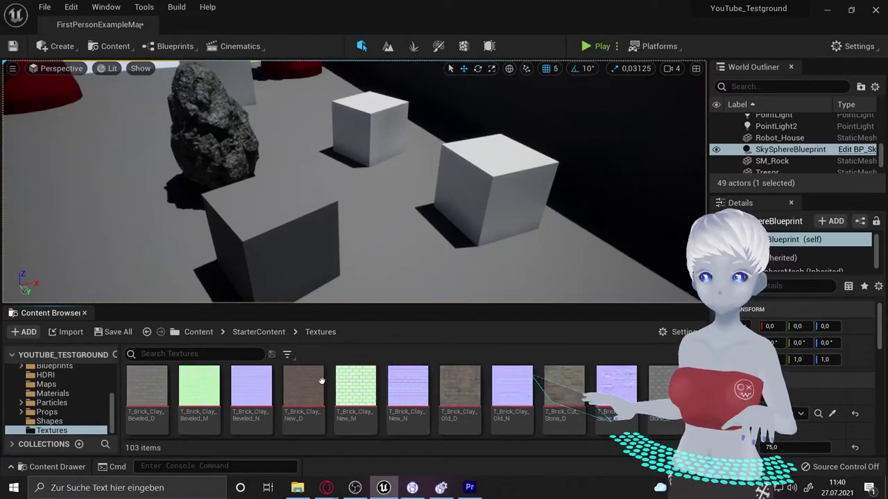
pyautogui.click(258, 332)
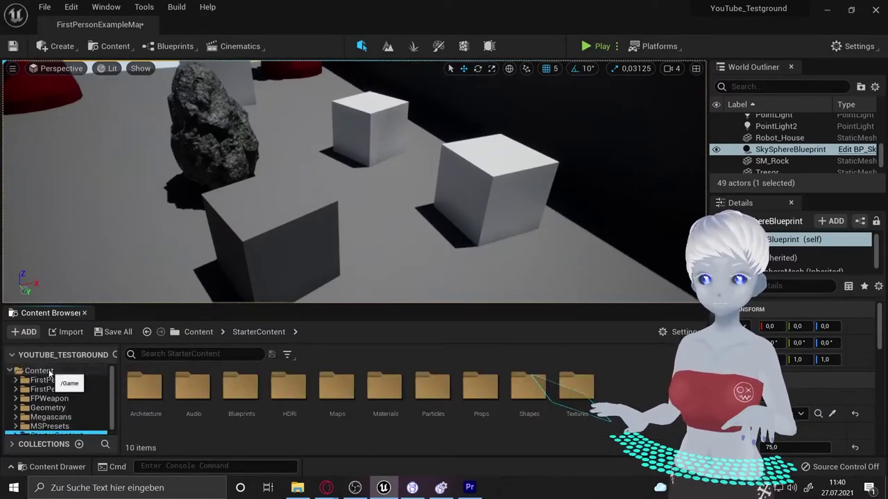
pyautogui.click(15, 408)
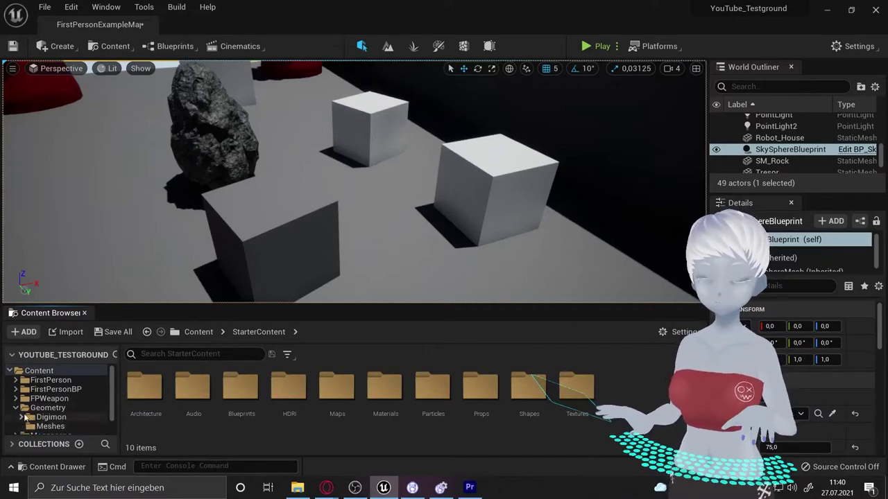
pyautogui.click(16, 408)
pyautogui.click(38, 370)
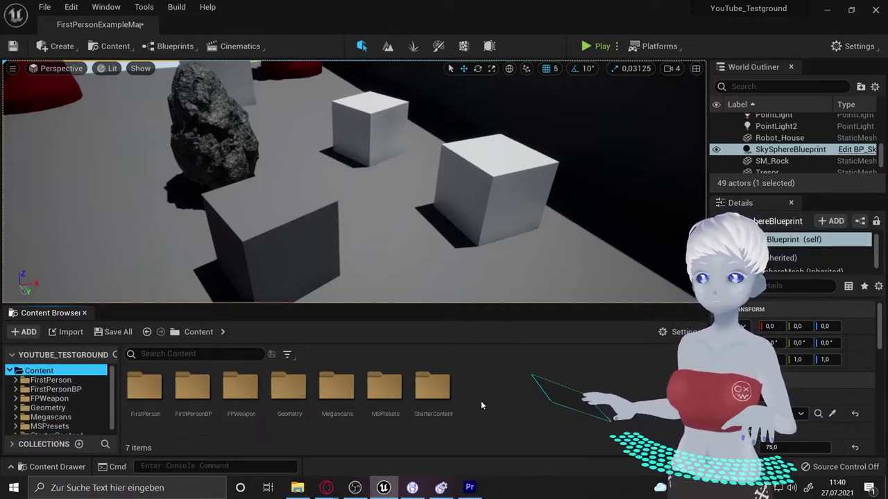
# Create a new folder named TestMaterialien in Content.
pyautogui.rightClick(480, 401)
pyautogui.click(543, 62)
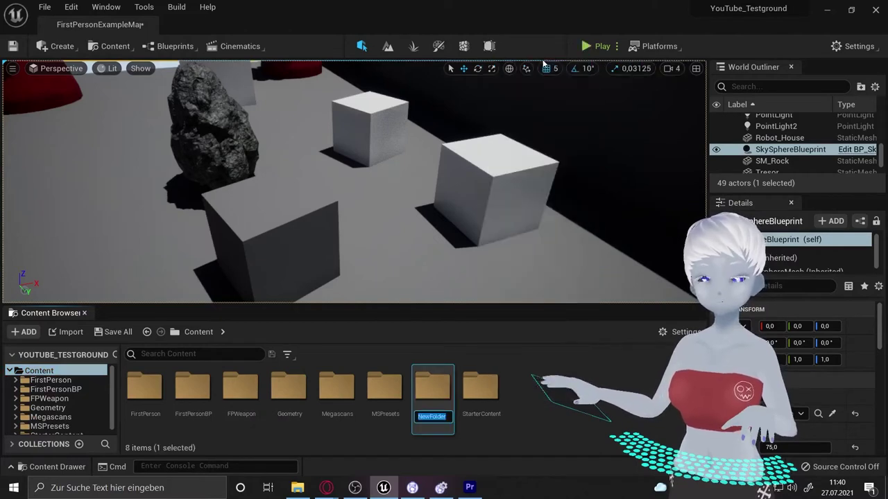
pyautogui.write('Test')
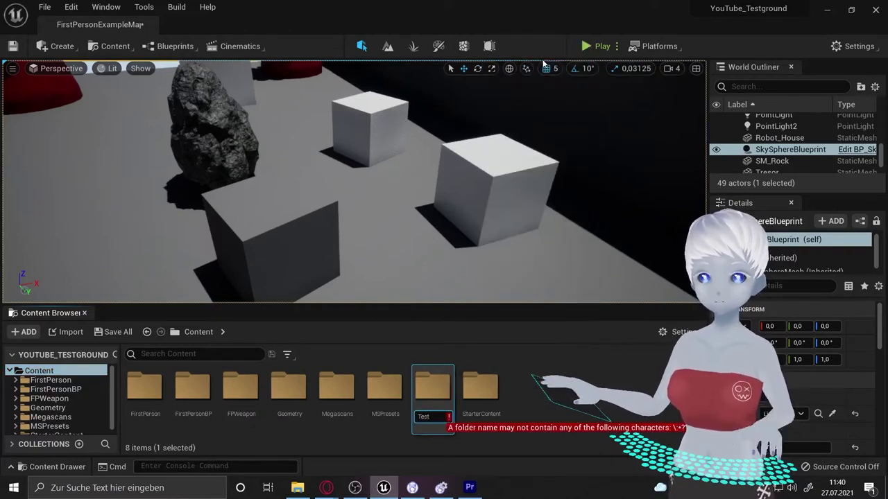
pyautogui.press('BackSpace')
pyautogui.write('Mate')
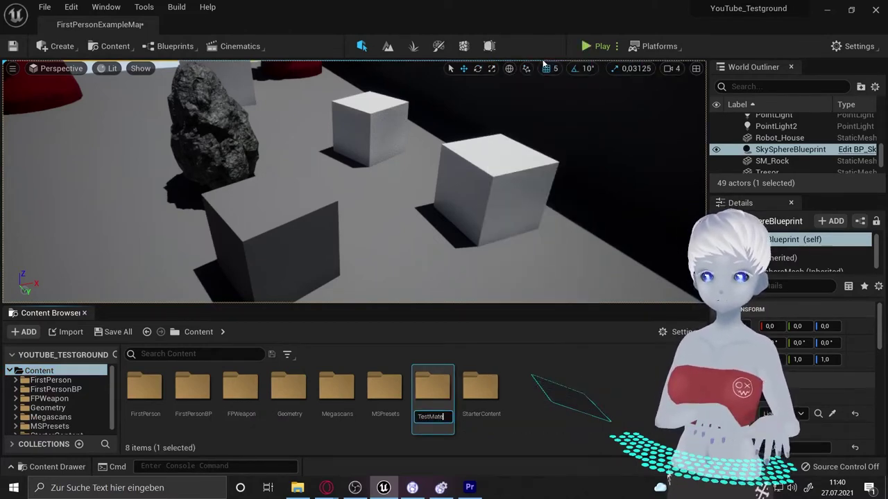
pyautogui.write('rialien')
pyautogui.press('Return')
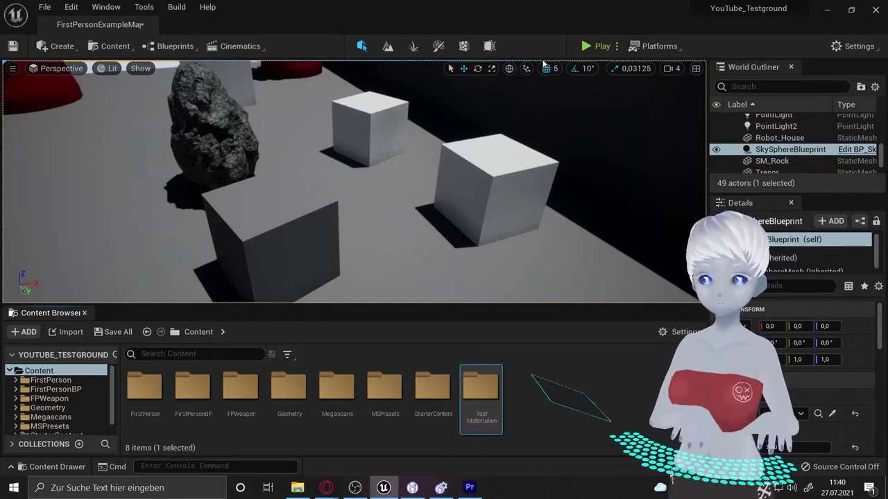
# Inside TestMaterialien, add a material asset named Test and open it in the material editor.
pyautogui.doubleClick(496, 392)
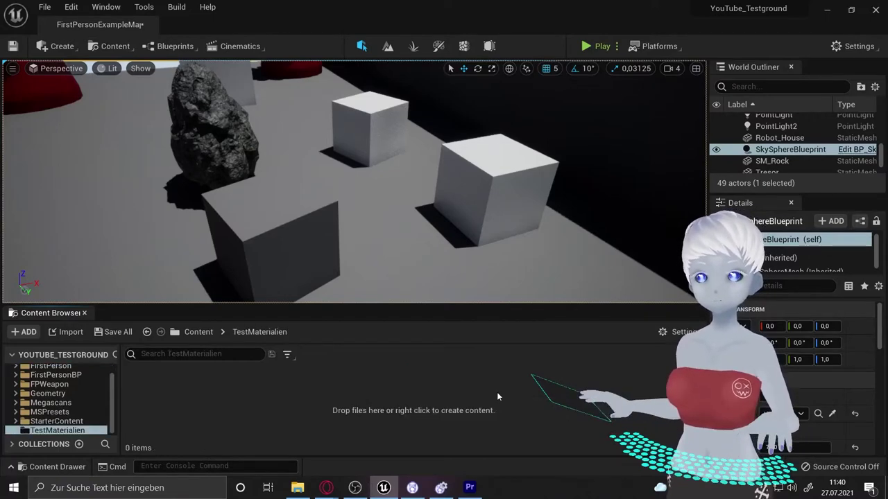
pyautogui.rightClick(243, 395)
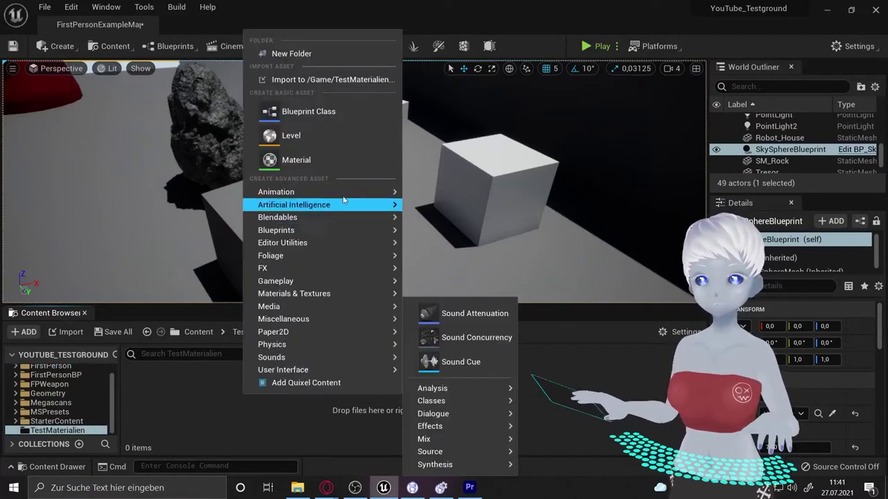
pyautogui.click(335, 160)
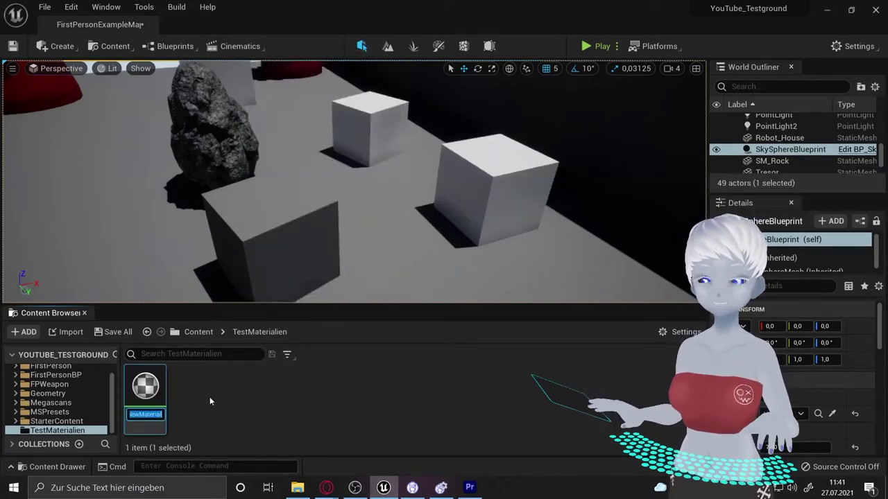
pyautogui.write('Test')
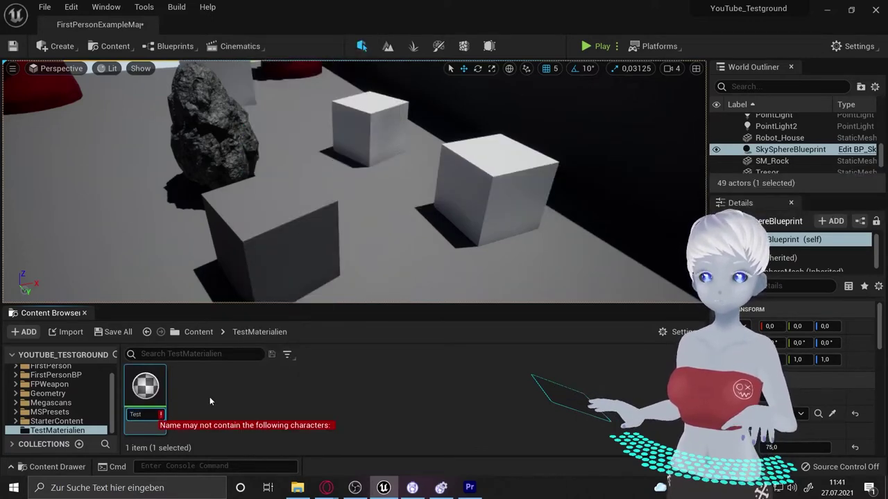
pyautogui.press('Return')
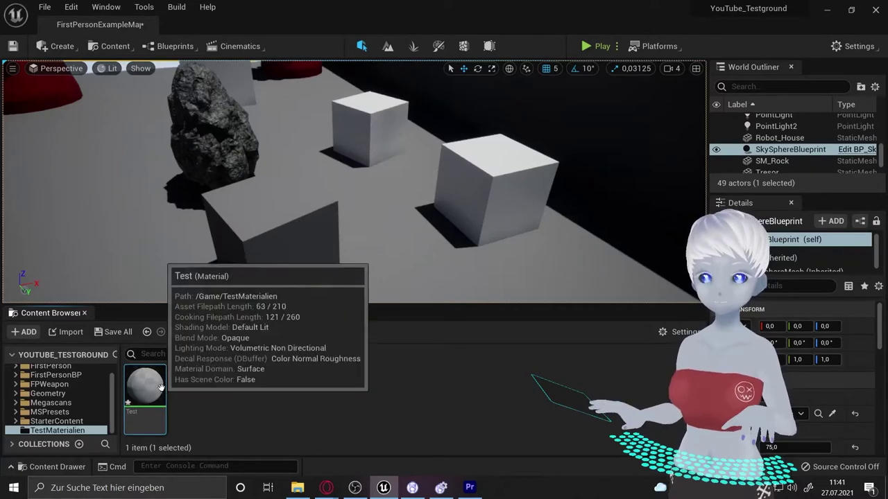
pyautogui.doubleClick(160, 386)
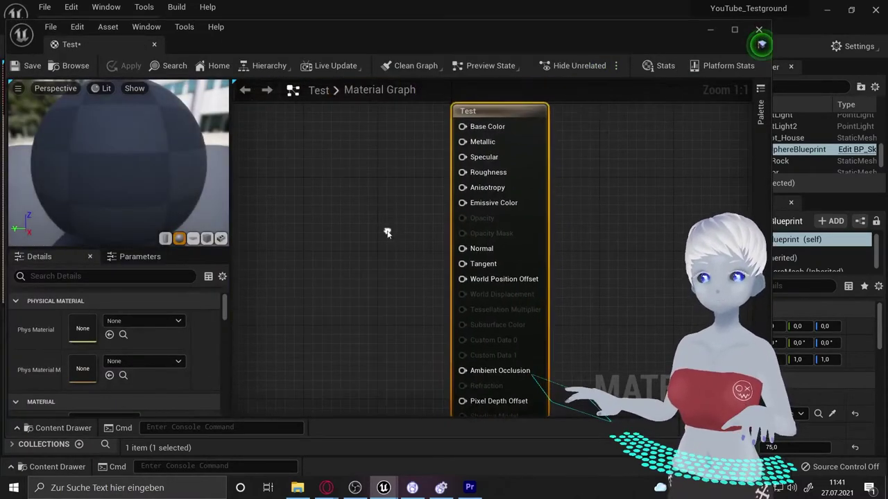
pyautogui.scroll(-3, 388, 231)
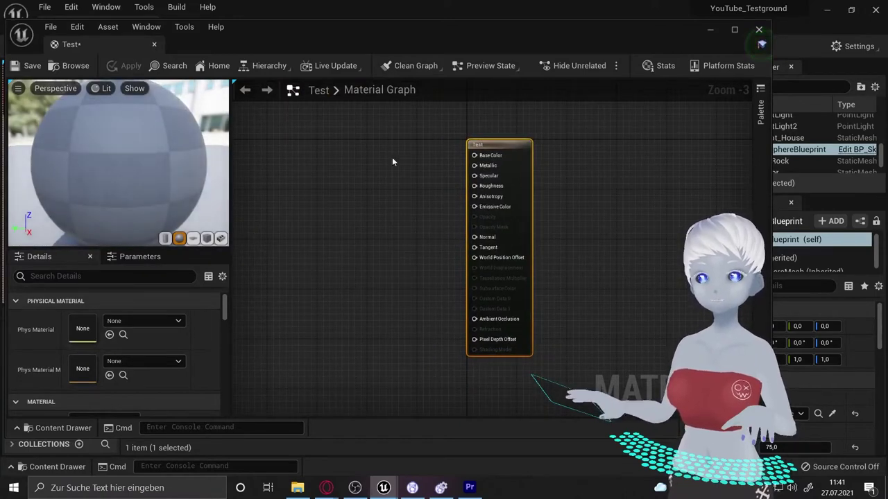
pyautogui.moveTo(86, 162)
pyautogui.mouseDown()
pyautogui.moveTo(149, 166)
pyautogui.moveTo(2, 140)
pyautogui.mouseUp()
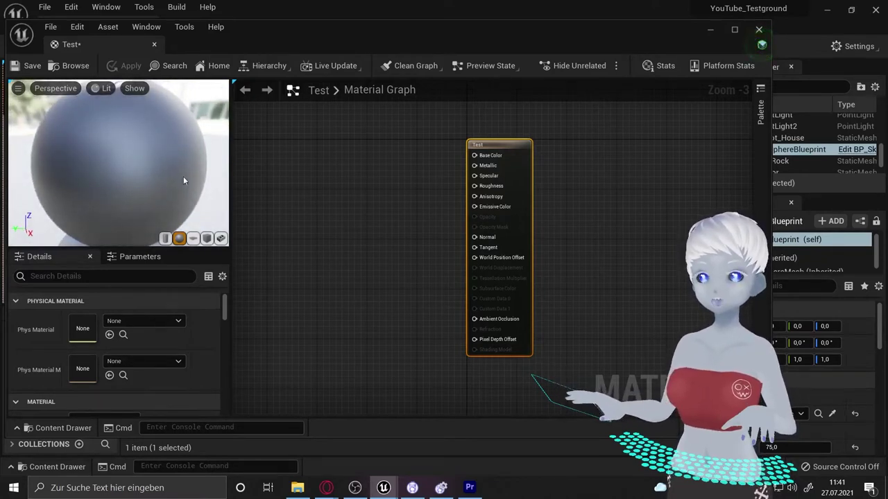
pyautogui.moveTo(184, 180)
pyautogui.mouseDown()
pyautogui.moveTo(137, 128)
pyautogui.moveTo(136, 166)
pyautogui.mouseUp()
pyautogui.scroll(-5, 142, 162)
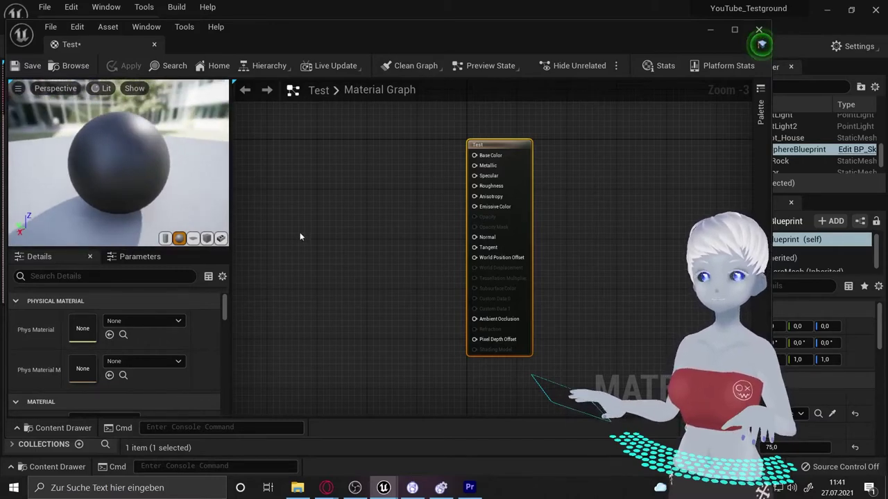
pyautogui.moveTo(379, 25)
pyautogui.mouseDown()
pyautogui.moveTo(404, 60)
pyautogui.moveTo(411, 27)
pyautogui.mouseUp()
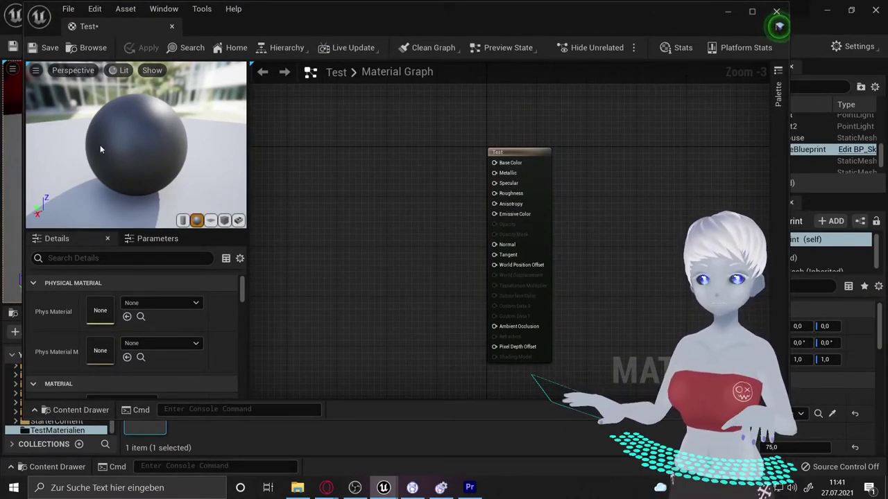
pyautogui.moveTo(76, 104)
pyautogui.mouseDown()
pyautogui.moveTo(139, 111)
pyautogui.moveTo(166, 156)
pyautogui.mouseUp()
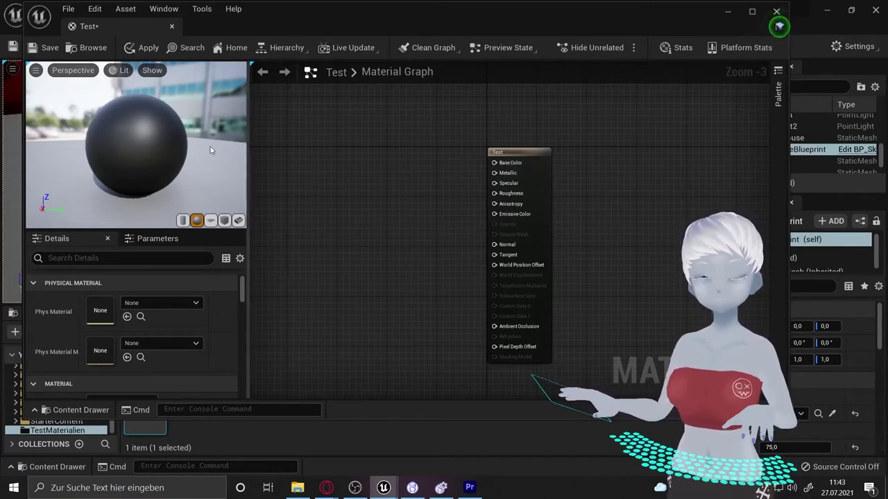
pyautogui.moveTo(210, 147)
pyautogui.mouseDown()
pyautogui.moveTo(194, 147)
pyautogui.moveTo(305, 112)
pyautogui.mouseUp()
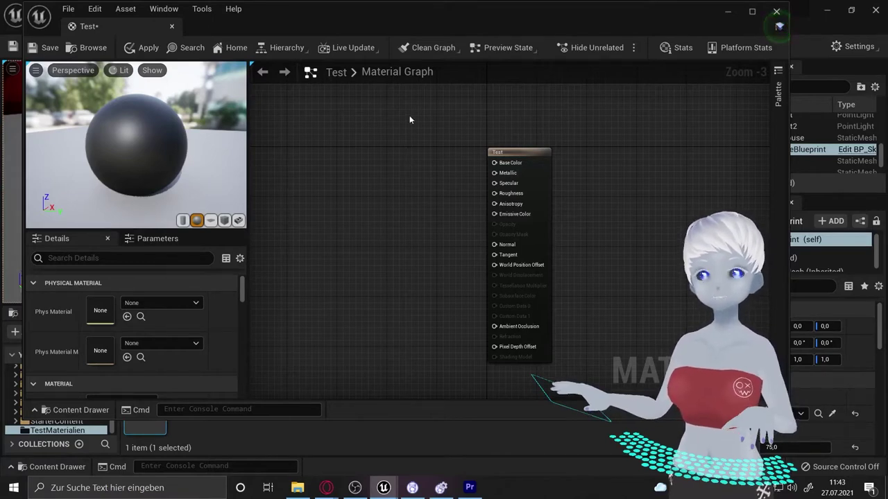
# Add a Constant3Vector node and set its colour to orange (0.822, 0.479, 0.116).
pyautogui.press('3')
pyautogui.click(409, 115)
pyautogui.moveTo(426, 119)
pyautogui.mouseDown()
pyautogui.moveTo(396, 138)
pyautogui.moveTo(393, 154)
pyautogui.mouseUp()
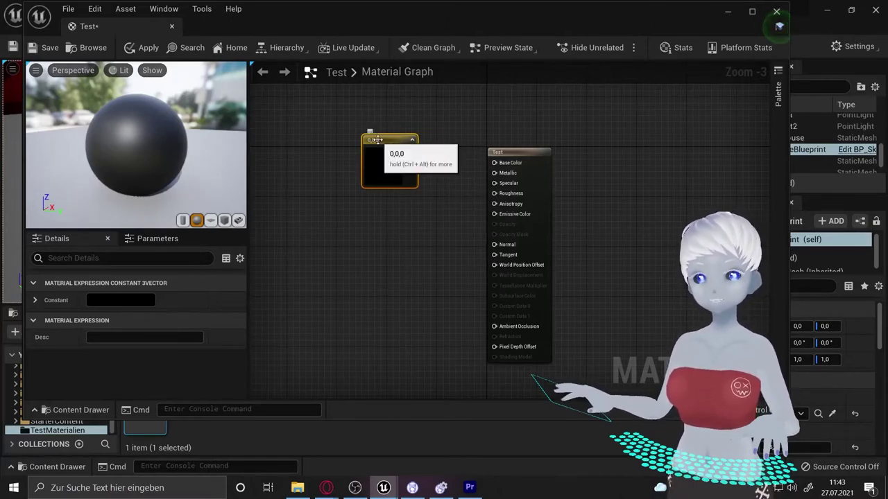
pyautogui.doubleClick(375, 140)
pyautogui.moveTo(459, 226)
pyautogui.mouseDown()
pyautogui.moveTo(462, 281)
pyautogui.moveTo(490, 271)
pyautogui.mouseUp()
pyautogui.click(547, 209)
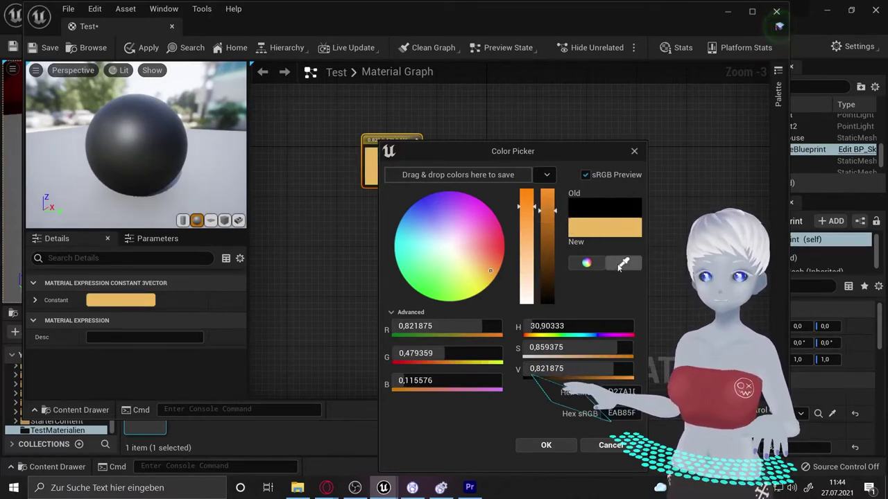
pyautogui.click(575, 267)
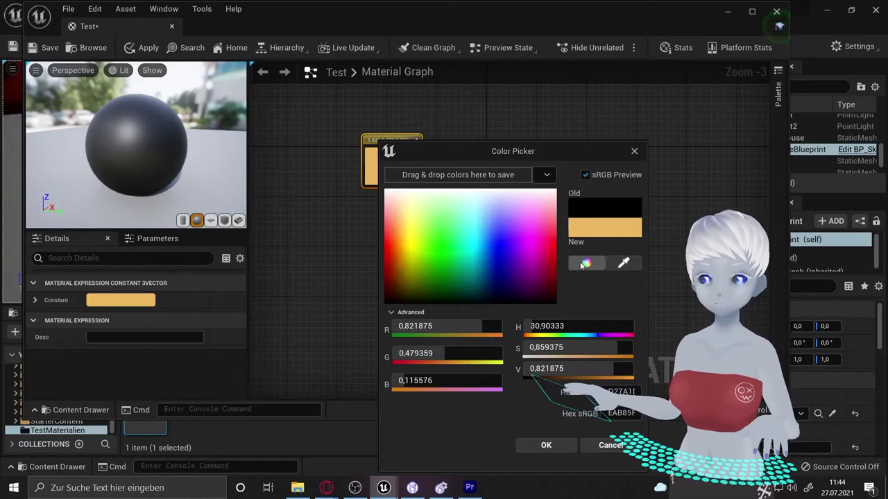
pyautogui.click(584, 264)
pyautogui.click(584, 264)
pyautogui.click(584, 264)
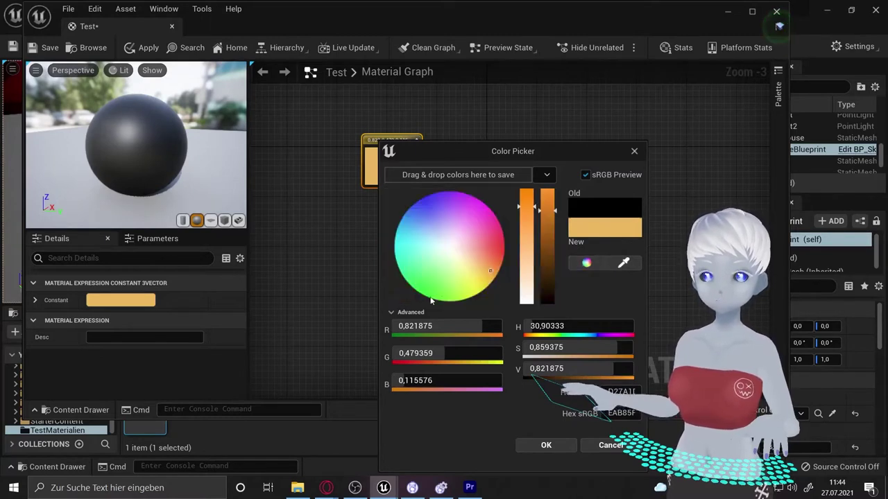
pyautogui.moveTo(512, 159); pyautogui.dragTo(560, 98)
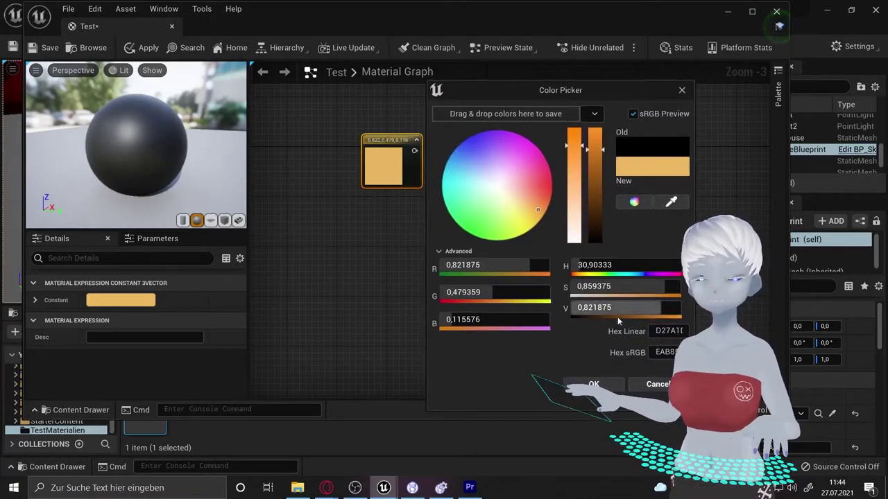
pyautogui.click(593, 384)
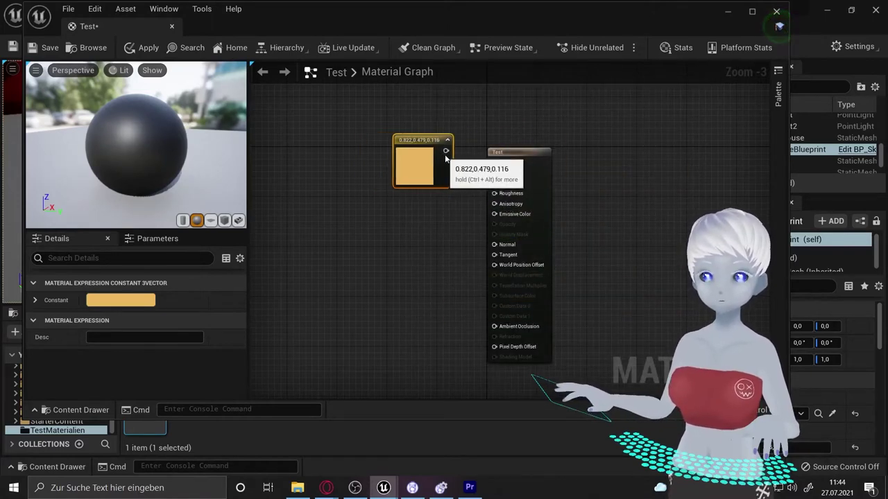
# Wire the colour constant to Base Color and preview the material on a cube.
pyautogui.moveTo(414, 150); pyautogui.dragTo(496, 165)
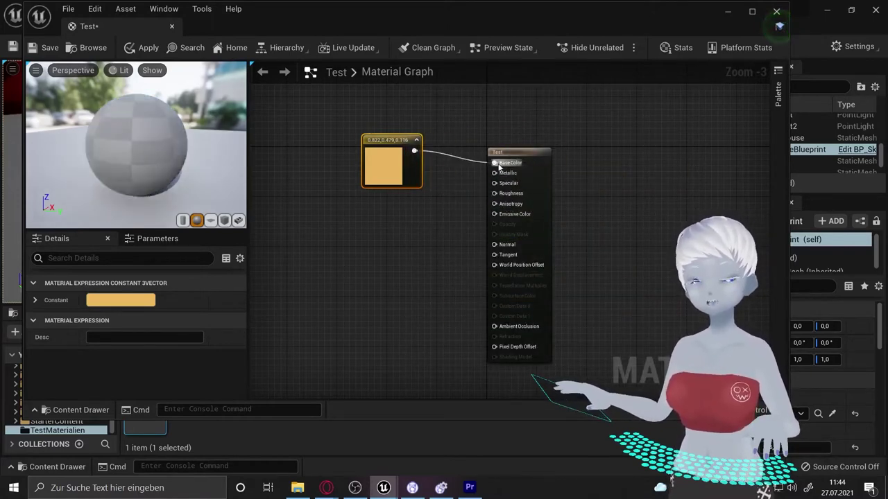
pyautogui.click(224, 221)
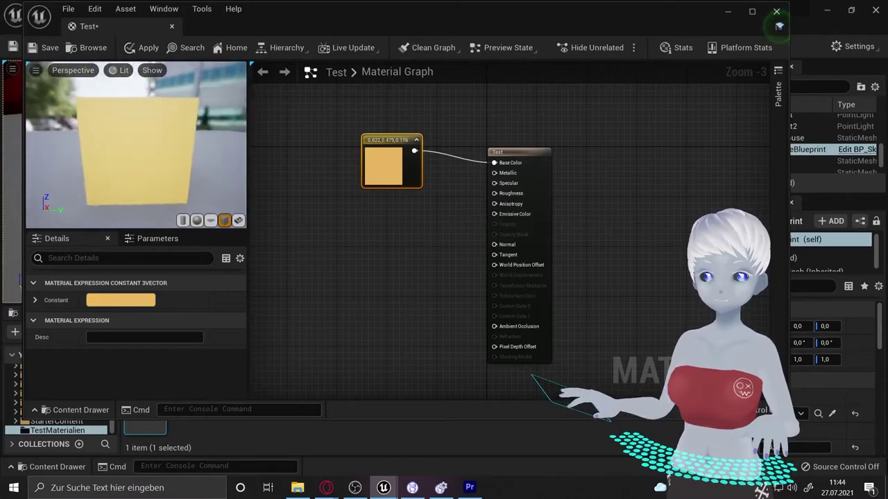
pyautogui.moveTo(138, 139); pyautogui.dragTo(83, 72)
pyautogui.moveTo(277, 26); pyautogui.dragTo(650, 54)
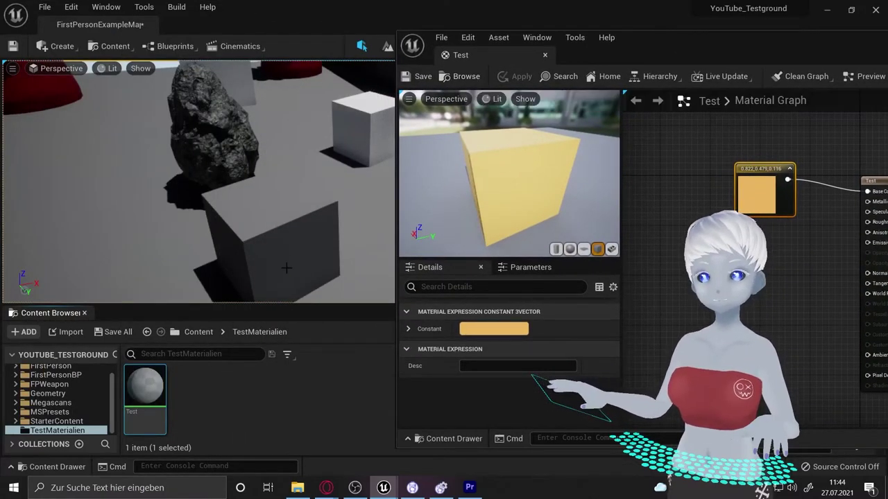
# Apply Test to the grey level cube, maximize the material editor, and show StarterContent Textures.
pyautogui.moveTo(140, 394); pyautogui.dragTo(274, 228)
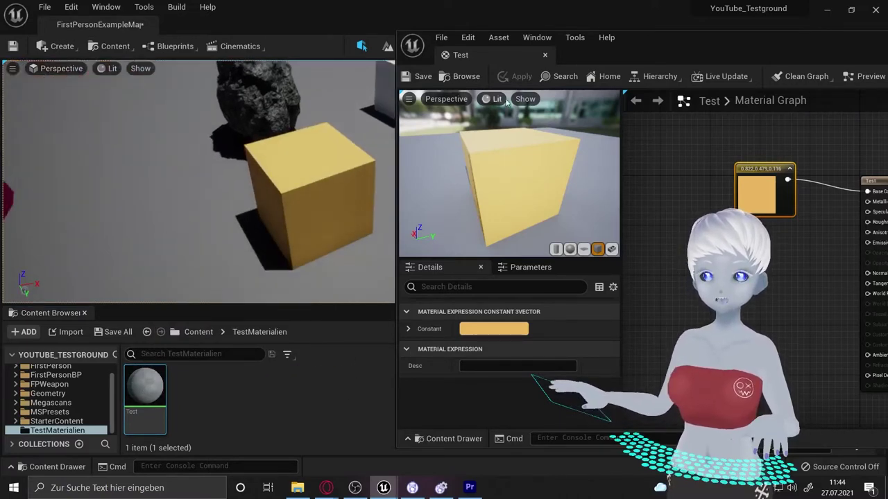
pyautogui.moveTo(661, 32); pyautogui.dragTo(455, 34)
pyautogui.doubleClick(456, 34)
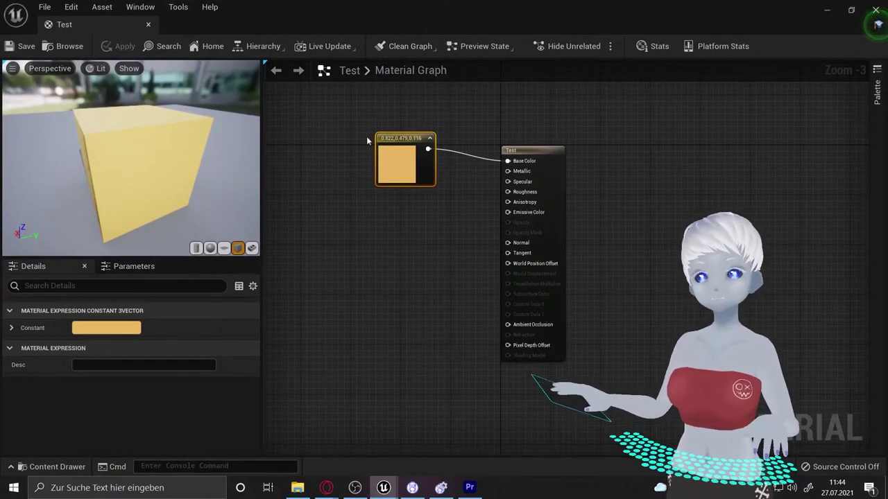
pyautogui.moveTo(383, 139); pyautogui.dragTo(333, 95)
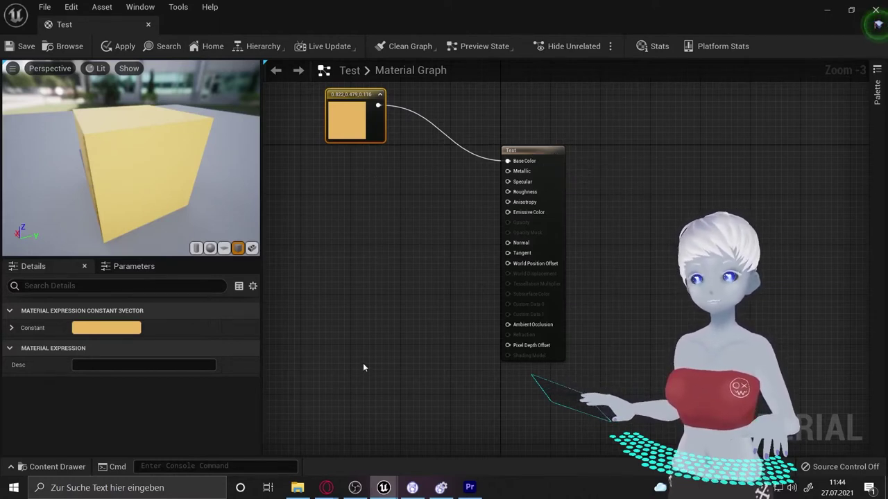
pyautogui.hotkey('ctrl', 'space')
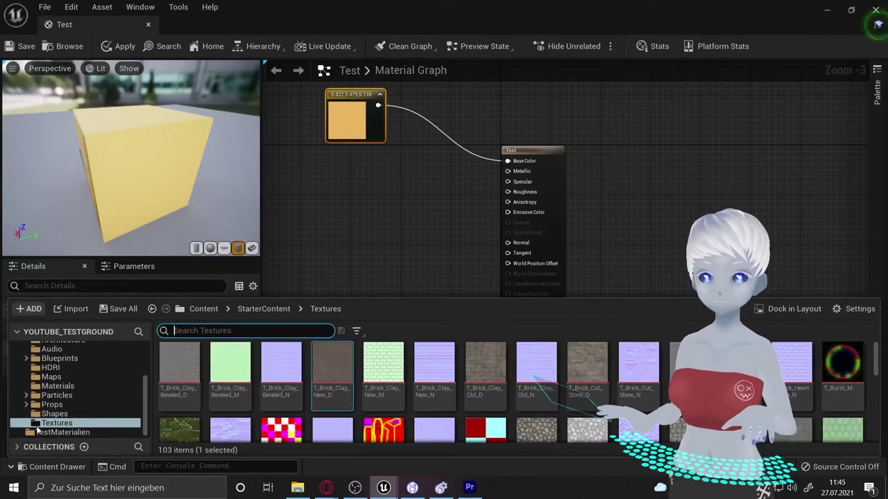
# Wire the T_Brick_Clay_New_D texture's RGB into Test's Base Color and save the material.
pyautogui.scroll(2, 114, 398)
pyautogui.scroll(-2, 115, 398)
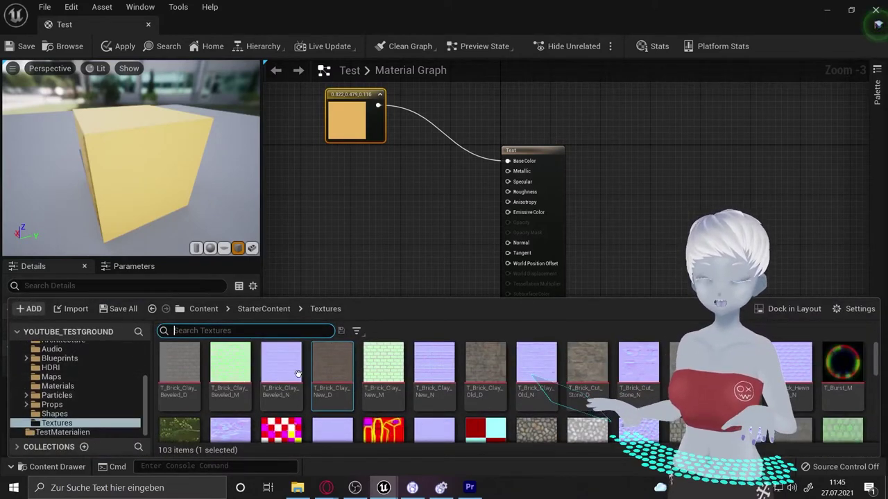
pyautogui.moveTo(332, 368)
pyautogui.mouseDown()
pyautogui.moveTo(330, 154)
pyautogui.moveTo(314, 157)
pyautogui.mouseUp()
pyautogui.moveTo(377, 167)
pyautogui.mouseDown()
pyautogui.moveTo(447, 171)
pyautogui.moveTo(507, 161)
pyautogui.mouseUp()
pyautogui.moveTo(200, 177); pyautogui.dragTo(132, 181)
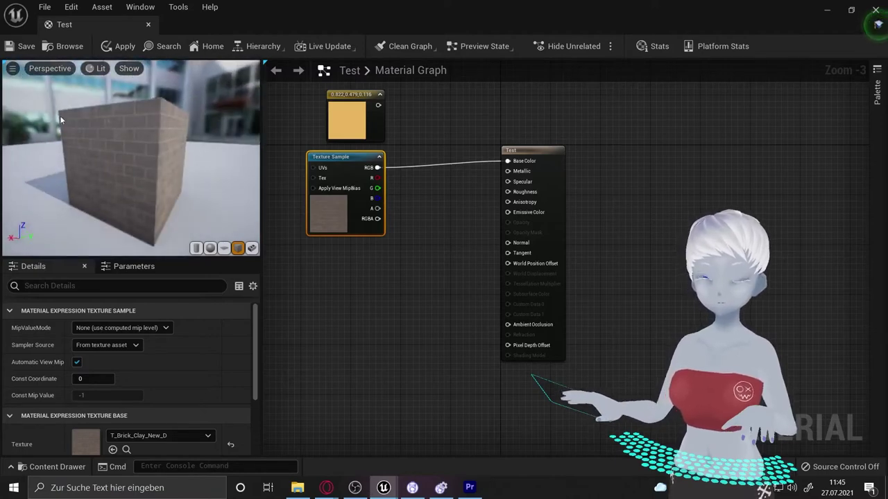
pyautogui.click(26, 45)
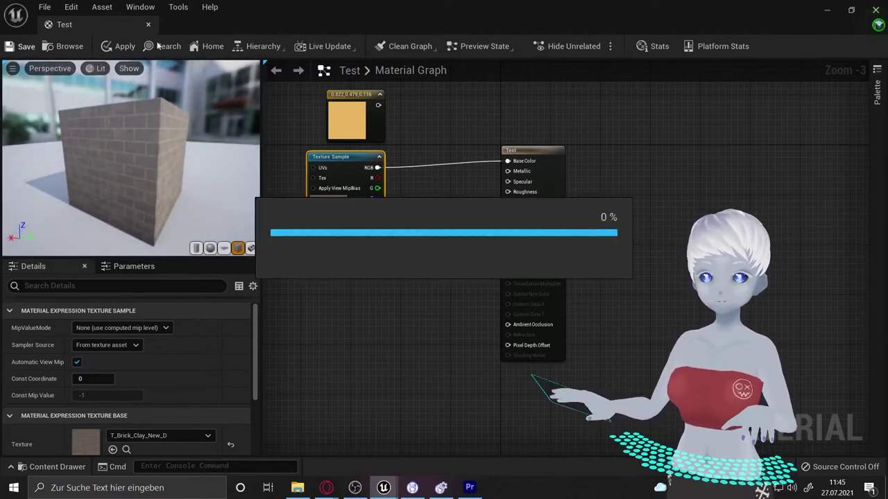
pyautogui.doubleClick(350, 13)
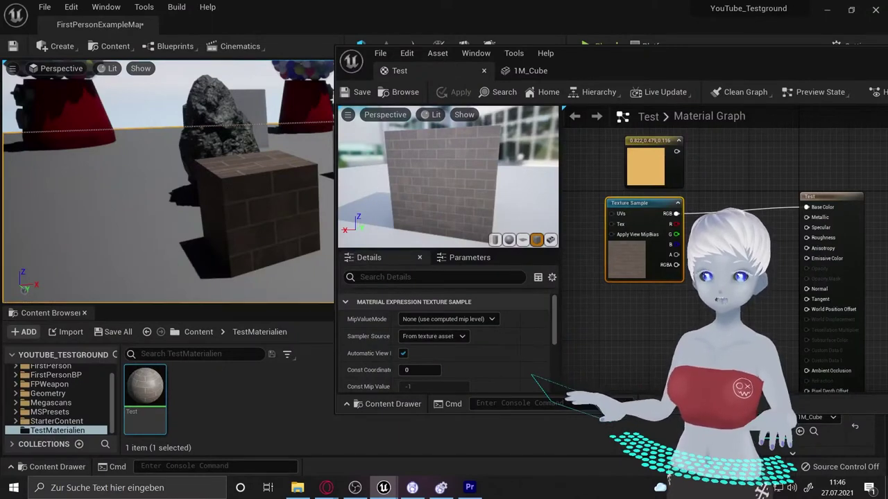
# Select the brick cube in the level, orbit the material preview, and maximize the Test editor.
pyautogui.click(267, 190)
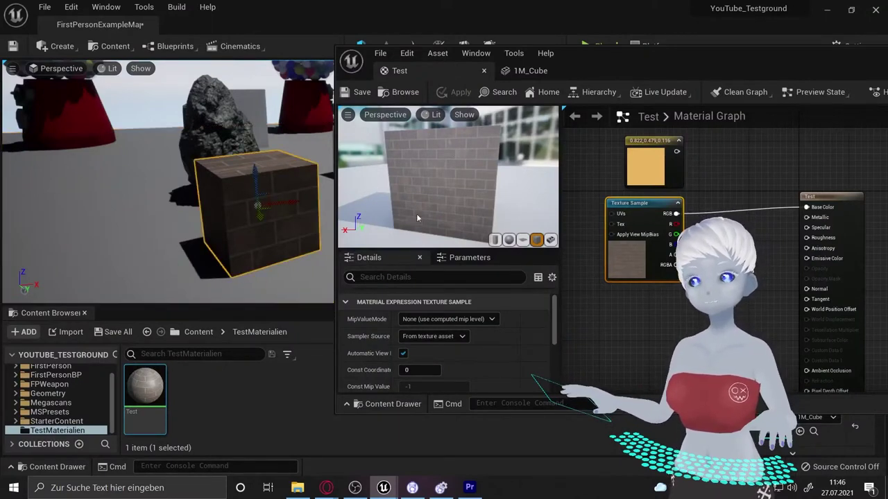
pyautogui.moveTo(494, 176); pyautogui.dragTo(455, 133)
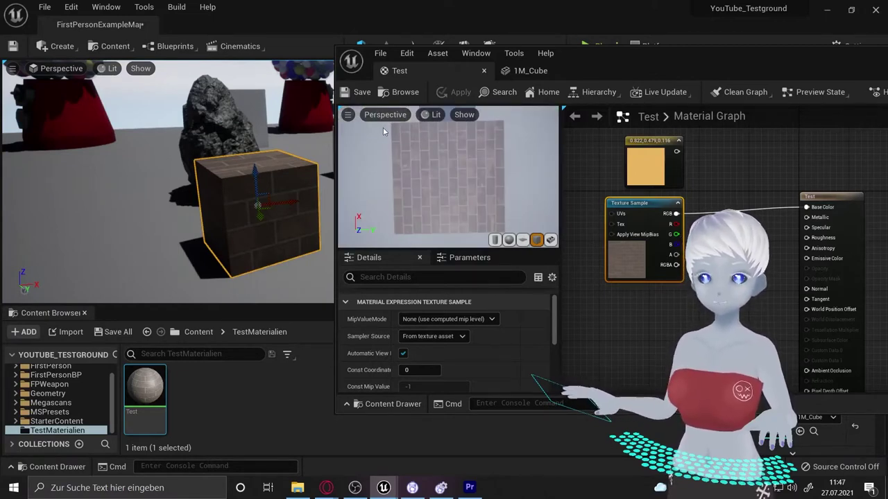
pyautogui.moveTo(455, 134); pyautogui.dragTo(457, 180)
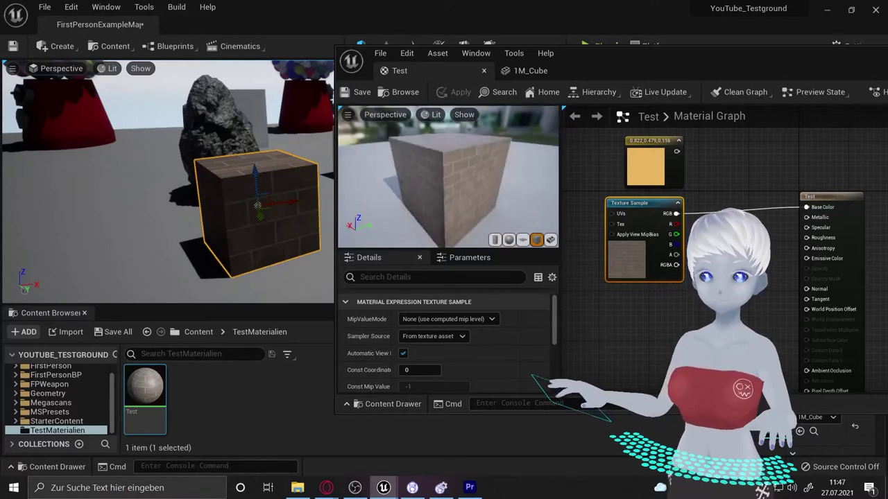
pyautogui.doubleClick(644, 57)
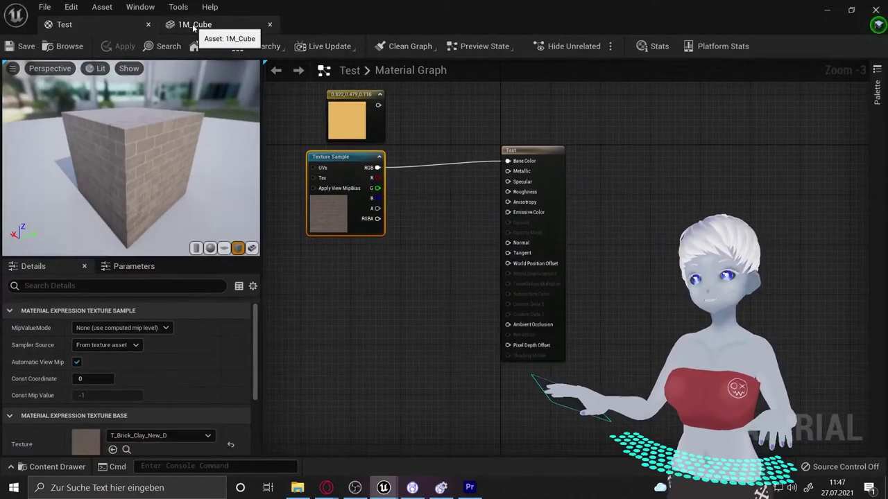
# Display UV Channel 0 of the 1M_Cube mesh, then close the mesh editor.
pyautogui.click(182, 26)
pyautogui.click(294, 47)
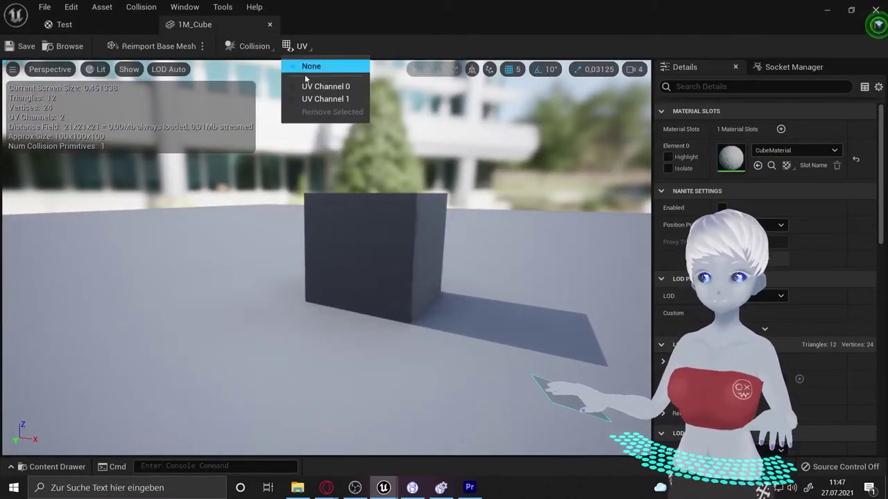
pyautogui.click(338, 92)
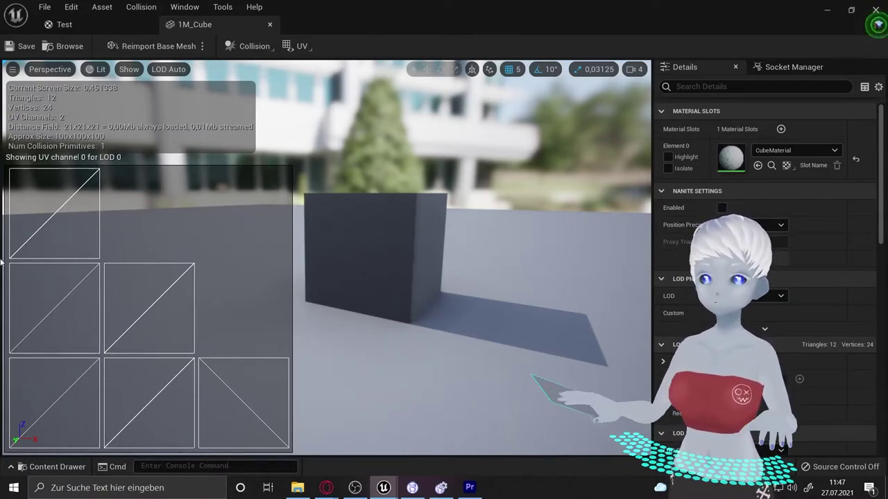
pyautogui.click(270, 29)
pyautogui.moveTo(351, 3); pyautogui.dragTo(480, 25)
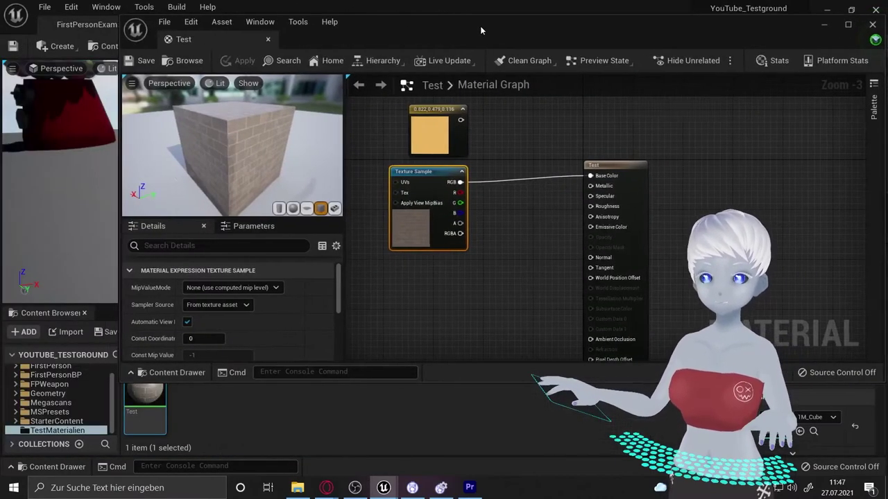
pyautogui.hotkey('ctrl', 'z')
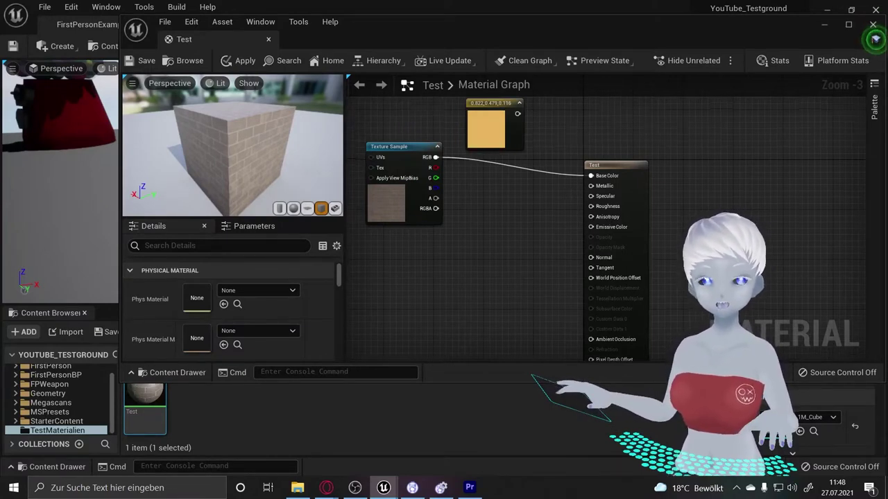
pyautogui.moveTo(566, 194); pyautogui.dragTo(586, 148, button='right')
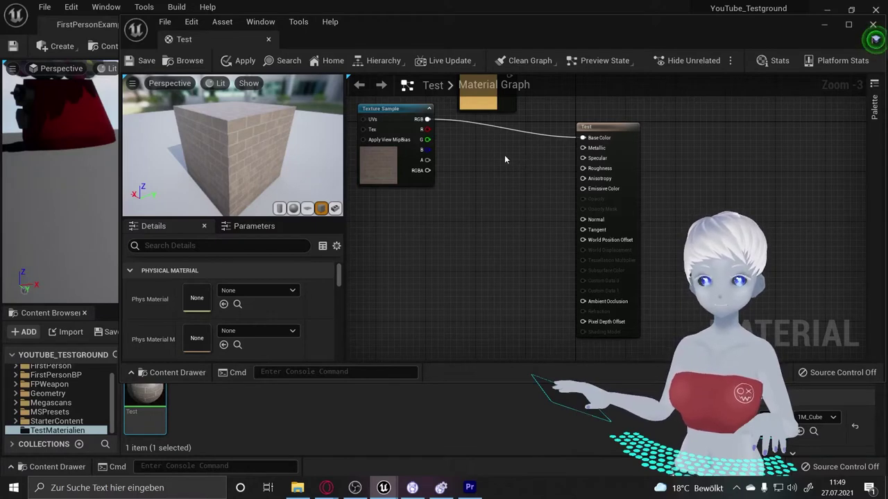
# Add a Constant wired to Metallic, reconnect the orange colour to Base Color, and apply.
pyautogui.click(485, 157)
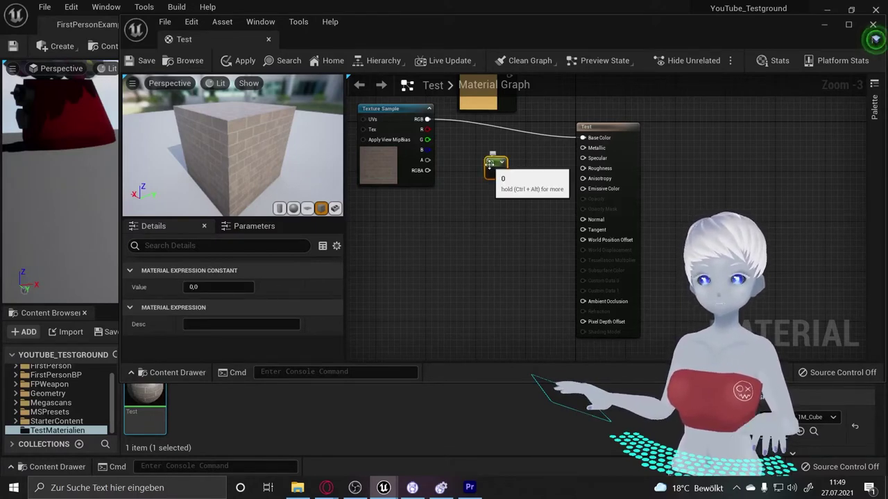
pyautogui.moveTo(499, 172); pyautogui.dragTo(582, 148)
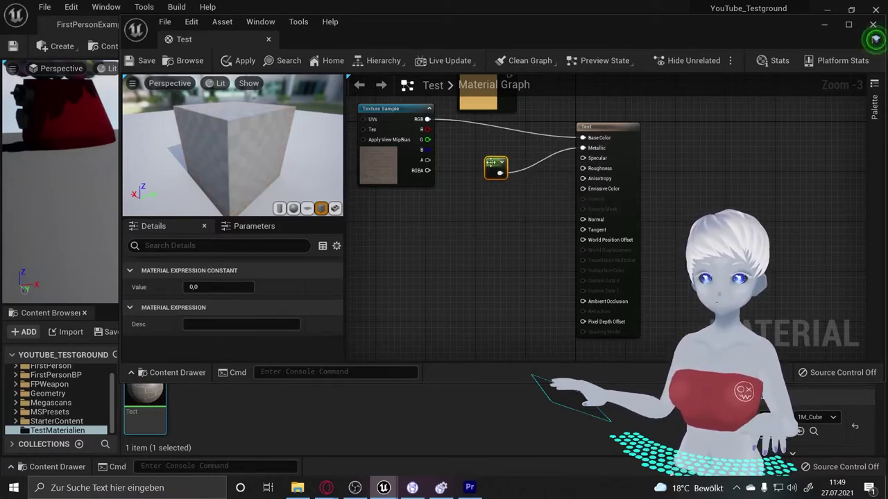
pyautogui.moveTo(527, 139); pyautogui.dragTo(520, 182, button='right')
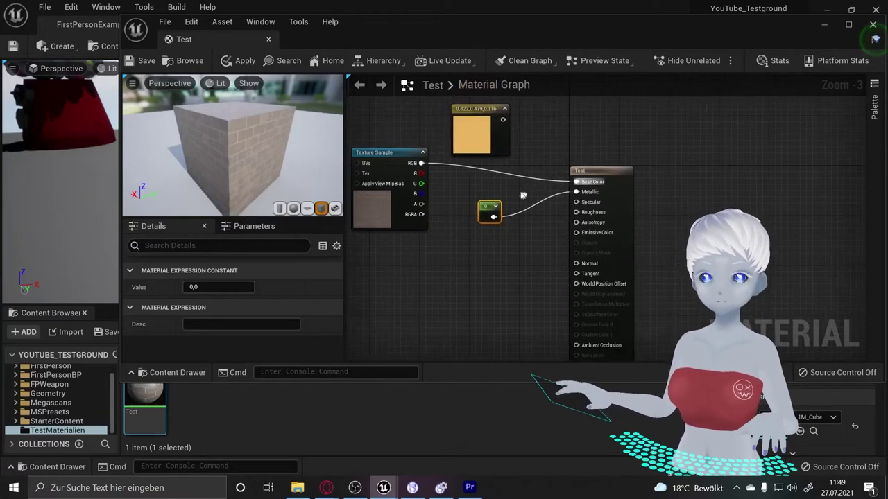
pyautogui.moveTo(503, 119); pyautogui.dragTo(575, 182)
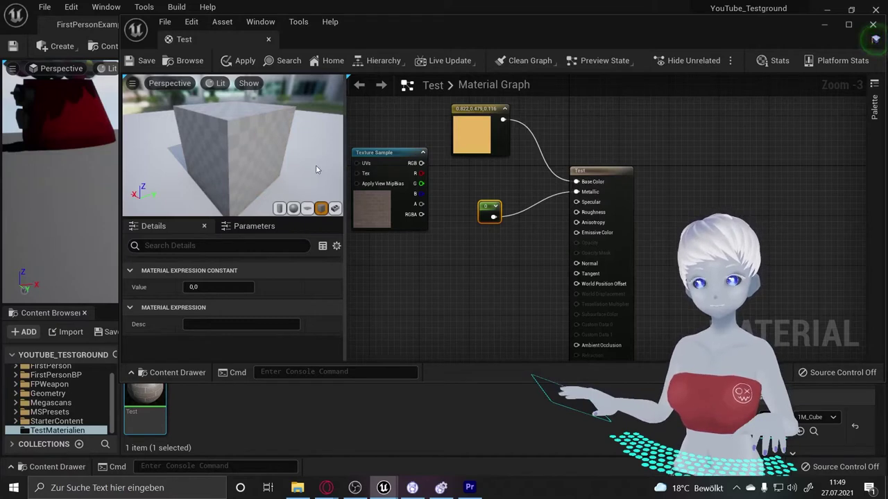
pyautogui.click(238, 60)
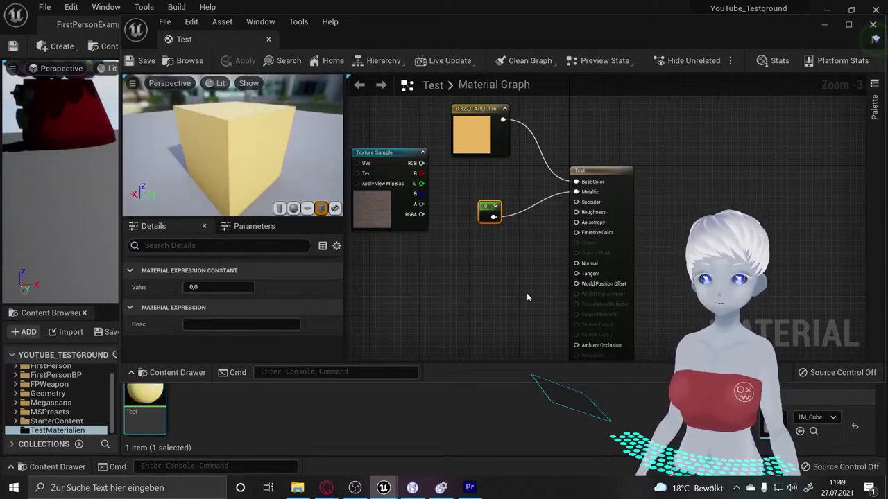
pyautogui.moveTo(229, 145)
pyautogui.mouseDown()
pyautogui.moveTo(208, 132)
pyautogui.moveTo(222, 163)
pyautogui.mouseUp()
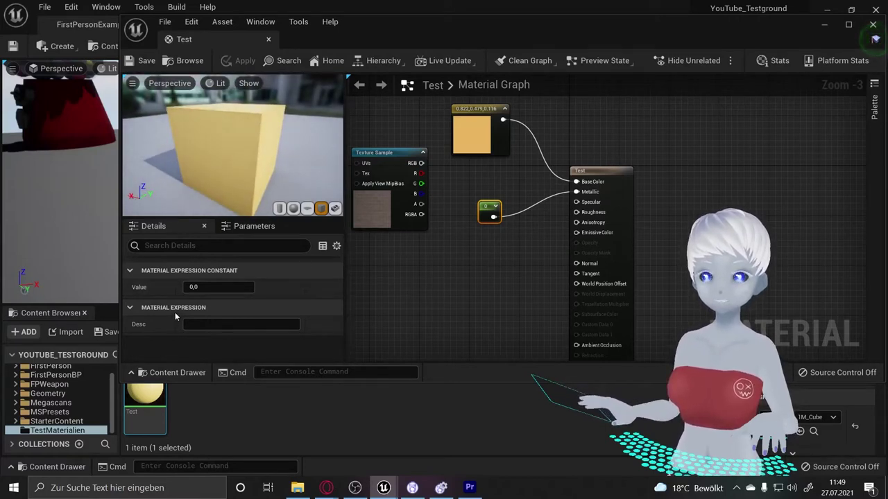
# Set the Metallic constant's value to 1 and inspect the gold-looking preview cube.
pyautogui.click(208, 287)
pyautogui.write('1')
pyautogui.press('Return')
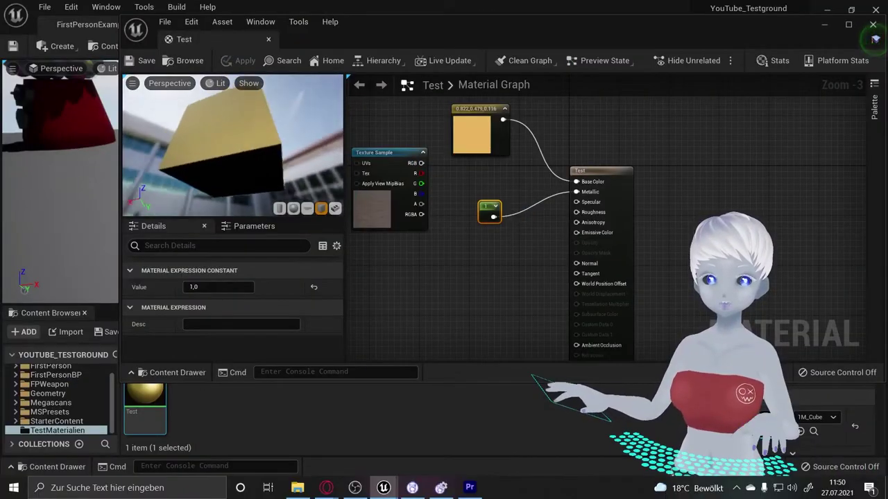
pyautogui.moveTo(232, 146); pyautogui.dragTo(291, 160)
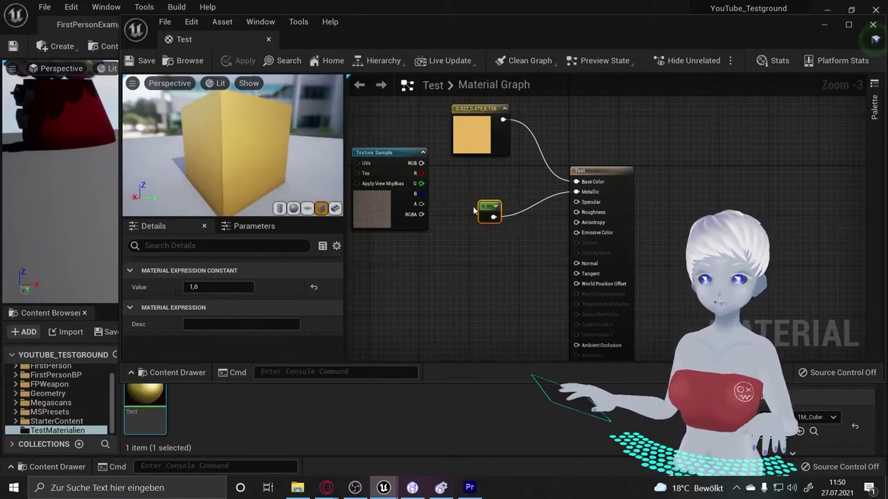
pyautogui.moveTo(474, 211); pyautogui.dragTo(454, 218)
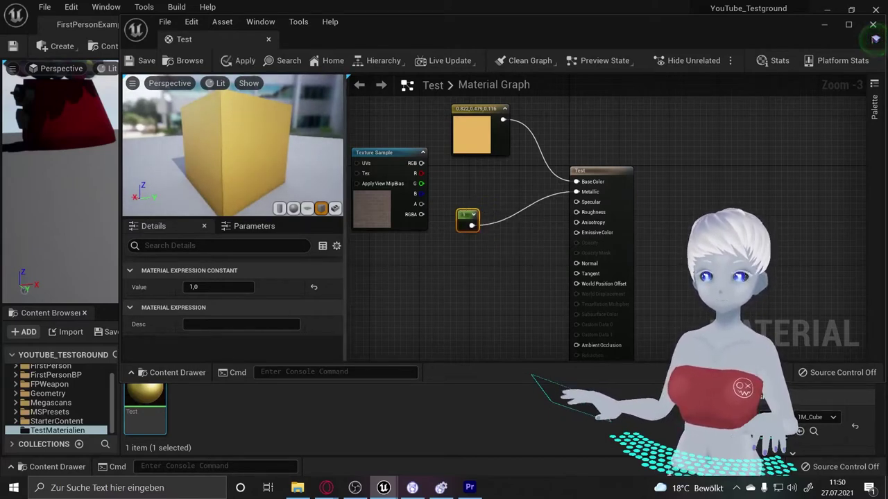
pyautogui.moveTo(222, 167); pyautogui.dragTo(222, 167)
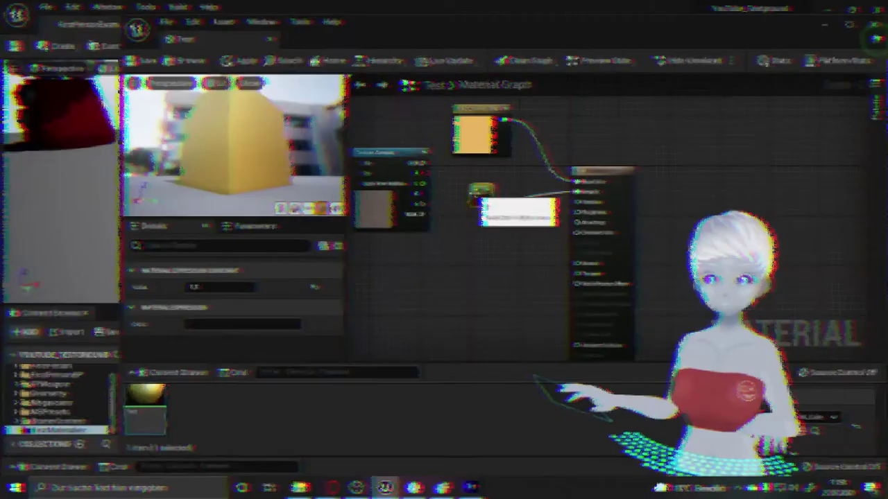
pyautogui.moveTo(208, 156)
pyautogui.mouseDown()
pyautogui.moveTo(241, 158)
pyautogui.moveTo(251, 147)
pyautogui.moveTo(205, 140)
pyautogui.mouseUp()
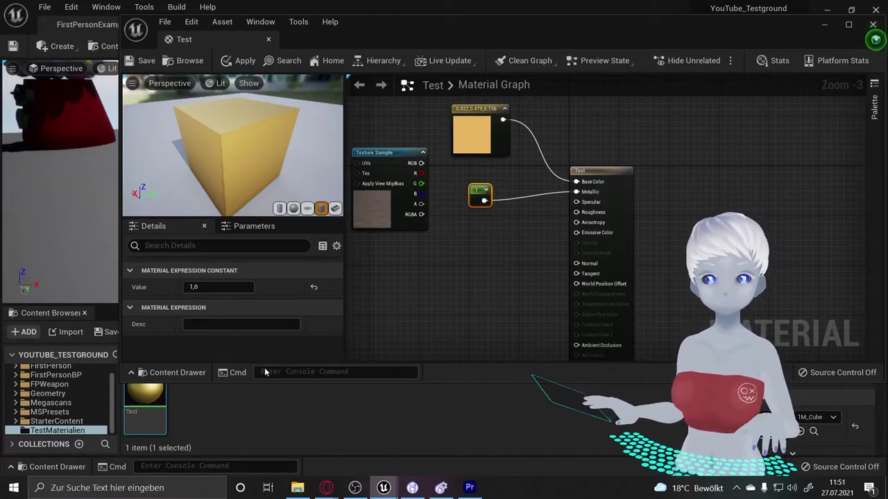
# Import Logo_VanumA into TestMaterialien, try it on Metallic, then delete the logo node.
pyautogui.click(297, 487)
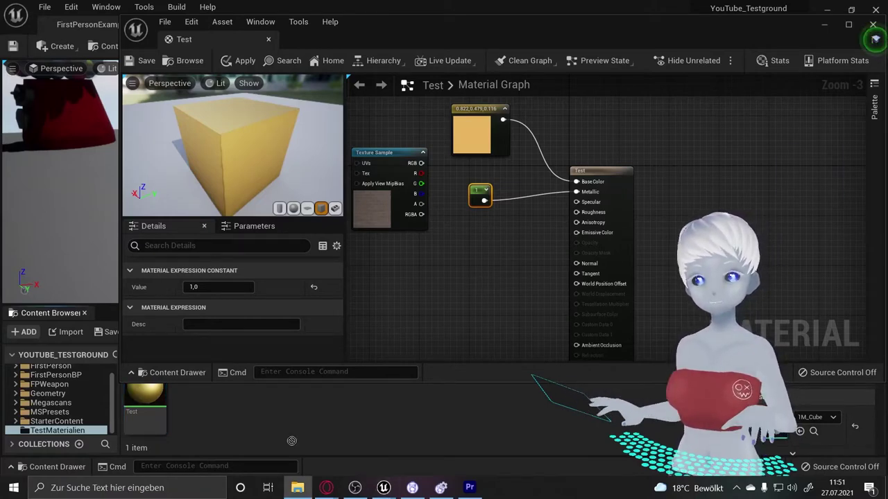
pyautogui.moveTo(360, 435); pyautogui.dragTo(314, 407)
pyautogui.moveTo(138, 391)
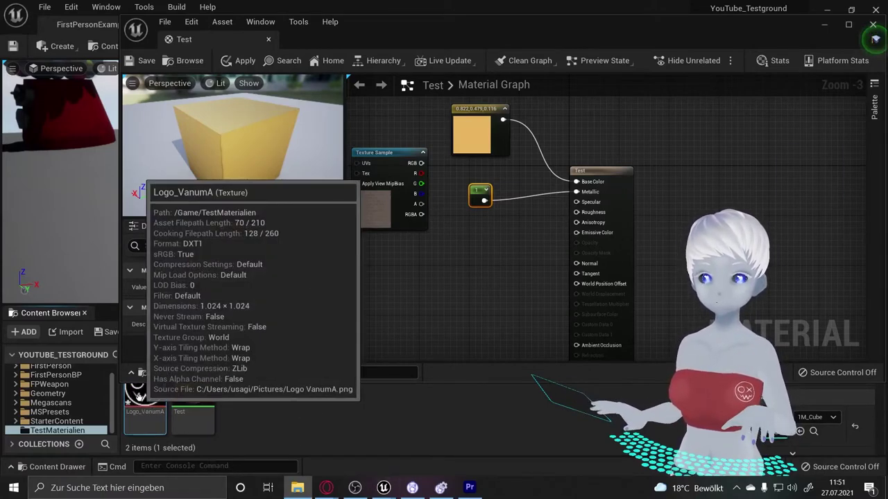
pyautogui.moveTo(139, 390); pyautogui.dragTo(457, 254)
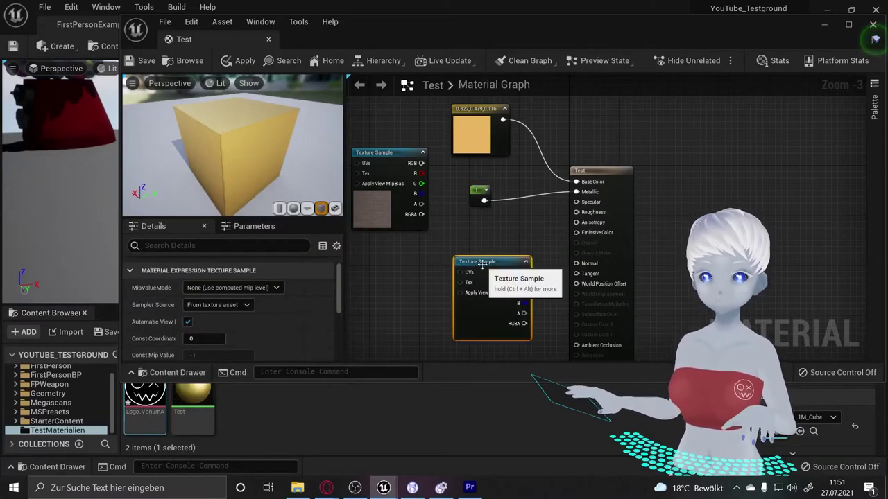
pyautogui.moveTo(517, 274)
pyautogui.mouseDown()
pyautogui.moveTo(501, 251)
pyautogui.moveTo(576, 193)
pyautogui.mouseUp()
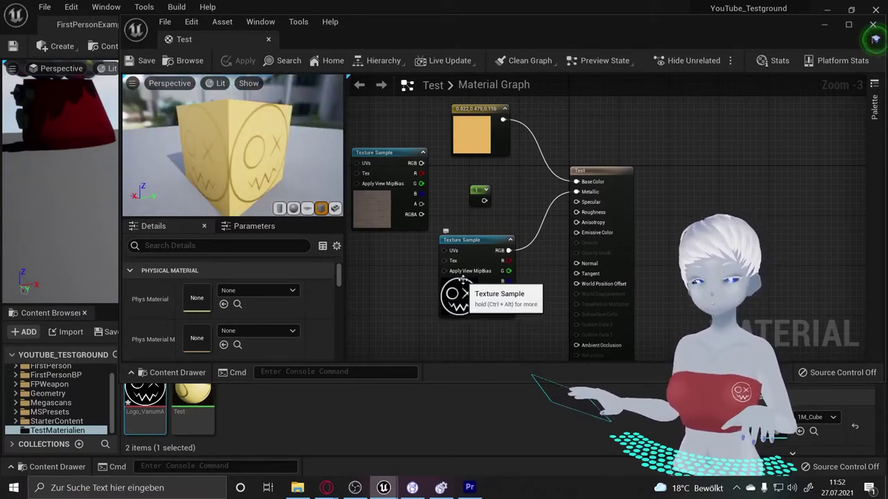
pyautogui.moveTo(180, 197)
pyautogui.mouseDown()
pyautogui.moveTo(236, 194)
pyautogui.moveTo(275, 172)
pyautogui.mouseUp()
pyautogui.moveTo(477, 240); pyautogui.dragTo(489, 220)
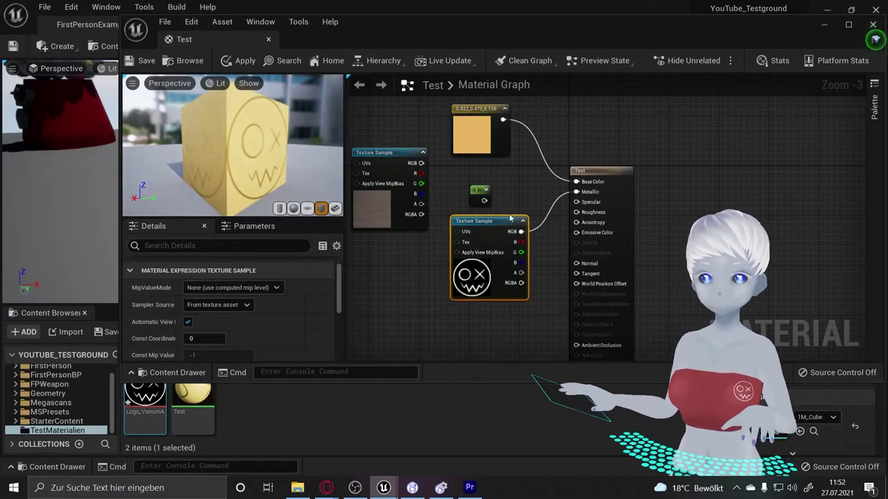
pyautogui.press('Delete')
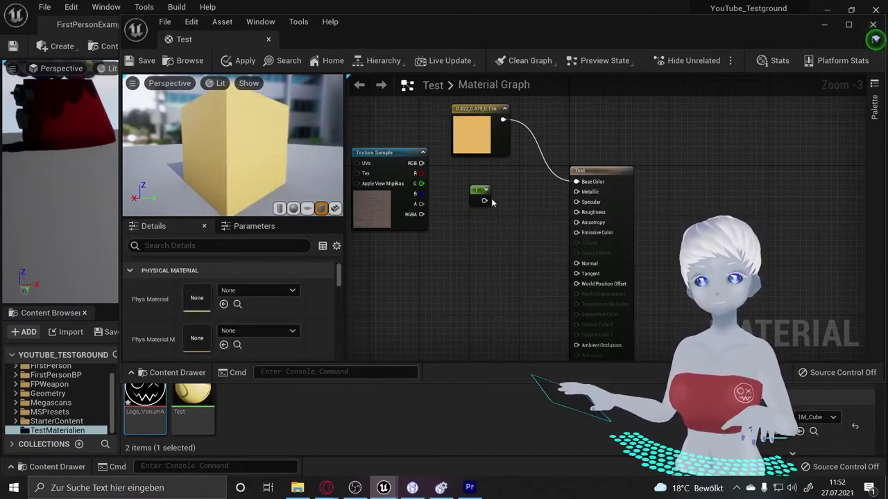
# Reposition the Constant node and wire it into the Test material's Roughness input.
pyautogui.moveTo(478, 201); pyautogui.dragTo(485, 219)
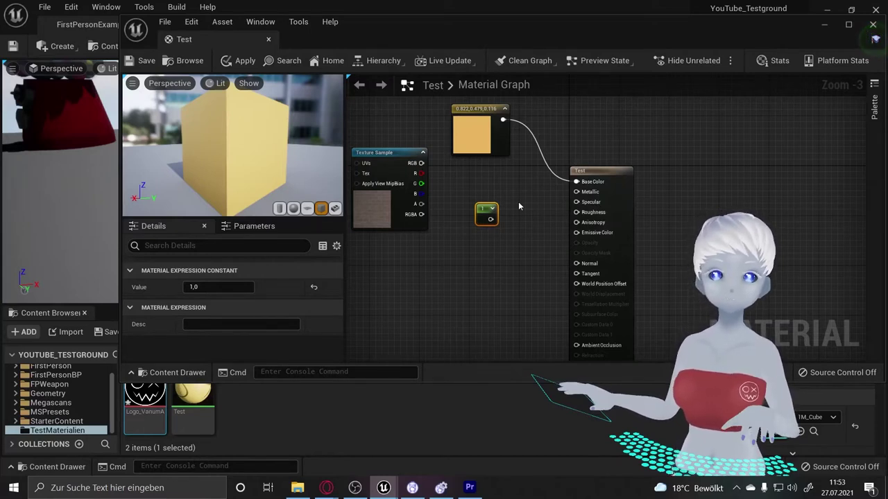
pyautogui.moveTo(485, 208); pyautogui.dragTo(491, 213)
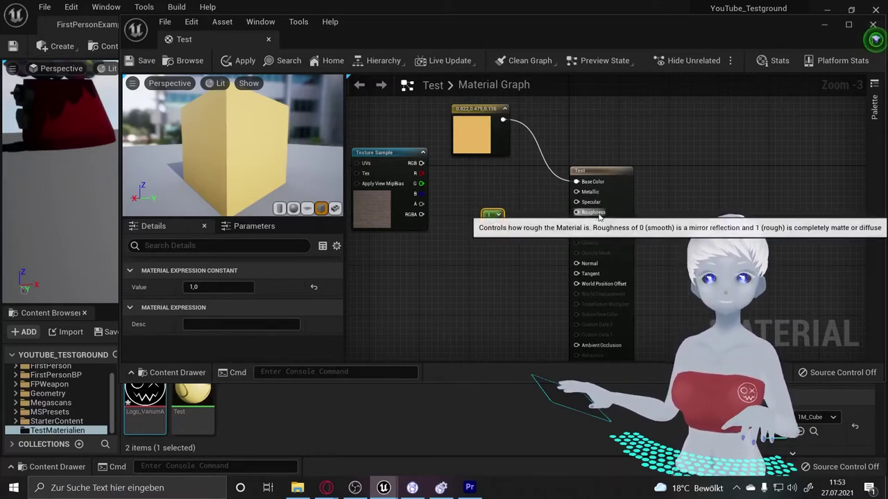
pyautogui.click(536, 210)
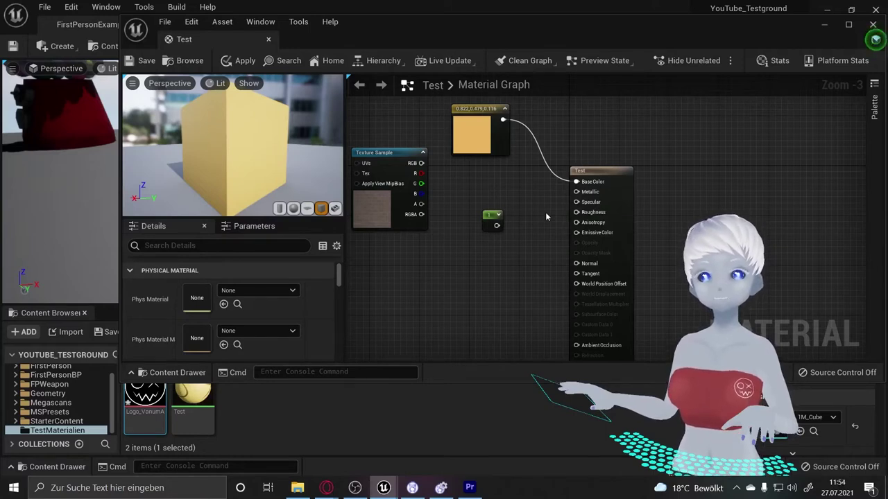
pyautogui.moveTo(497, 226); pyautogui.dragTo(577, 212)
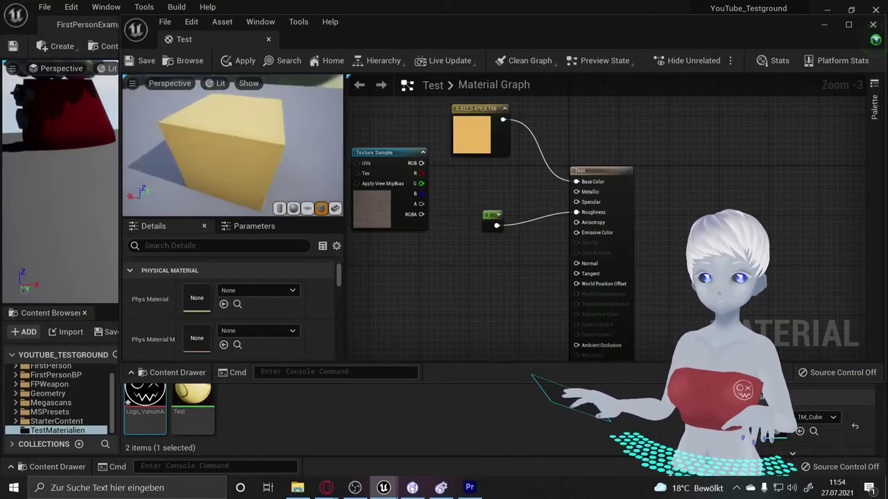
# Set the constant's Value to 0 and orbit the preview to see the glossy cube.
pyautogui.moveTo(232, 146)
pyautogui.mouseDown()
pyautogui.moveTo(271, 138)
pyautogui.moveTo(253, 142)
pyautogui.mouseUp()
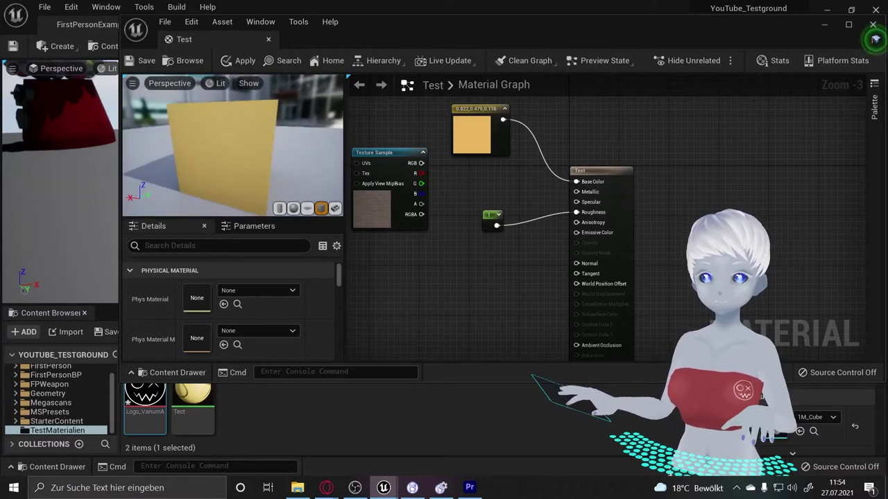
pyautogui.click(492, 216)
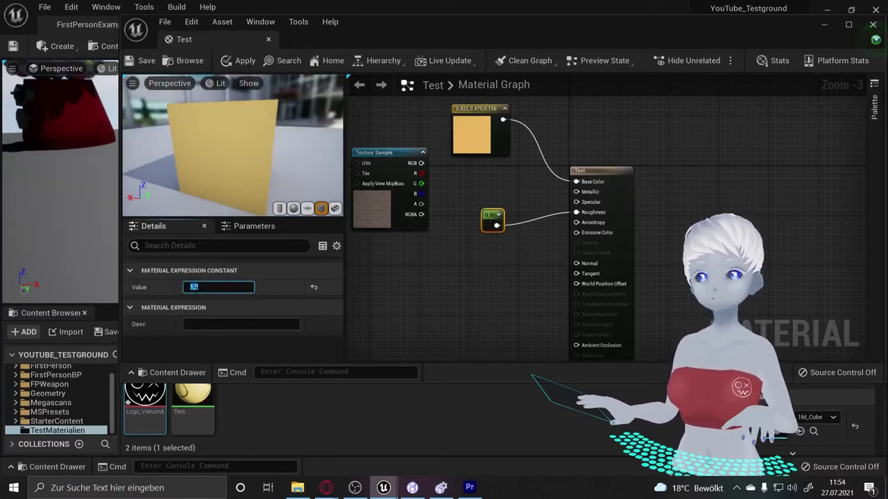
pyautogui.write('0')
pyautogui.press('Return')
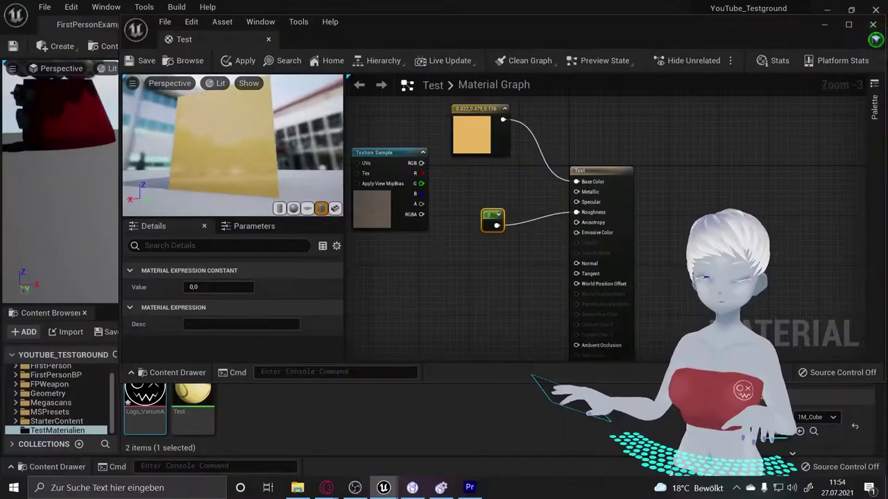
pyautogui.moveTo(232, 146); pyautogui.dragTo(263, 138)
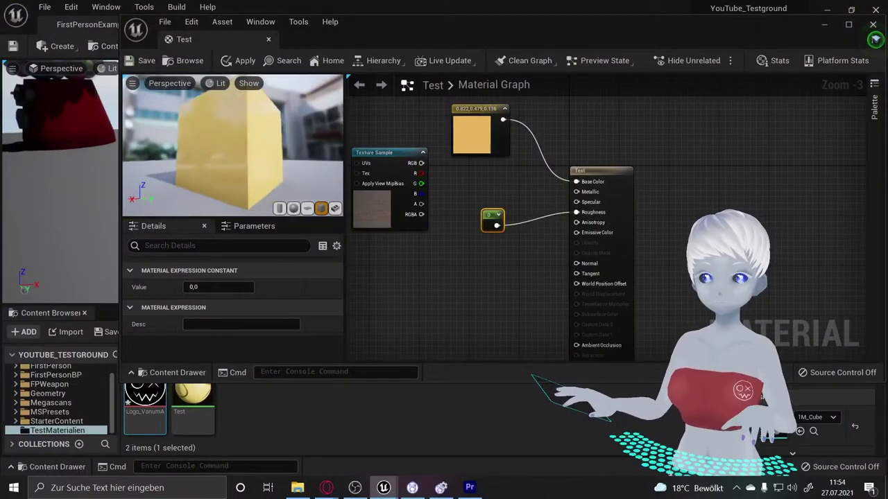
pyautogui.click(414, 262)
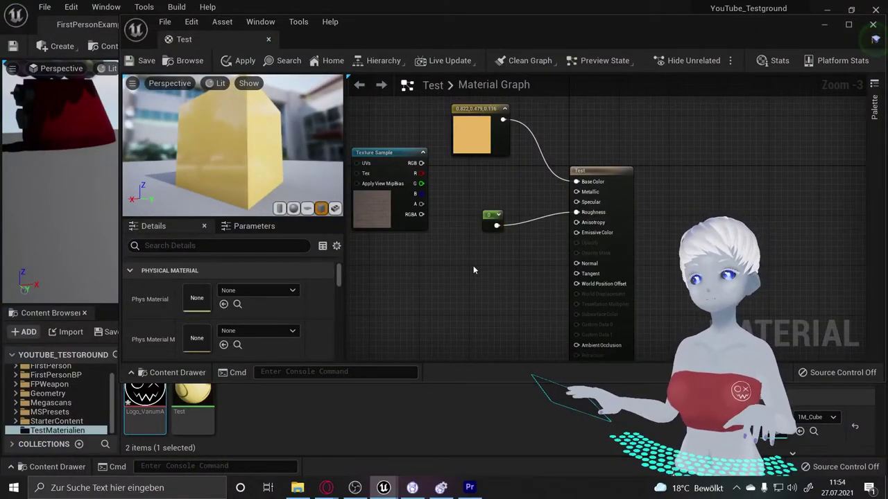
# Add a StarterContent rock texture from the Content Drawer into the material graph.
pyautogui.hotkey('ctrl', 'space')
pyautogui.scroll(-2, 646, 307)
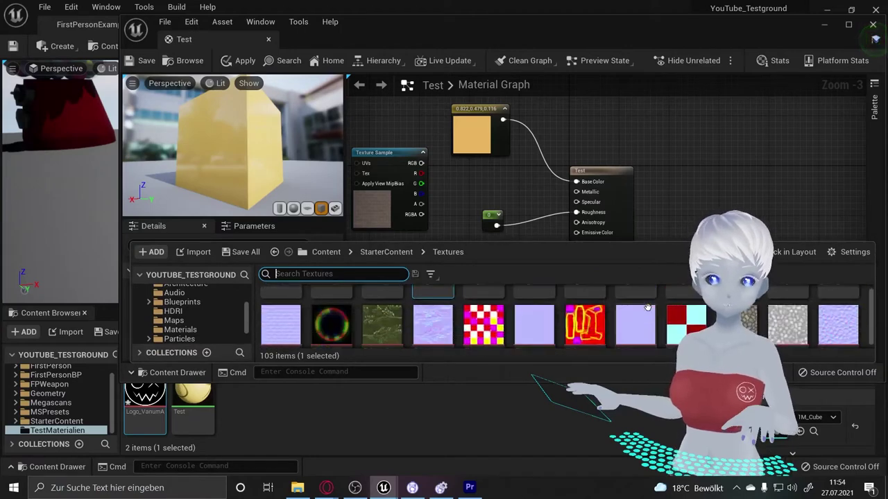
pyautogui.scroll(-1, 647, 308)
pyautogui.scroll(-1, 646, 307)
pyautogui.scroll(-1, 646, 307)
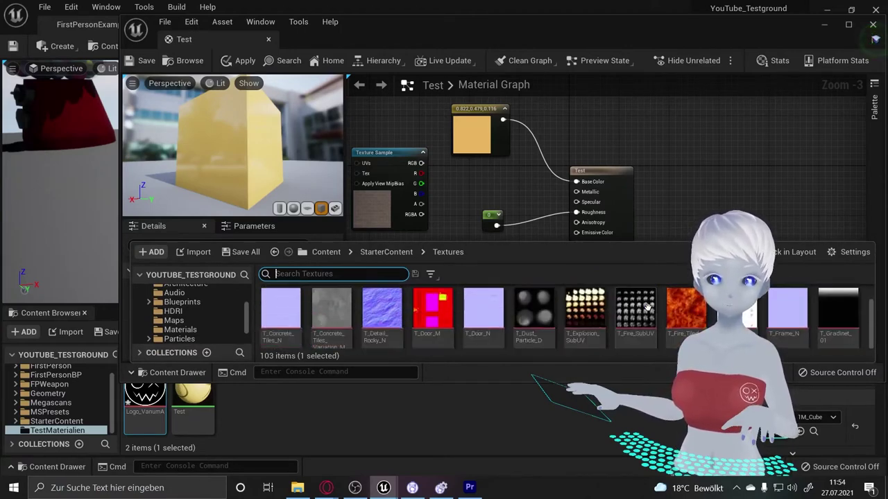
pyautogui.scroll(-1, 646, 307)
pyautogui.scroll(-1, 646, 307)
pyautogui.scroll(-2, 646, 307)
pyautogui.scroll(-1, 647, 307)
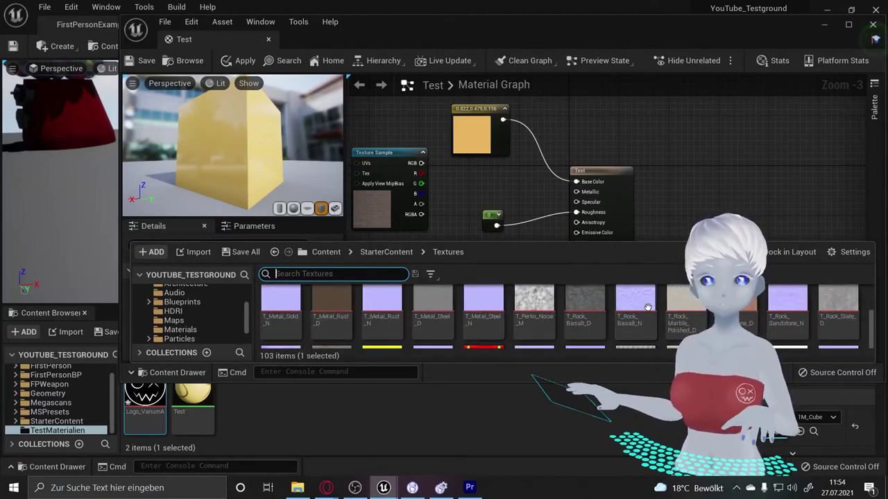
pyautogui.scroll(-1, 647, 307)
pyautogui.scroll(-1, 646, 307)
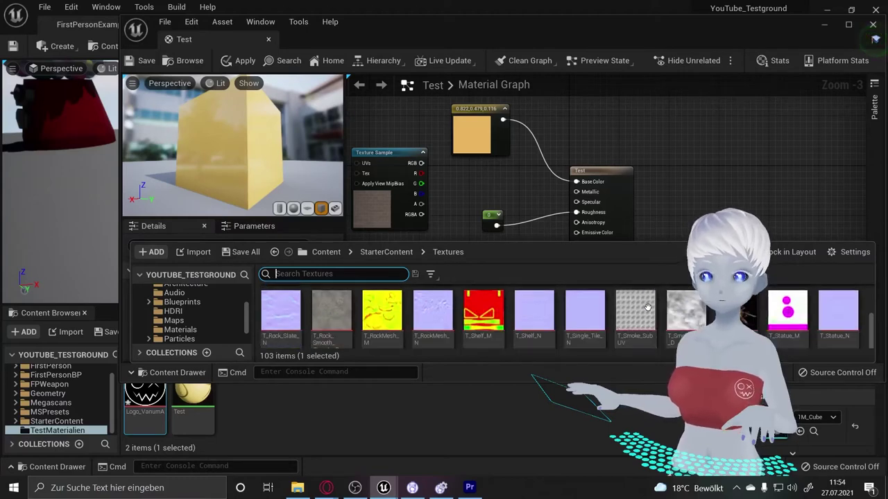
pyautogui.scroll(-1, 628, 312)
pyautogui.scroll(-1, 630, 312)
pyautogui.scroll(1, 630, 318)
pyautogui.scroll(-1, 634, 318)
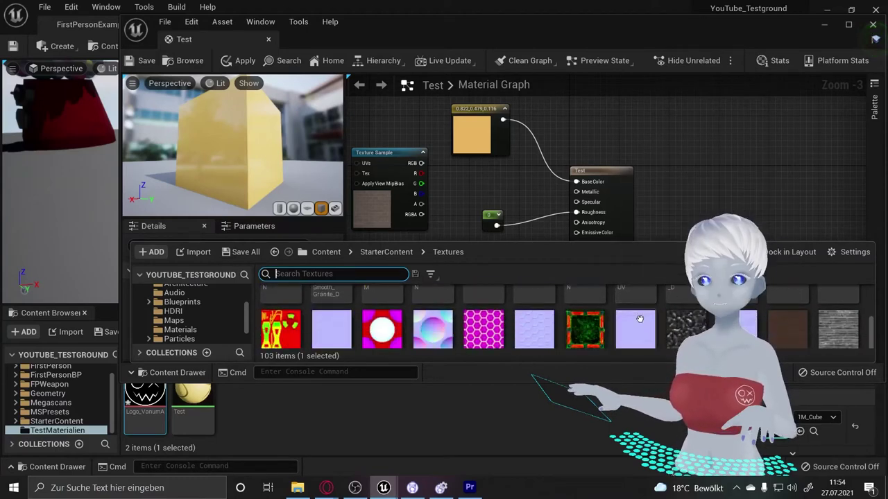
pyautogui.moveTo(685, 326)
pyautogui.mouseDown()
pyautogui.moveTo(493, 200)
pyautogui.moveTo(357, 285)
pyautogui.mouseUp()
# Move the 0 constant aside, inspect the rough preview, then delete the rock texture node.
pyautogui.moveTo(560, 200)
pyautogui.mouseDown()
pyautogui.moveTo(507, 227)
pyautogui.moveTo(593, 214)
pyautogui.mouseUp()
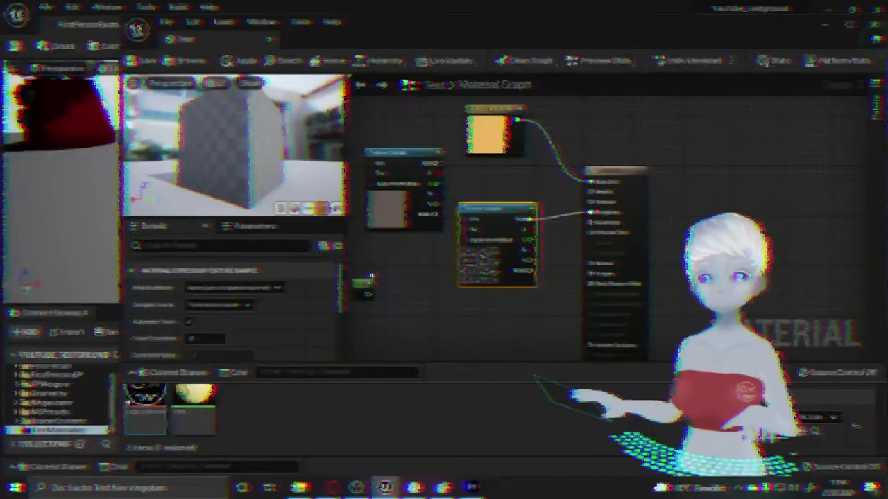
pyautogui.moveTo(201, 149); pyautogui.dragTo(217, 148)
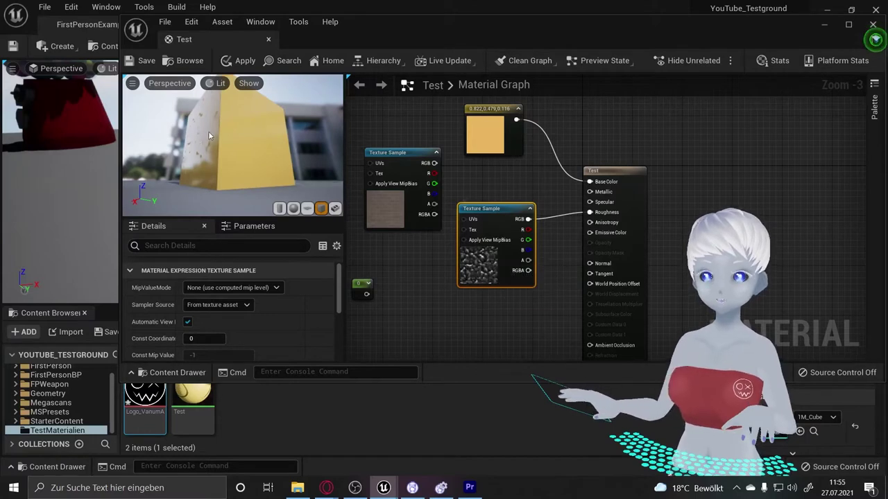
pyautogui.moveTo(209, 135); pyautogui.dragTo(197, 163)
pyautogui.moveTo(217, 131); pyautogui.dragTo(217, 131)
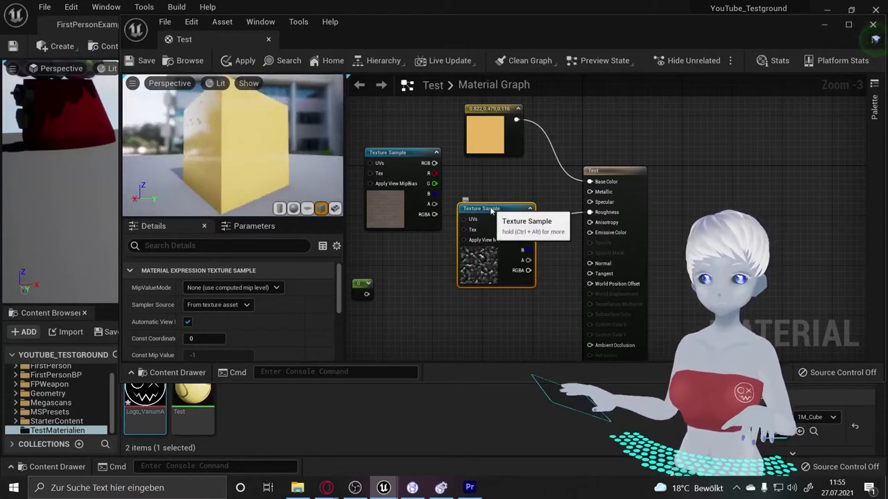
pyautogui.press('Delete')
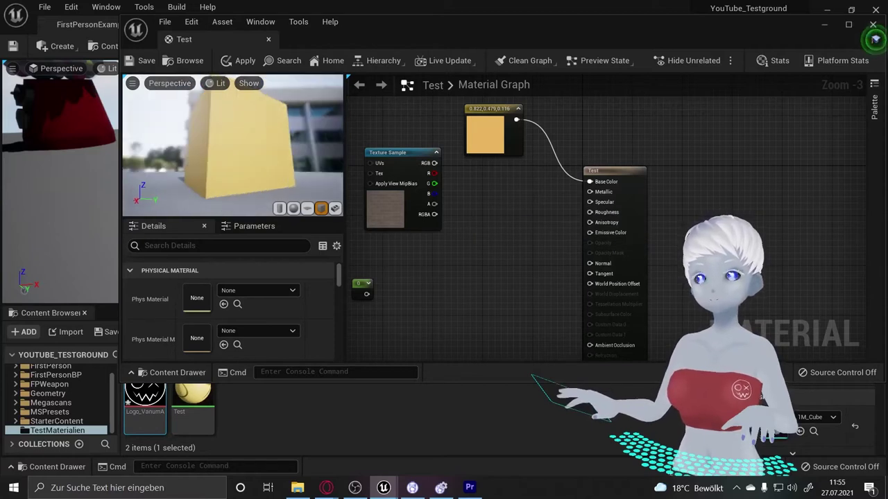
# Delete the 0 constant and keep the Base Color node white.
pyautogui.moveTo(361, 285); pyautogui.dragTo(532, 226)
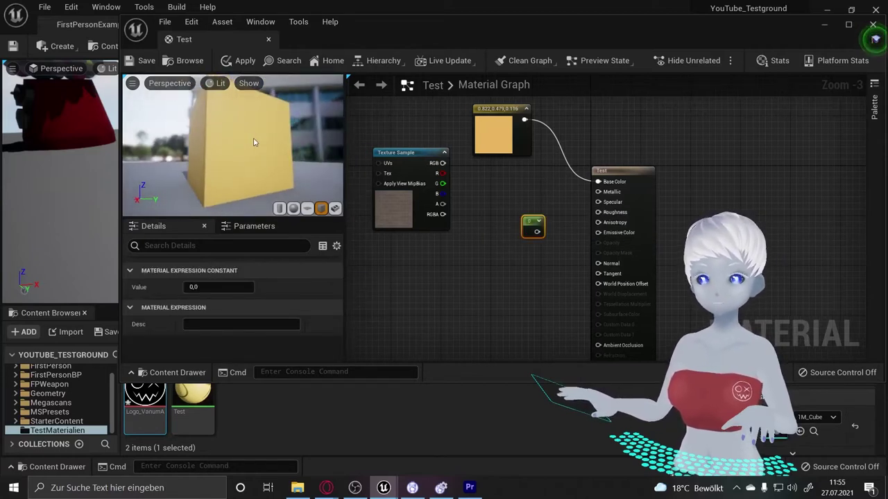
pyautogui.press('Delete')
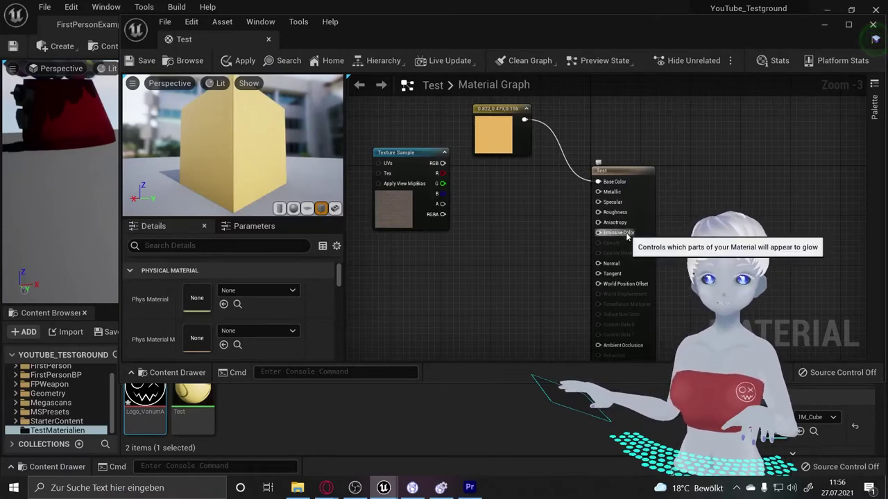
pyautogui.doubleClick(505, 135)
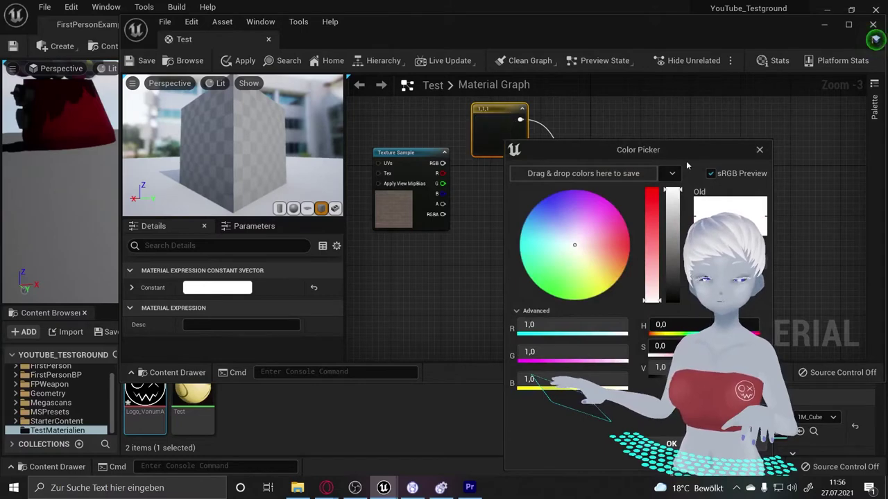
pyautogui.moveTo(624, 150); pyautogui.dragTo(430, 150)
pyautogui.click(477, 444)
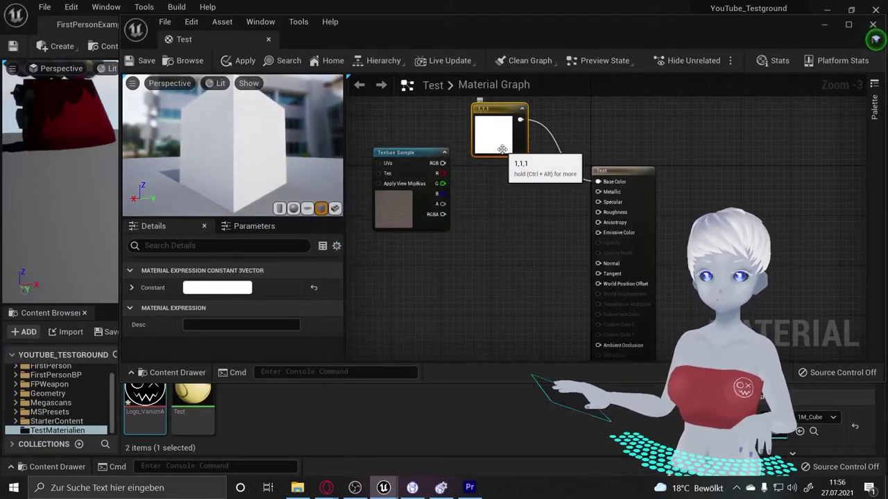
# Duplicate the colour node into Emissive Color, tint it dark muted lavender, and save.
pyautogui.hotkey('ctrl', 'w')
pyautogui.moveTo(513, 167); pyautogui.dragTo(503, 292)
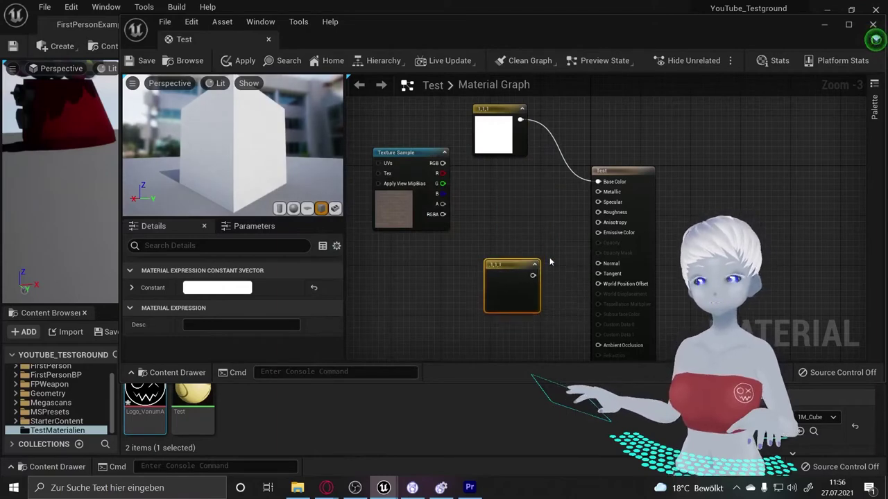
pyautogui.moveTo(550, 261)
pyautogui.mouseDown()
pyautogui.moveTo(544, 256)
pyautogui.moveTo(607, 238)
pyautogui.mouseUp()
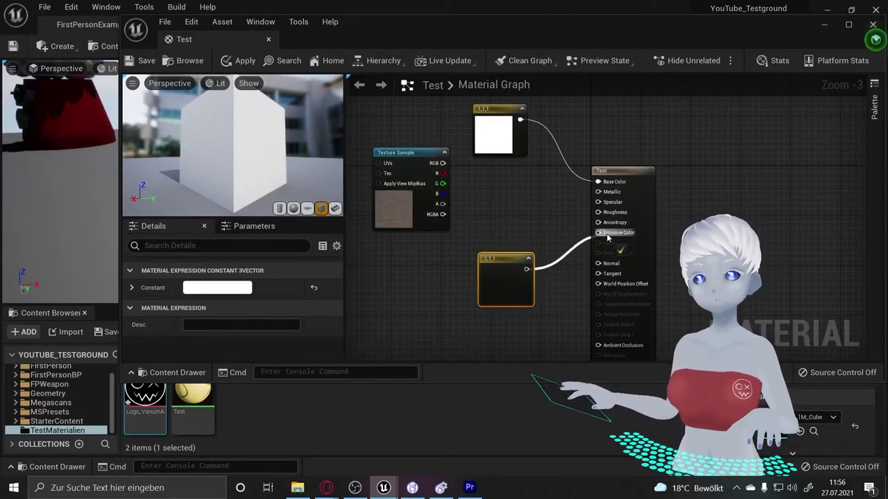
pyautogui.doubleClick(500, 279)
pyautogui.click(557, 248)
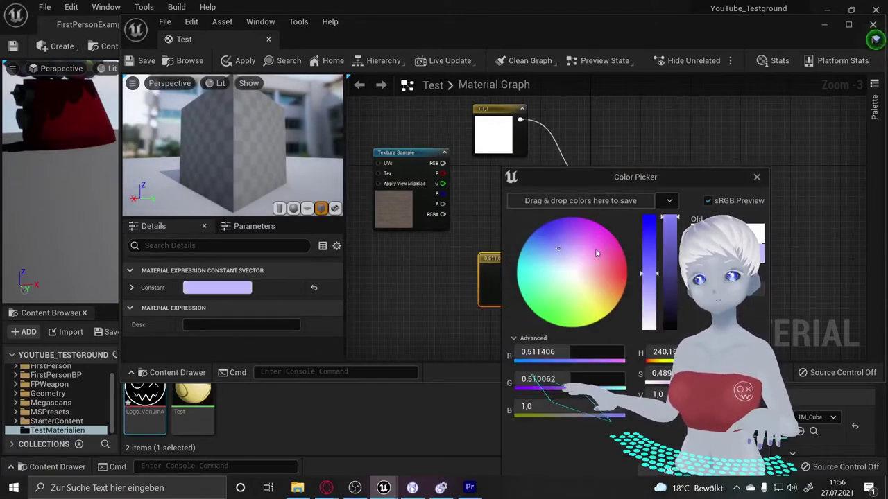
pyautogui.moveTo(648, 272); pyautogui.dragTo(649, 291)
pyautogui.moveTo(669, 218); pyautogui.dragTo(671, 256)
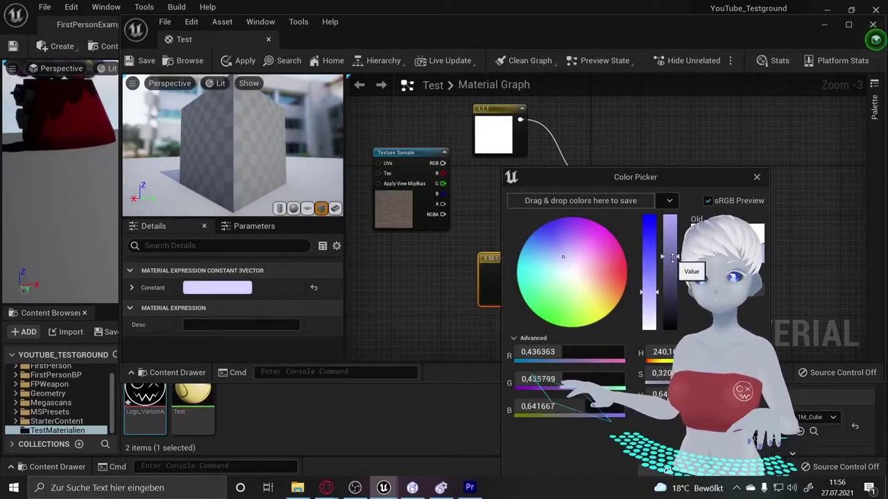
pyautogui.moveTo(649, 292); pyautogui.dragTo(666, 271)
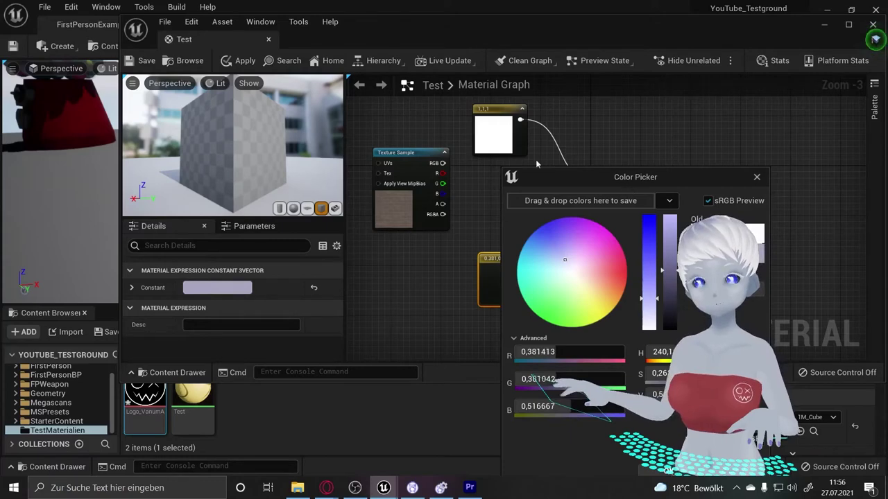
pyautogui.moveTo(589, 178); pyautogui.dragTo(488, 150)
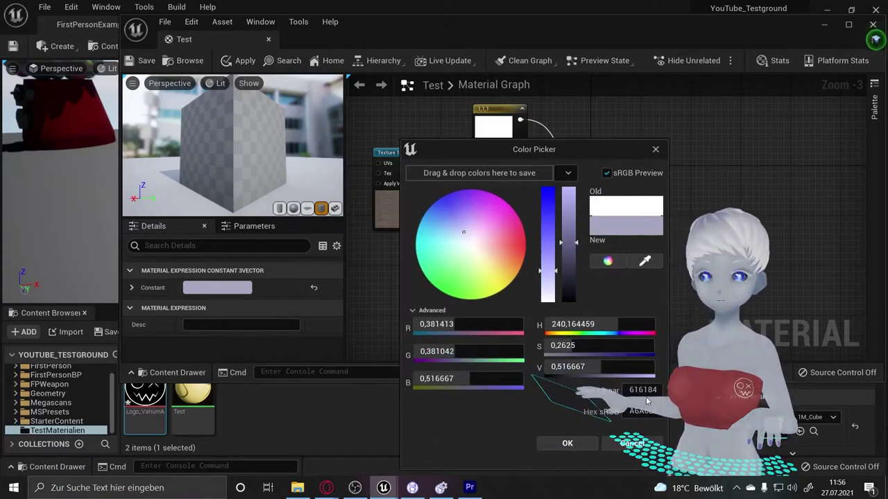
pyautogui.moveTo(567, 151); pyautogui.dragTo(480, 109)
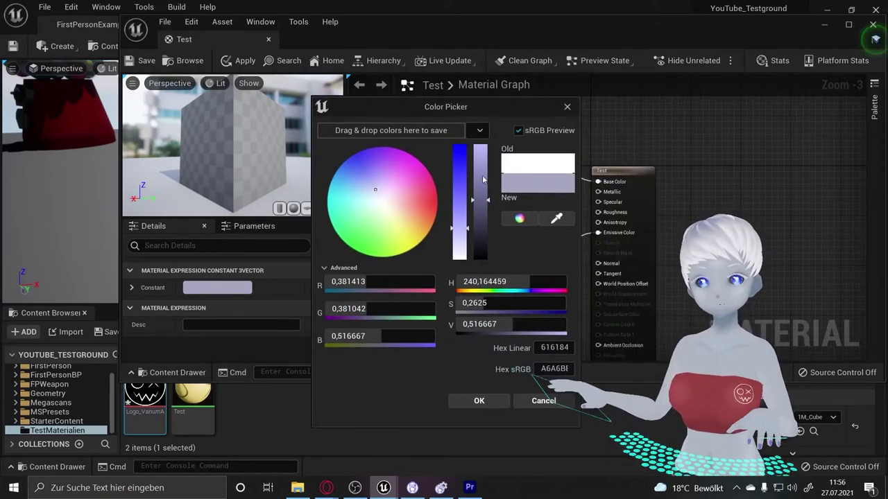
pyautogui.click(498, 405)
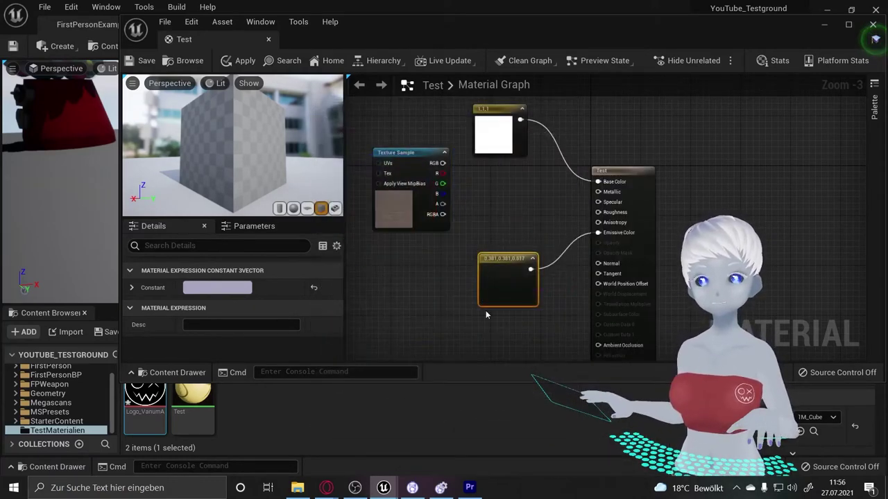
pyautogui.click(147, 61)
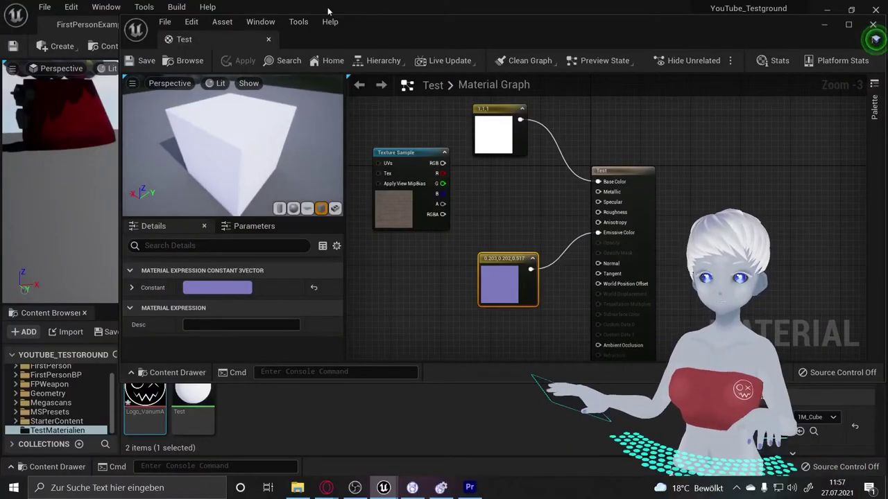
# Back in the level, select the long wall and rotate-duplicate a first copy.
pyautogui.click(825, 32)
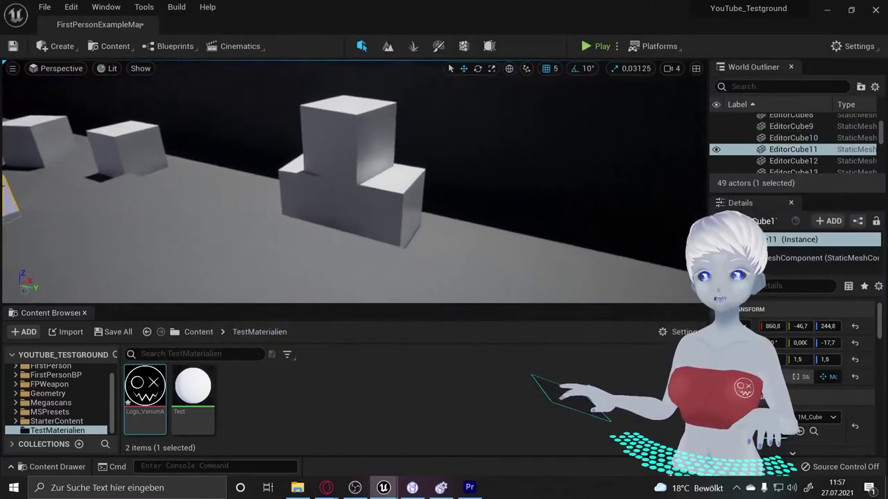
pyautogui.moveTo(331, 165); pyautogui.dragTo(332, 165, button='right')
pyautogui.moveTo(126, 163); pyautogui.dragTo(382, 141, button='right')
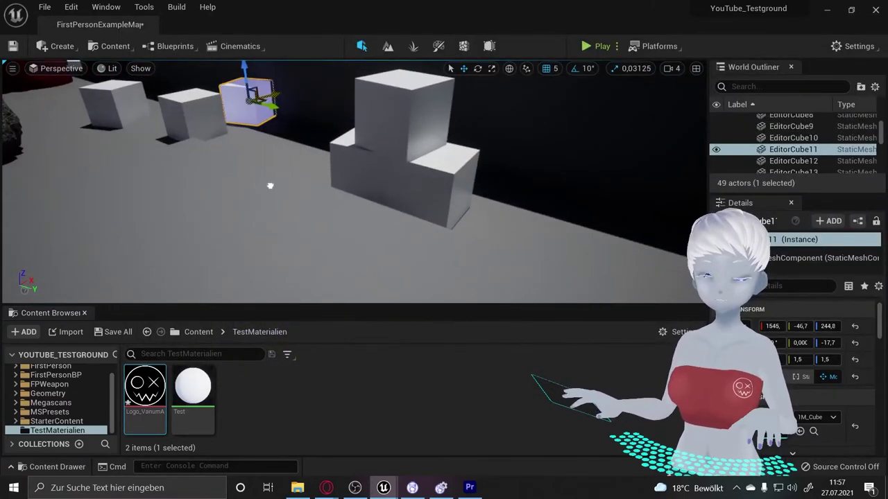
pyautogui.click(382, 141)
pyautogui.press('e')
pyautogui.keyDown('alt'); pyautogui.moveTo(208, 104); pyautogui.dragTo(194, 83); pyautogui.keyUp('alt')
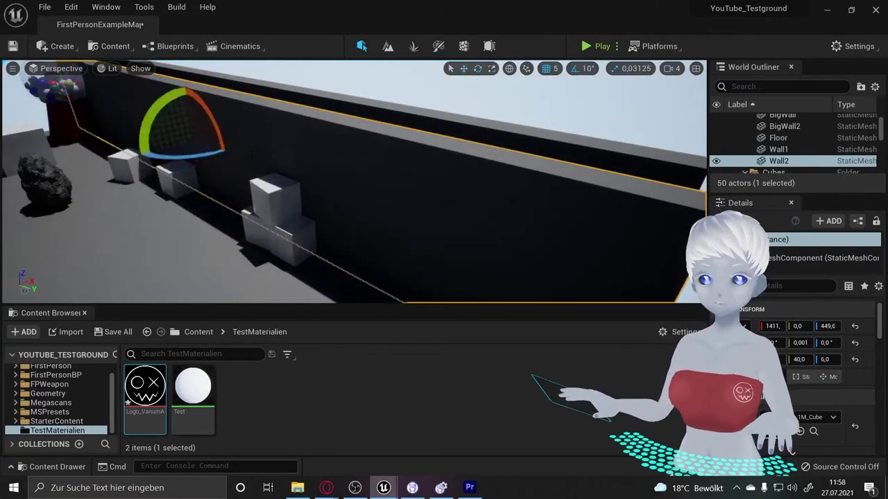
pyautogui.press('w')
pyautogui.keyDown('alt'); pyautogui.moveTo(319, 186); pyautogui.dragTo(340, 190); pyautogui.keyUp('alt')
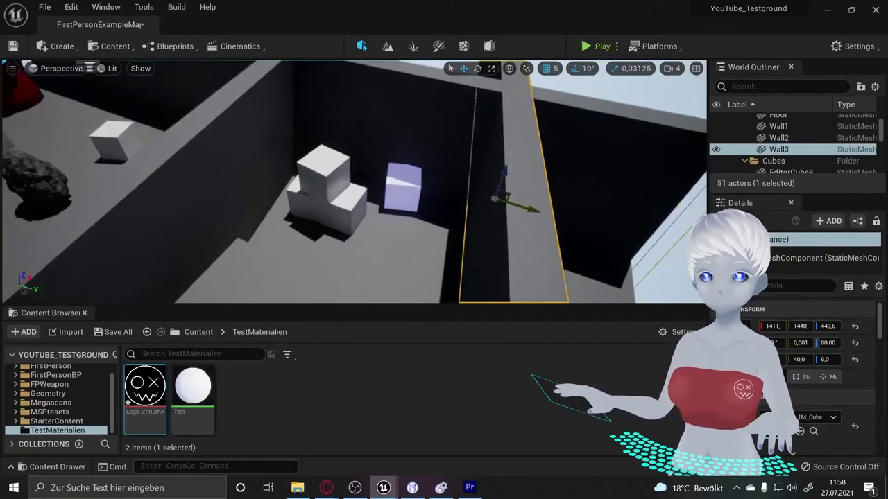
# Add more wall copies, one rotated about 90°, and frame the purple-glowing cube.
pyautogui.moveTo(340, 189); pyautogui.dragTo(224, 125, button='right')
pyautogui.keyDown('alt'); pyautogui.moveTo(224, 125); pyautogui.dragTo(211, 87); pyautogui.keyUp('alt')
pyautogui.moveTo(210, 87); pyautogui.dragTo(198, 124, button='right')
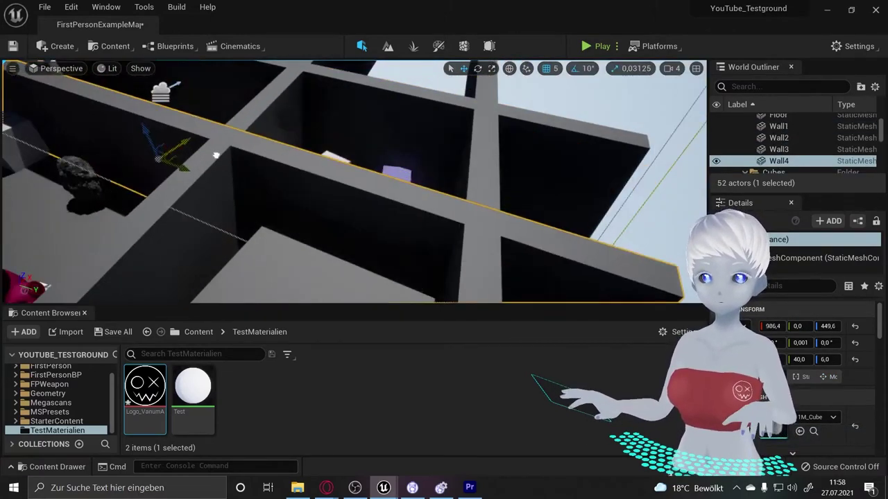
pyautogui.press('e')
pyautogui.keyDown('alt'); pyautogui.moveTo(208, 80); pyautogui.dragTo(194, 98); pyautogui.keyUp('alt')
pyautogui.press('w')
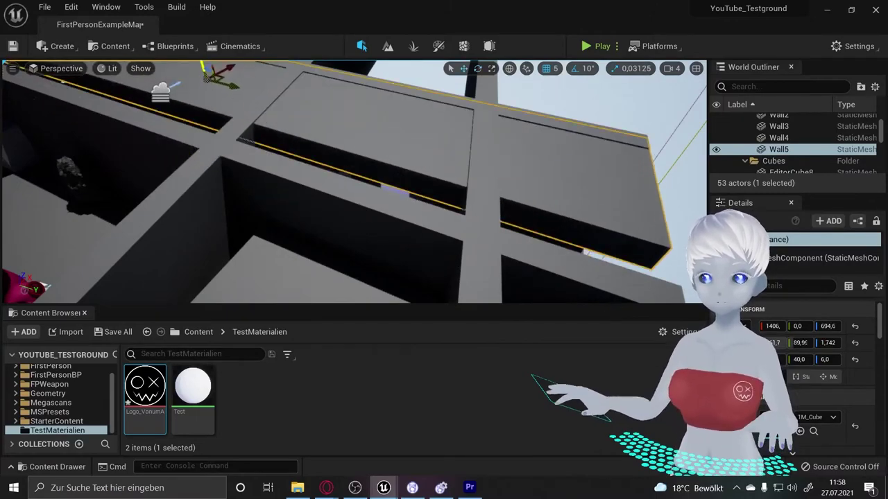
pyautogui.moveTo(194, 97); pyautogui.dragTo(395, 187, button='right')
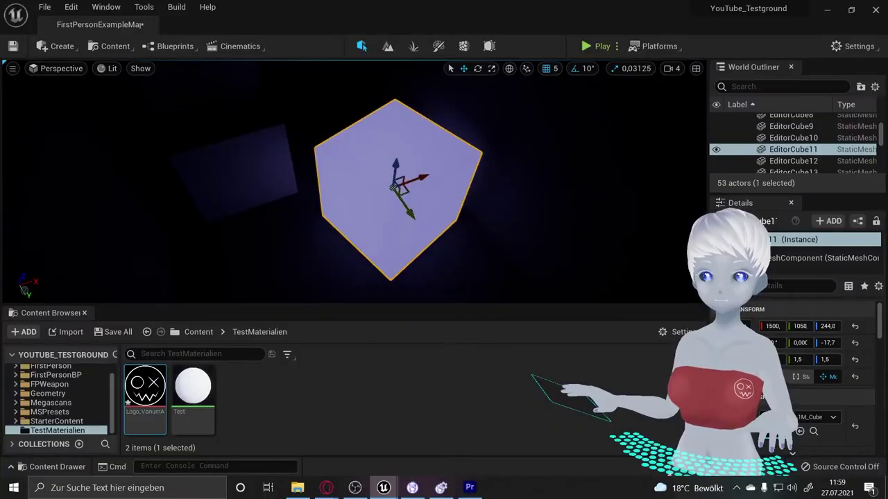
# Open the Test material and pan the graph to show the constant colour.
pyautogui.doubleClick(201, 378)
pyautogui.moveTo(429, 257); pyautogui.dragTo(444, 133, button='right')
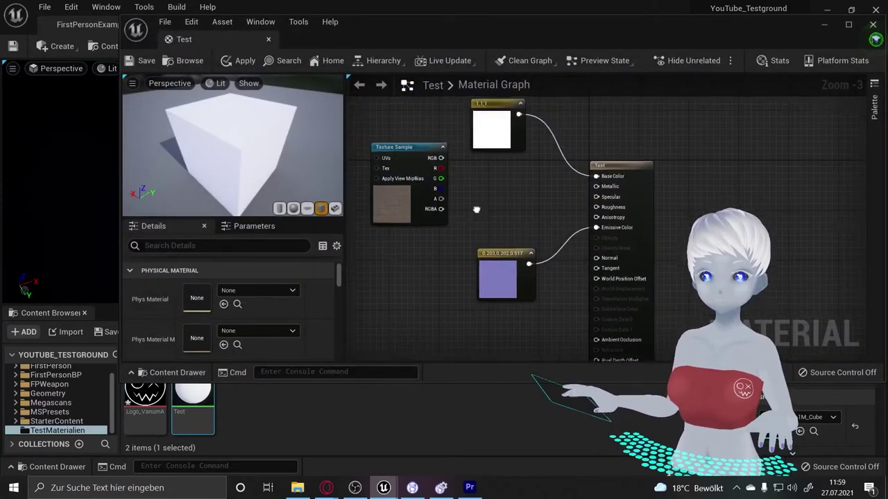
pyautogui.moveTo(463, 259); pyautogui.dragTo(463, 336, button='right')
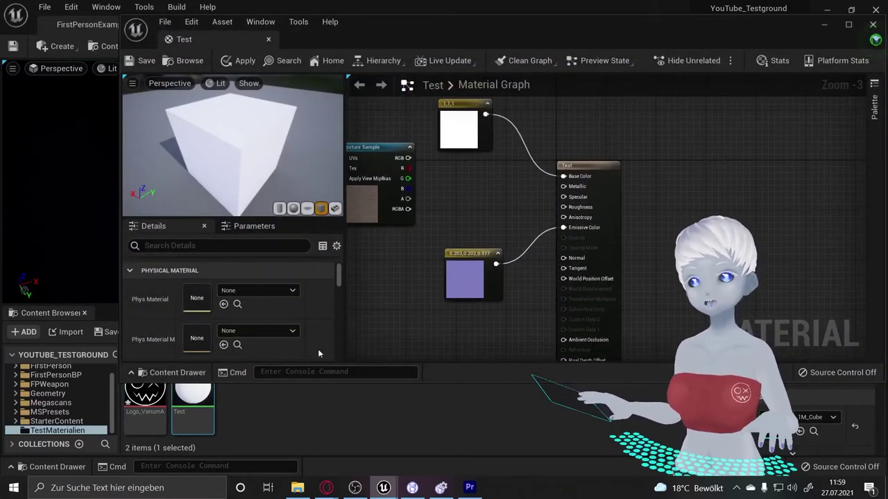
# Add T_Fire_Tiled_D, wire its RGB into Emissive Color, and move the constant aside.
pyautogui.hotkey('ctrl', 'space')
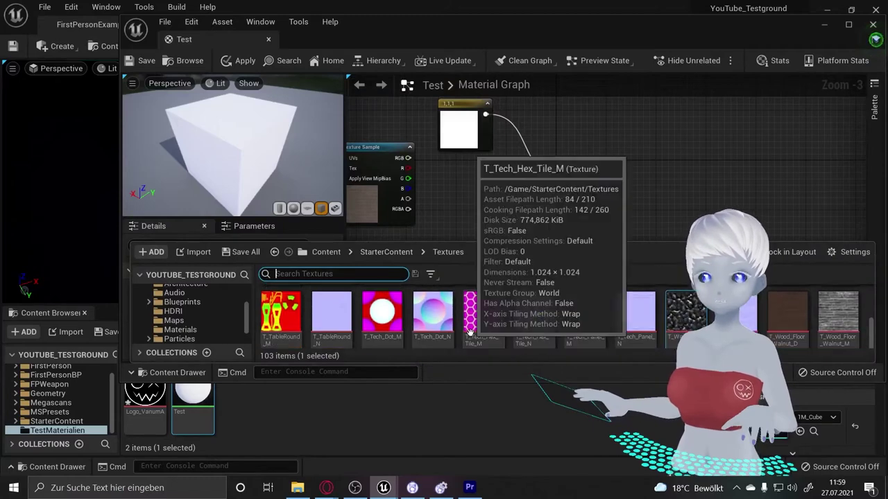
pyautogui.scroll(2, 448, 332)
pyautogui.scroll(2, 464, 326)
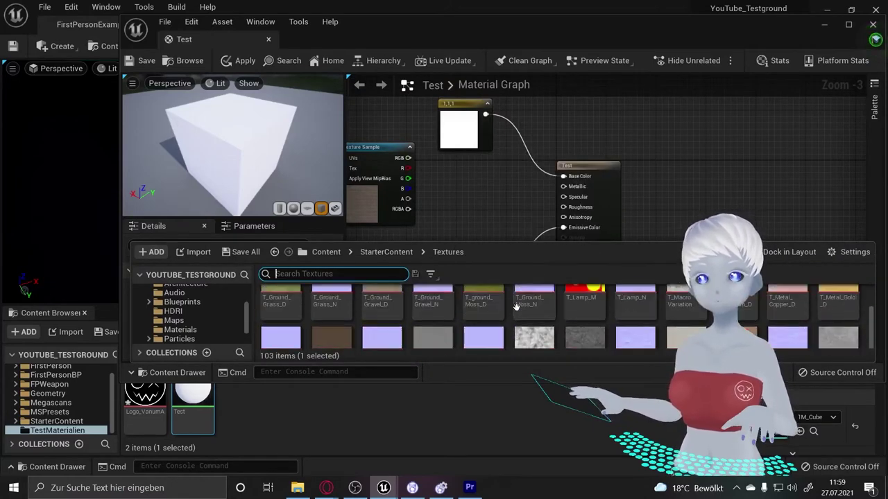
pyautogui.scroll(2, 486, 319)
pyautogui.scroll(2, 516, 307)
pyautogui.scroll(2, 516, 307)
pyautogui.scroll(2, 516, 308)
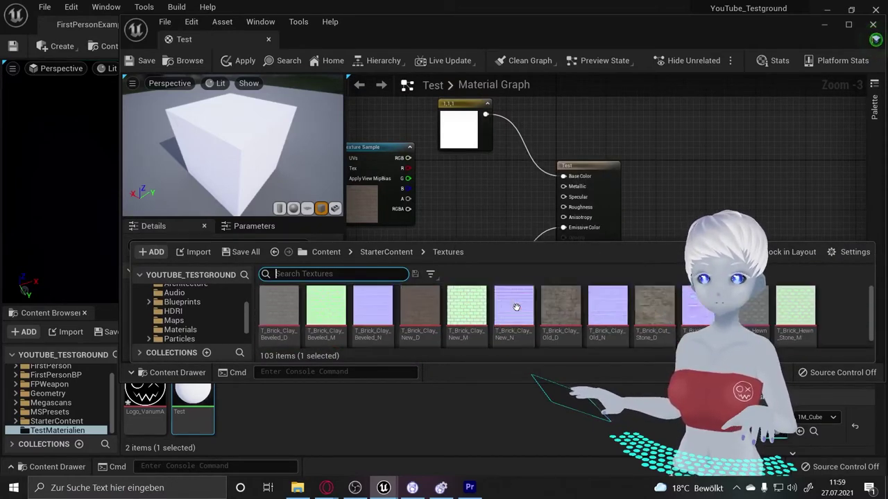
pyautogui.scroll(-2, 516, 307)
pyautogui.scroll(-2, 516, 307)
pyautogui.scroll(-2, 516, 307)
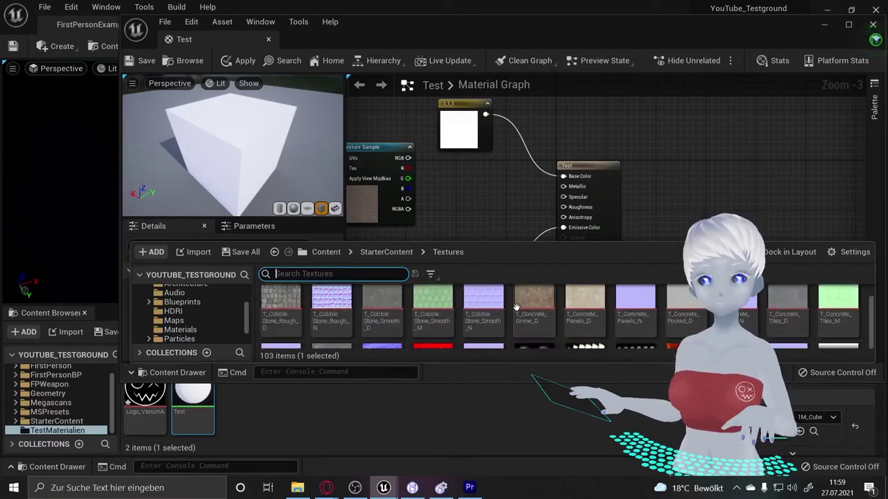
pyautogui.scroll(-2, 516, 307)
pyautogui.moveTo(685, 326); pyautogui.dragTo(463, 186)
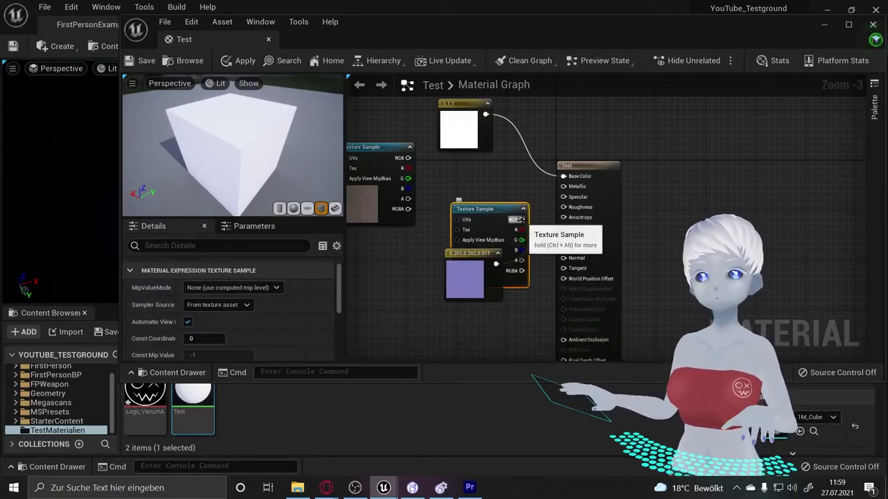
pyautogui.moveTo(521, 219)
pyautogui.mouseDown()
pyautogui.moveTo(562, 237)
pyautogui.moveTo(563, 227)
pyautogui.mouseUp()
pyautogui.moveTo(470, 297); pyautogui.dragTo(383, 327)
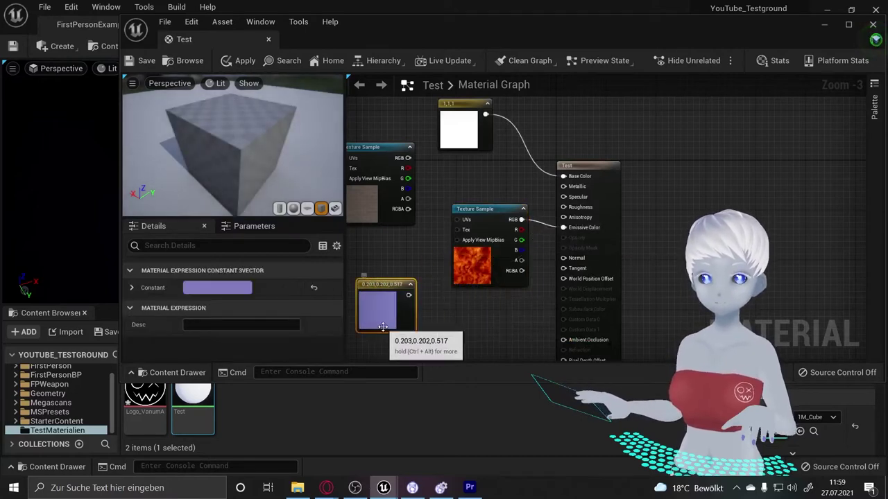
# Delete the purple constant, apply the material, and inspect the fire-textured cube in the level.
pyautogui.press('Delete')
pyautogui.click(245, 60)
pyautogui.moveTo(457, 42); pyautogui.dragTo(417, 294)
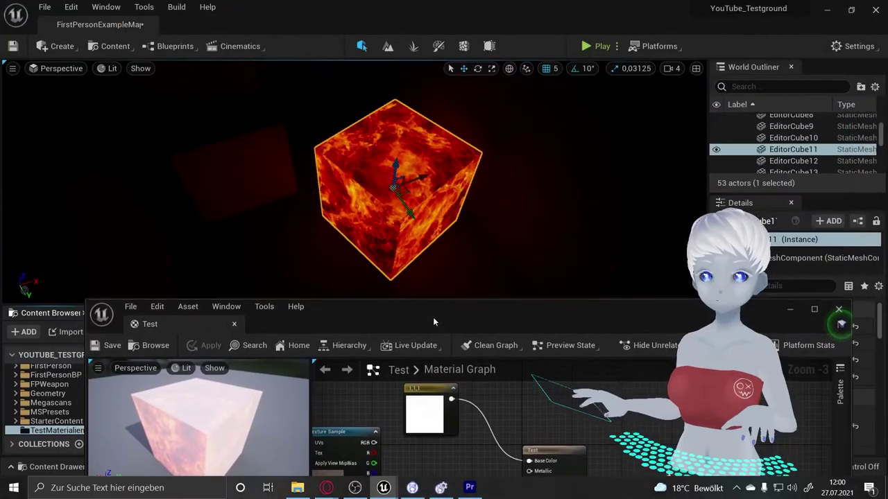
pyautogui.moveTo(452, 199); pyautogui.dragTo(433, 218, button='right')
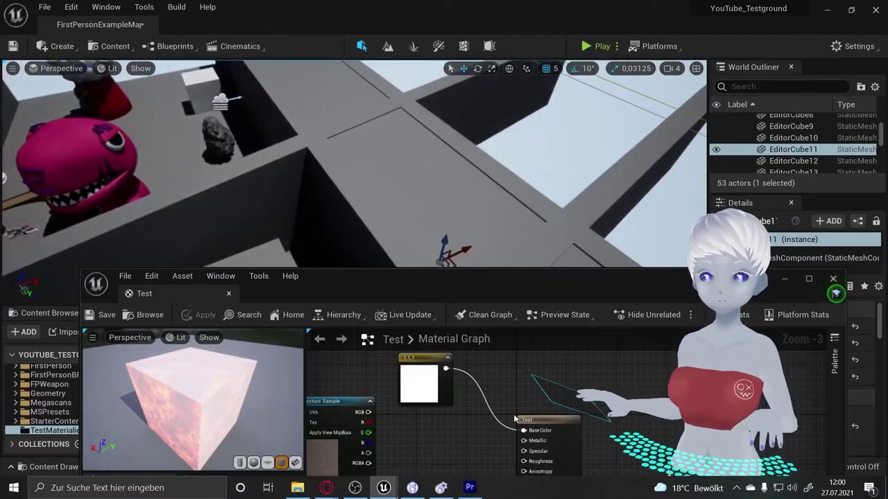
pyautogui.click(360, 120)
pyautogui.moveTo(360, 120); pyautogui.dragTo(360, 120, button='right')
pyautogui.click(333, 199)
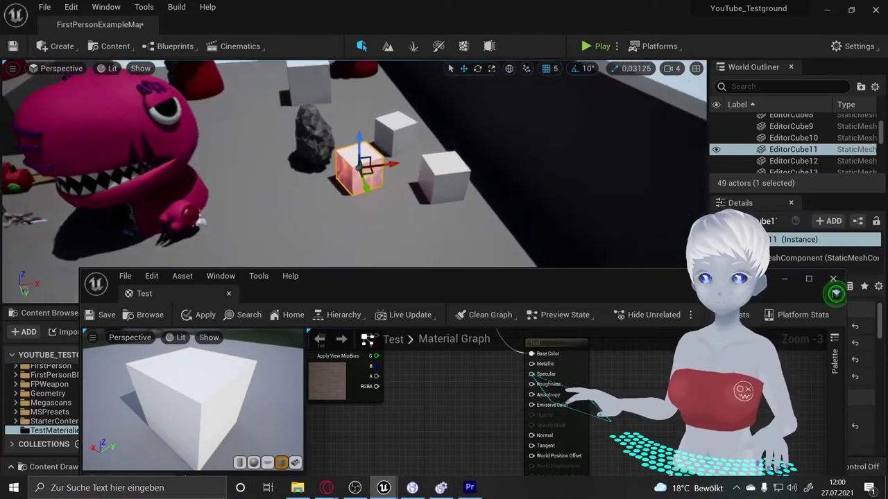
pyautogui.moveTo(333, 199); pyautogui.dragTo(333, 199, button='right')
# Recolour the Base Color constant to a light blue with Value lowered to 0.667.
pyautogui.moveTo(422, 147); pyautogui.dragTo(423, 190)
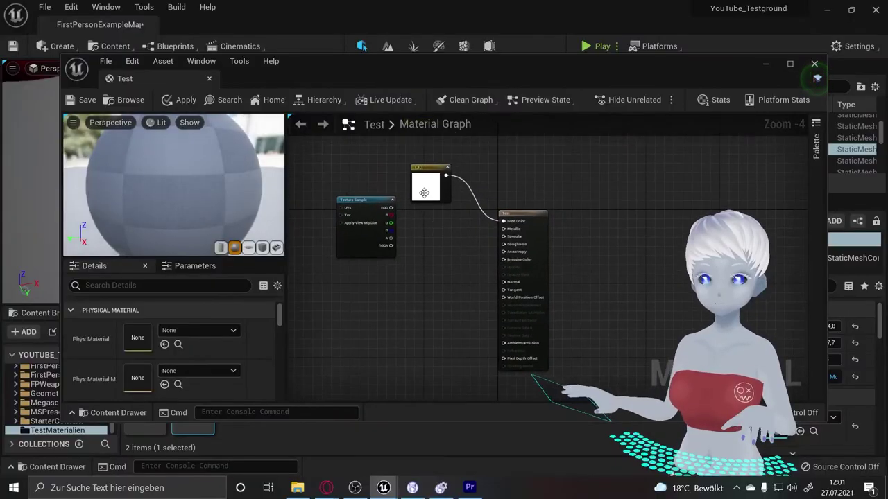
pyautogui.doubleClick(424, 190)
pyautogui.click(484, 254)
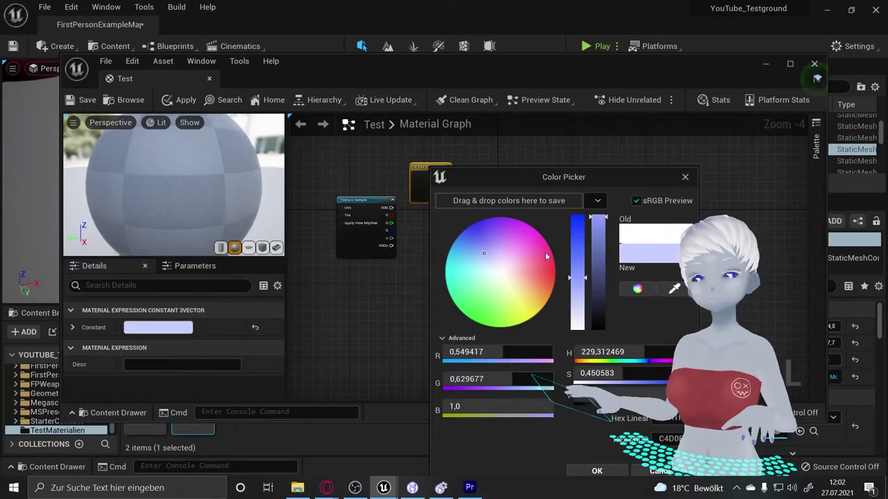
pyautogui.click(598, 258)
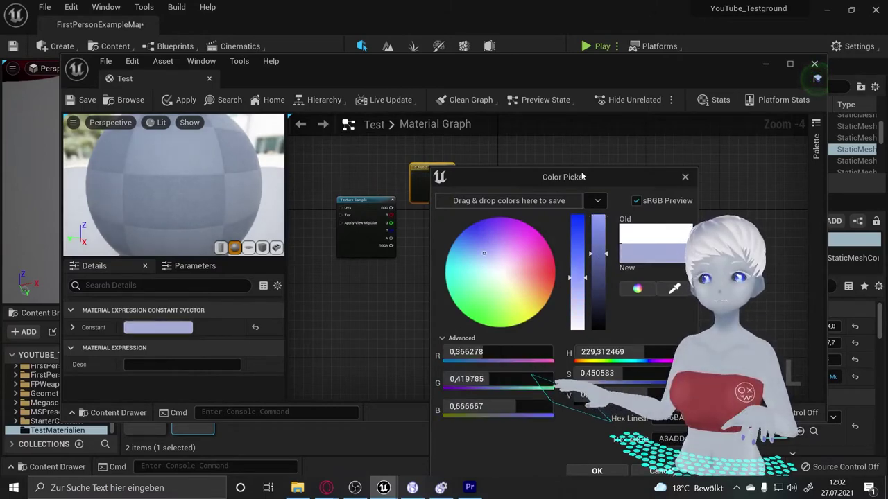
pyautogui.moveTo(554, 177); pyautogui.dragTo(413, 154)
pyautogui.click(455, 448)
pyautogui.scroll(2, 428, 254)
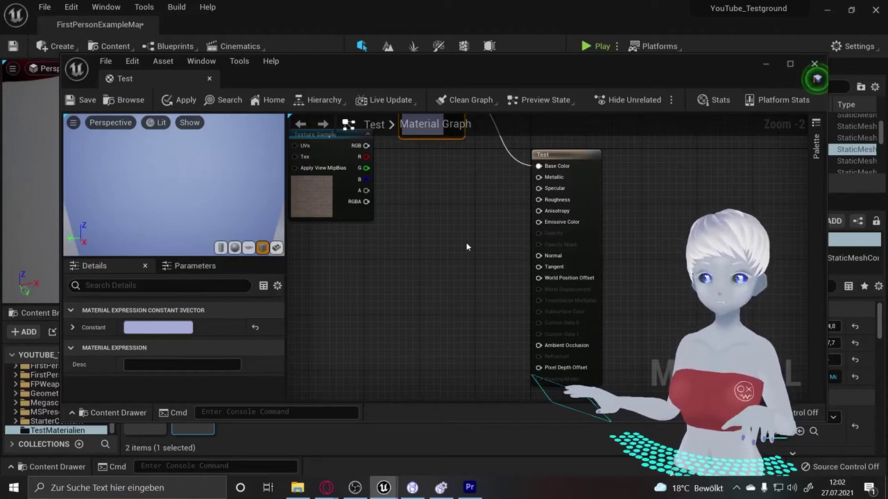
pyautogui.hotkey('ctrl', 'space')
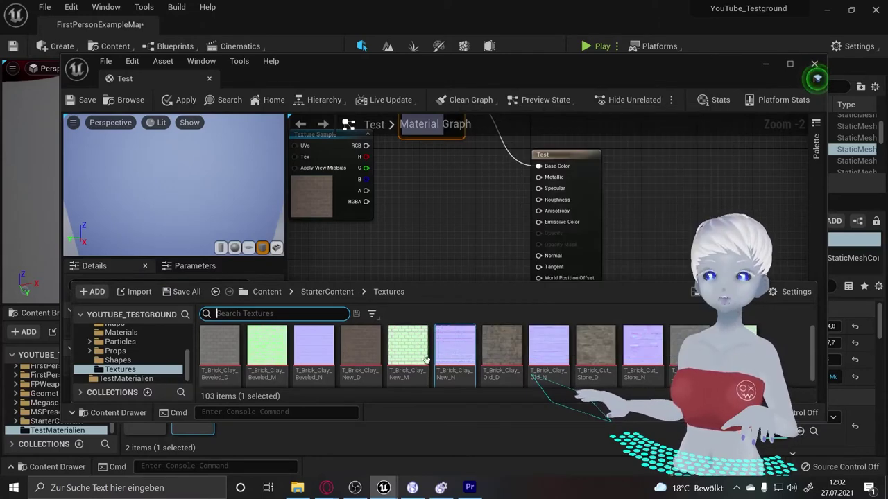
pyautogui.moveTo(443, 358)
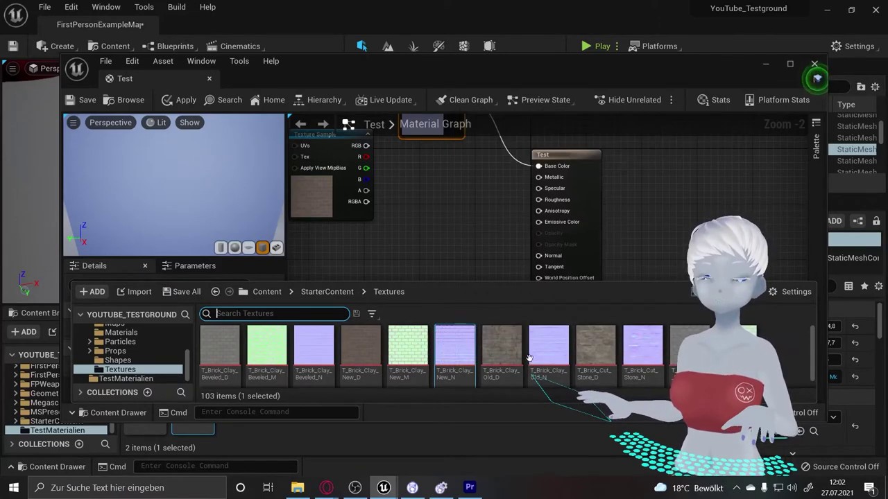
pyautogui.doubleClick(455, 346)
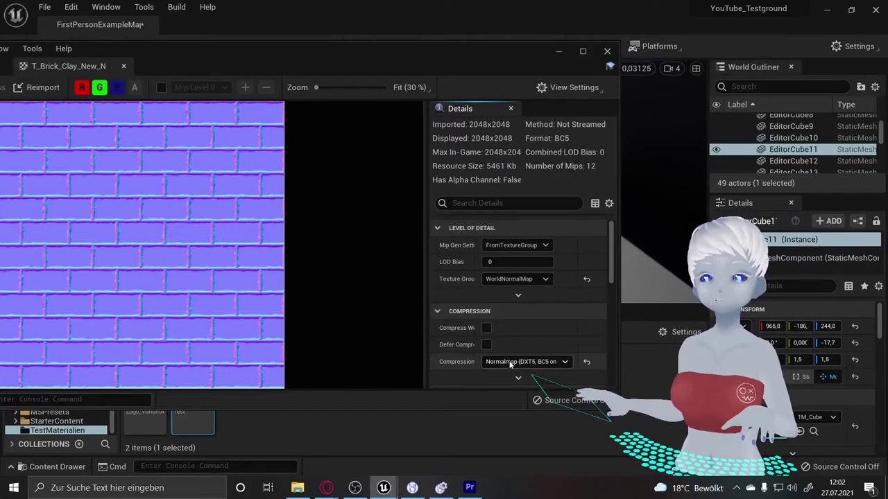
pyautogui.click(520, 362)
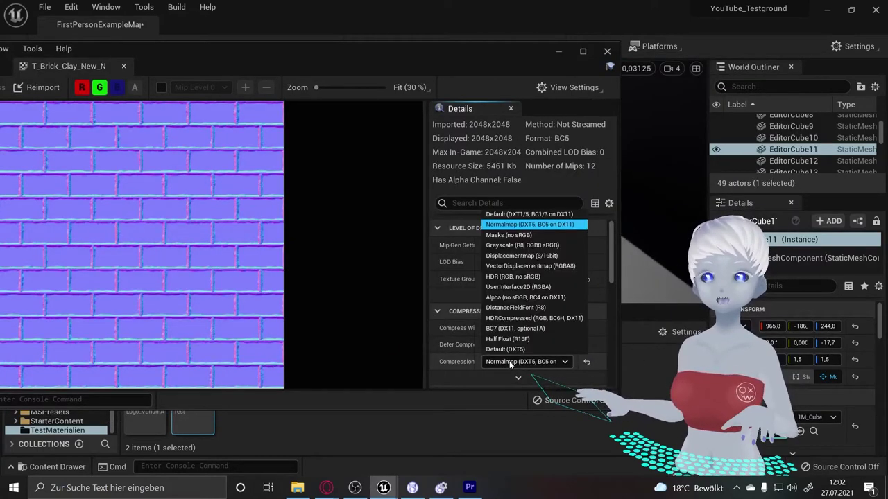
pyautogui.click(509, 225)
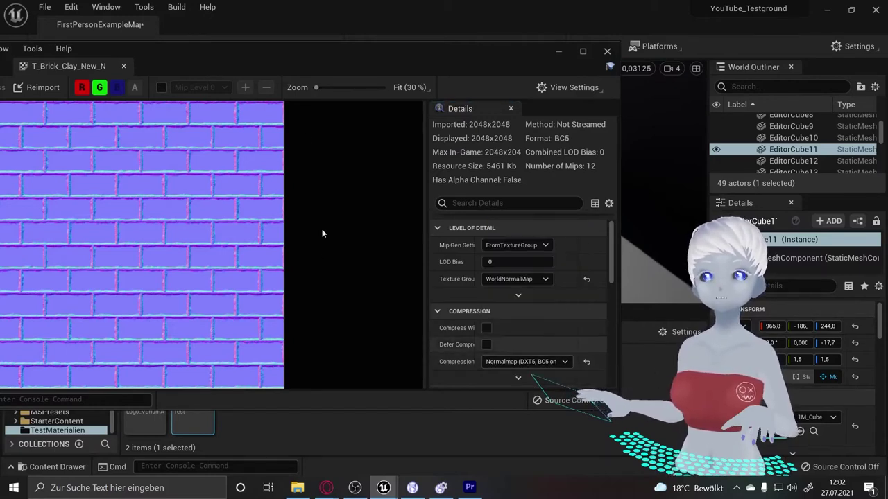
pyautogui.moveTo(328, 51)
pyautogui.mouseDown()
pyautogui.moveTo(508, 50)
pyautogui.moveTo(381, 58)
pyautogui.mouseUp()
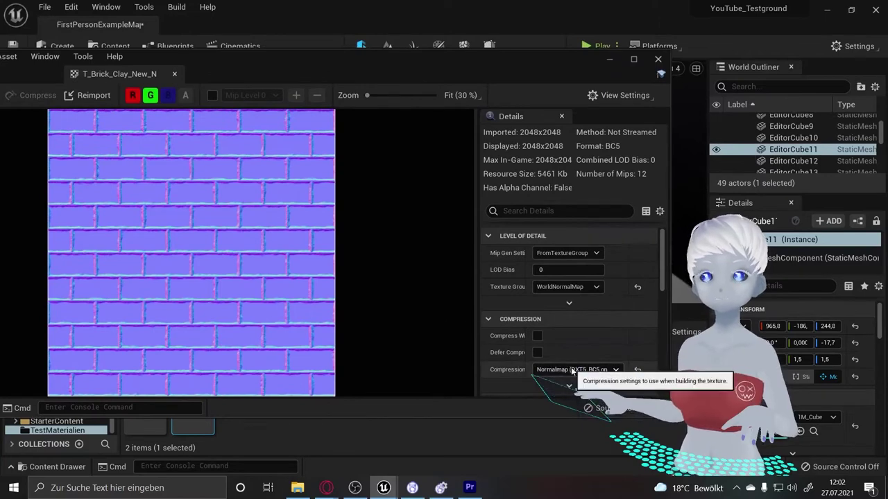
pyautogui.click(572, 369)
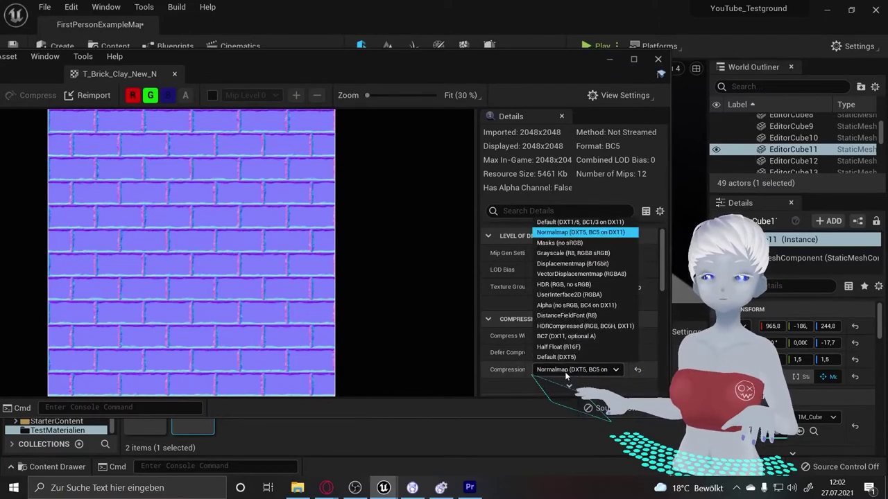
pyautogui.click(579, 232)
pyautogui.click(658, 59)
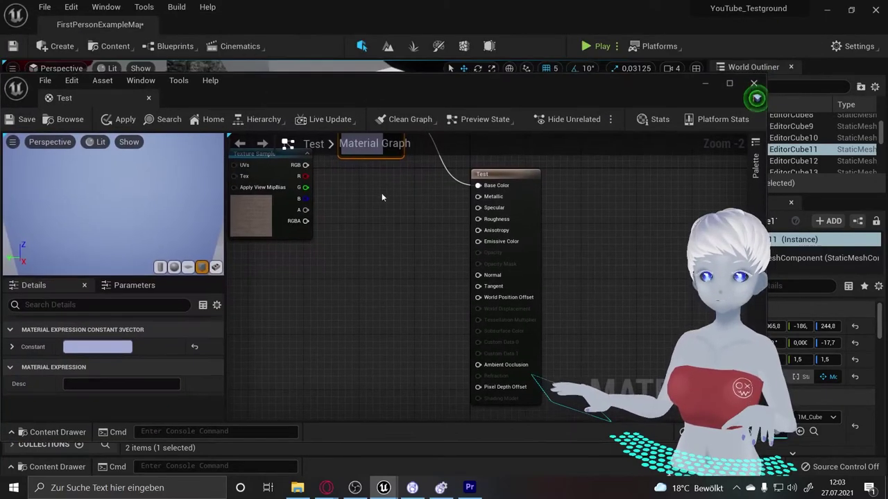
# Add T_Brick_Clay_New_N, wire its RGB into Normal, and view the brick-relief cube.
pyautogui.hotkey('ctrl', 'space')
pyautogui.moveTo(392, 360); pyautogui.dragTo(356, 234)
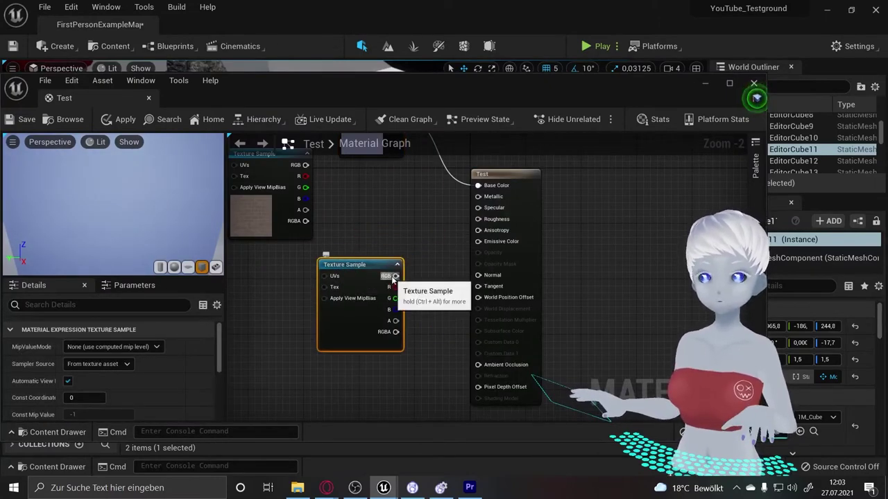
pyautogui.moveTo(395, 276); pyautogui.dragTo(480, 279)
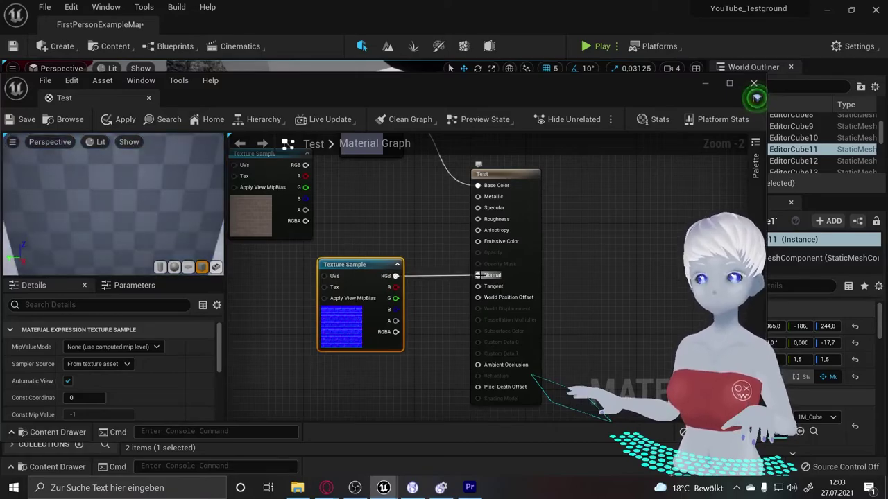
pyautogui.moveTo(755, 97); pyautogui.dragTo(780, 26)
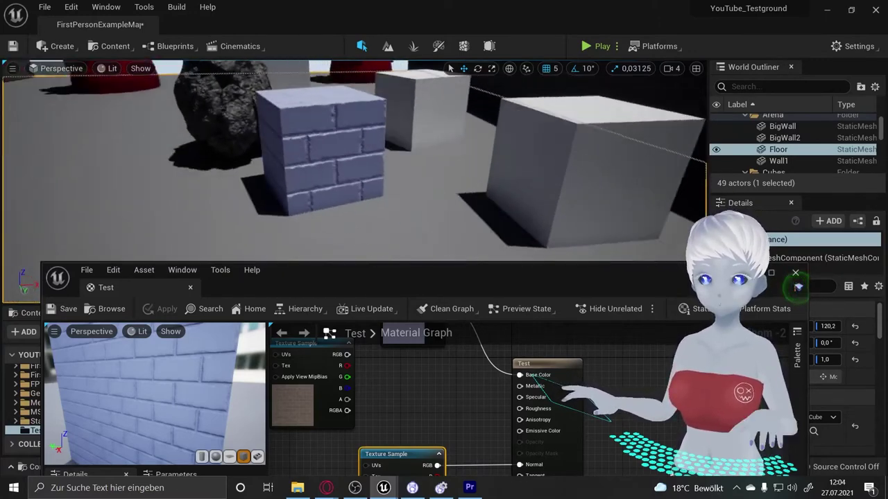
pyautogui.moveTo(405, 199); pyautogui.dragTo(406, 199, button='right')
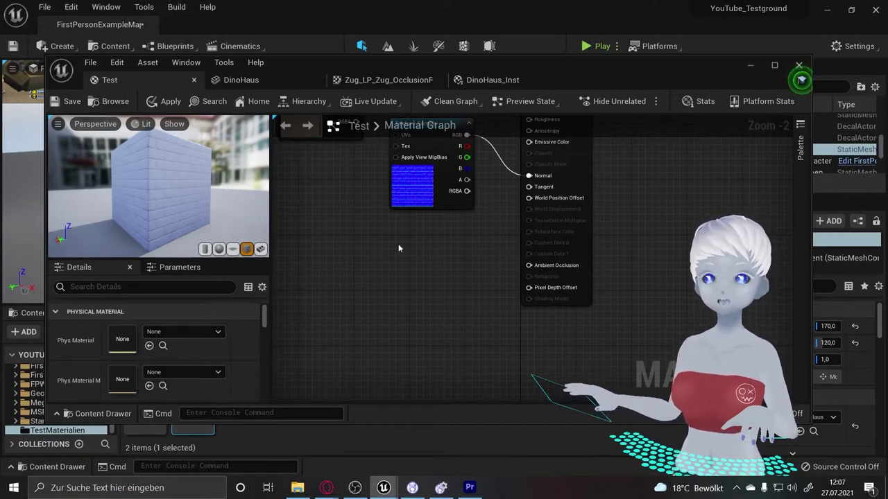
pyautogui.moveTo(158, 186); pyautogui.dragTo(158, 186)
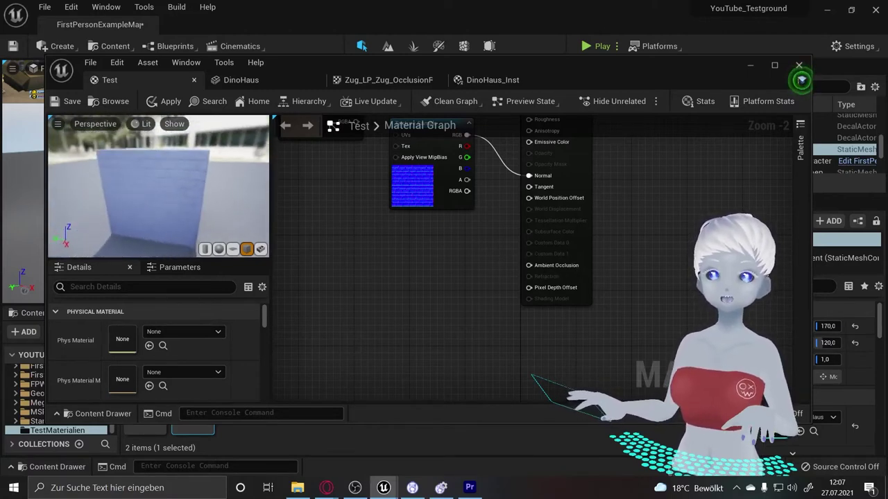
pyautogui.moveTo(219, 159); pyautogui.dragTo(219, 159)
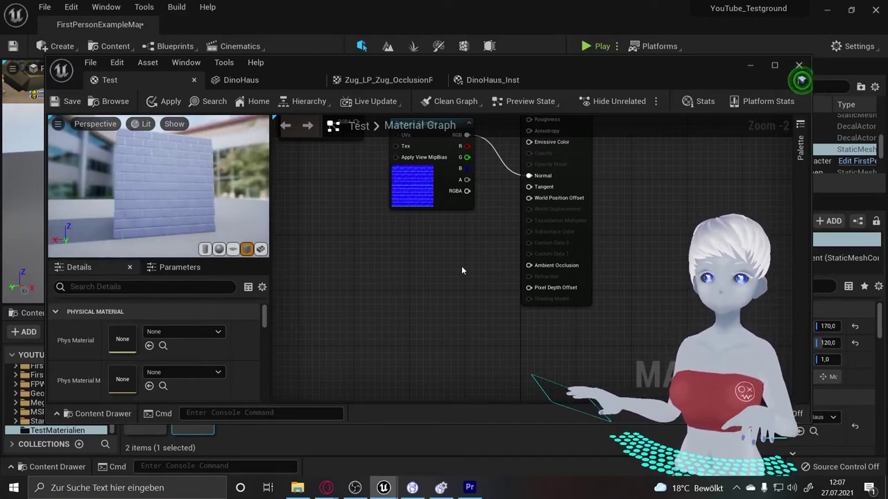
pyautogui.moveTo(257, 201)
pyautogui.mouseDown()
pyautogui.moveTo(236, 191)
pyautogui.moveTo(189, 196)
pyautogui.moveTo(186, 145)
pyautogui.mouseUp()
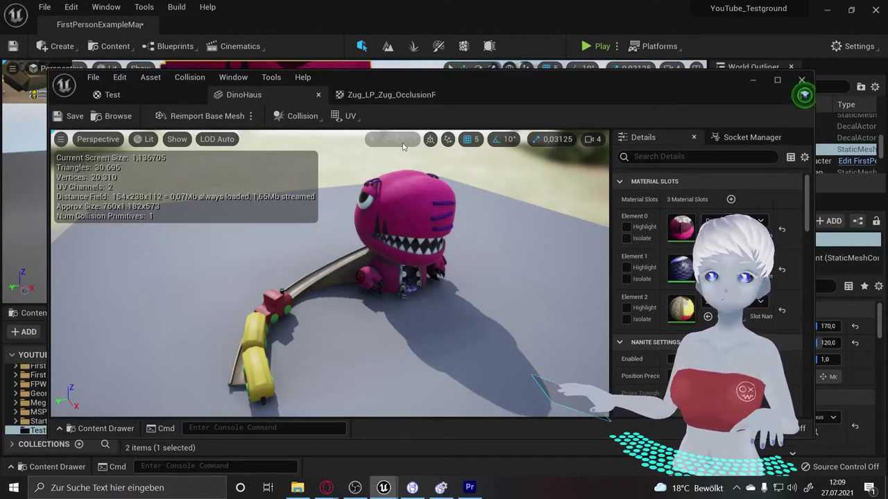
pyautogui.click(125, 97)
pyautogui.moveTo(449, 289); pyautogui.dragTo(448, 371, button='right')
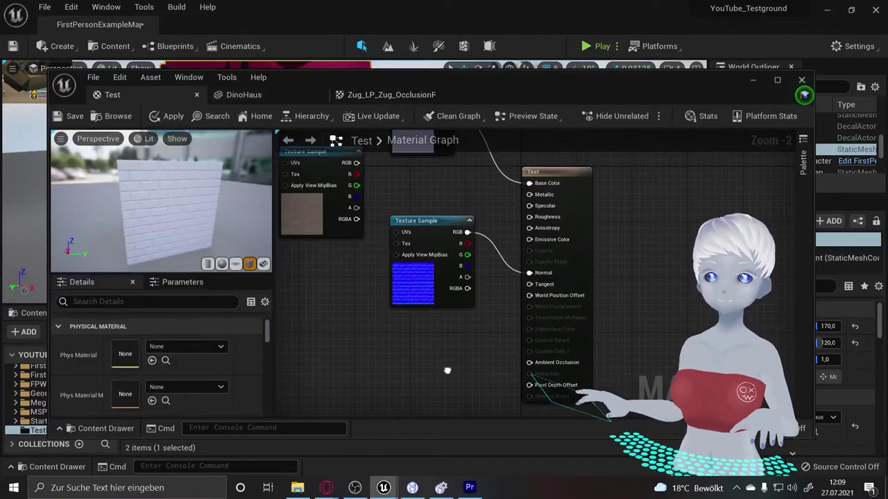
pyautogui.moveTo(127, 186); pyautogui.dragTo(127, 186, button='right')
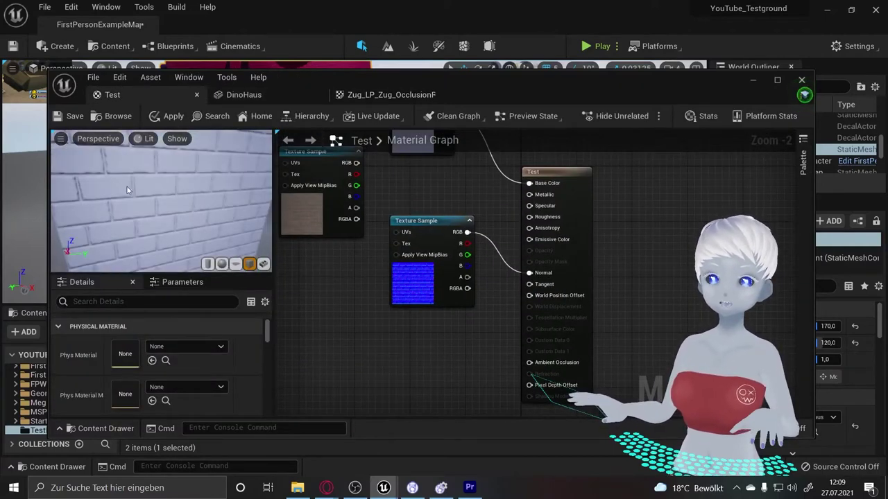
pyautogui.scroll(-1, 371, 304)
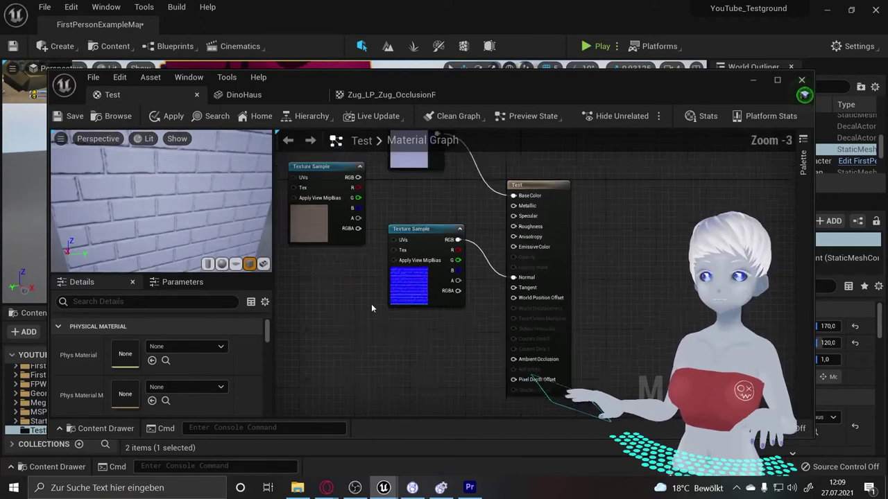
pyautogui.scroll(-1, 380, 324)
pyautogui.moveTo(389, 298); pyautogui.dragTo(401, 302, button='right')
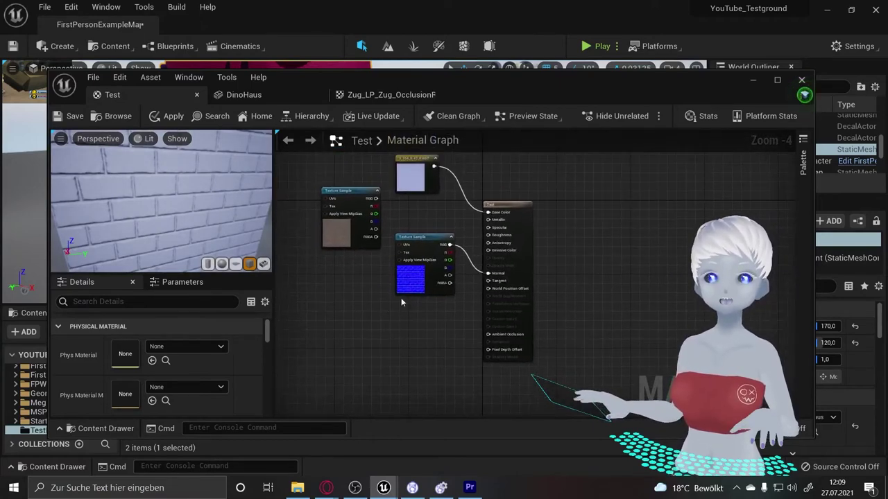
pyautogui.scroll(1, 441, 345)
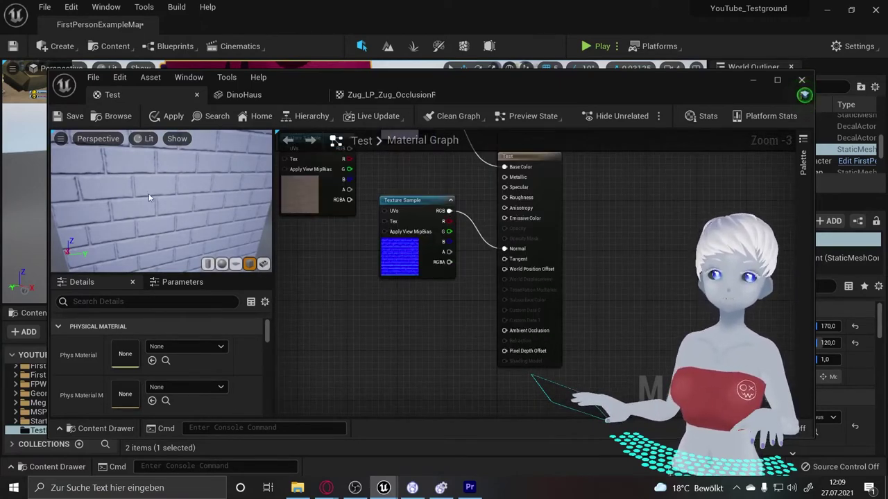
pyautogui.moveTo(151, 196); pyautogui.dragTo(151, 196, button='right')
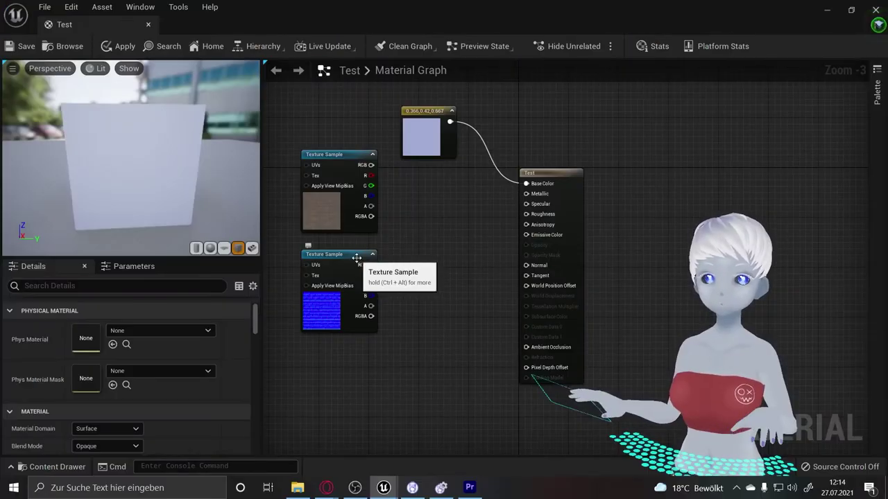
pyautogui.moveTo(363, 257); pyautogui.dragTo(397, 314)
# Delete the flat colour, wiring the brick texture to Base Color and normal map to Normal.
pyautogui.click(412, 136)
pyautogui.press('Delete')
pyautogui.moveTo(325, 155)
pyautogui.mouseDown()
pyautogui.moveTo(602, 205)
pyautogui.moveTo(526, 183)
pyautogui.mouseUp()
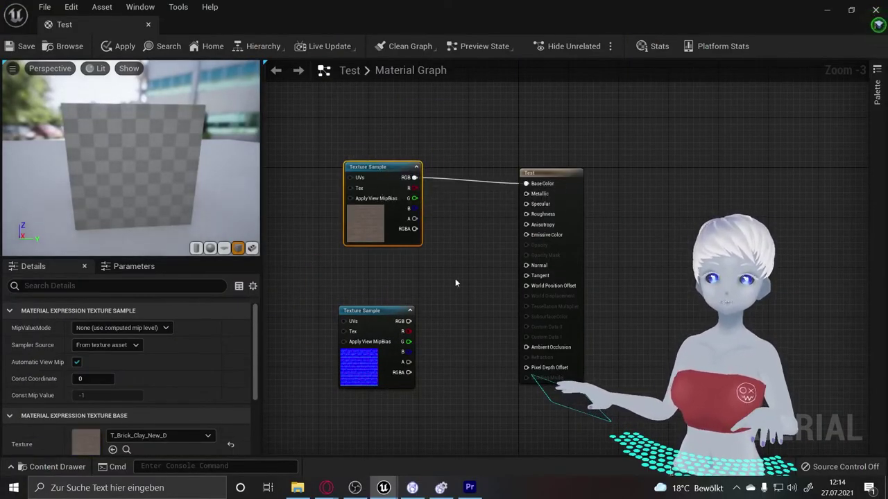
pyautogui.moveTo(409, 321)
pyautogui.mouseDown()
pyautogui.moveTo(558, 238)
pyautogui.moveTo(528, 265)
pyautogui.mouseUp()
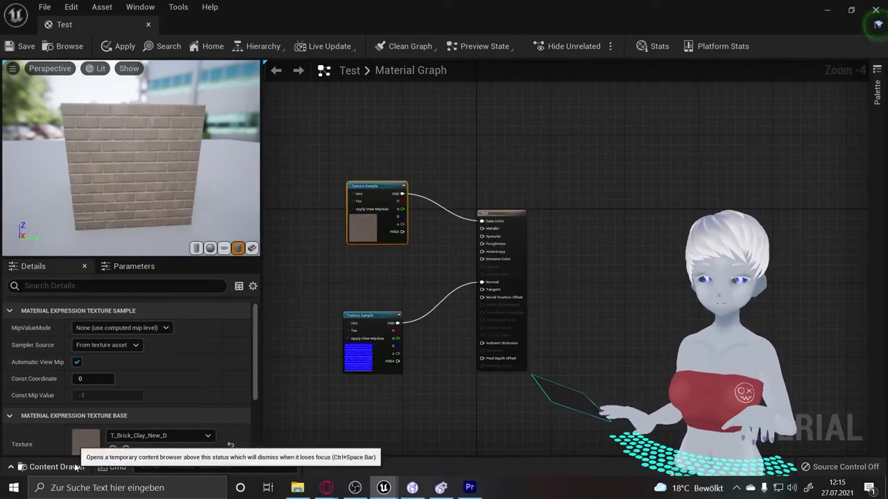
# Add T_Perlin_Noise_M from the Content Drawer and feed it into Roughness.
pyautogui.click(52, 466)
pyautogui.scroll(-1, 549, 365)
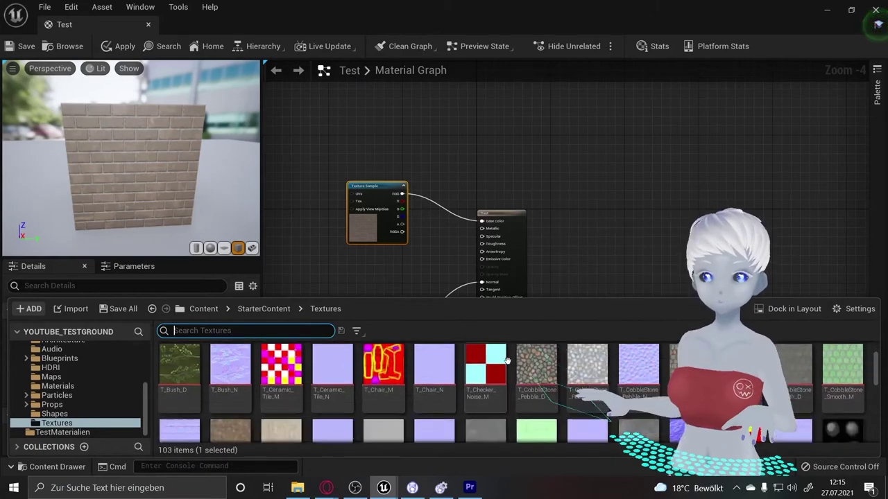
pyautogui.scroll(1, 485, 368)
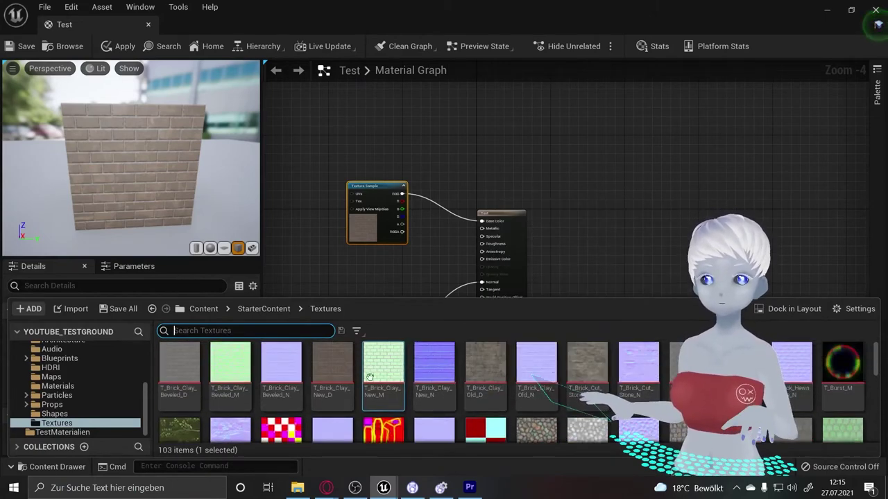
pyautogui.scroll(-2, 469, 380)
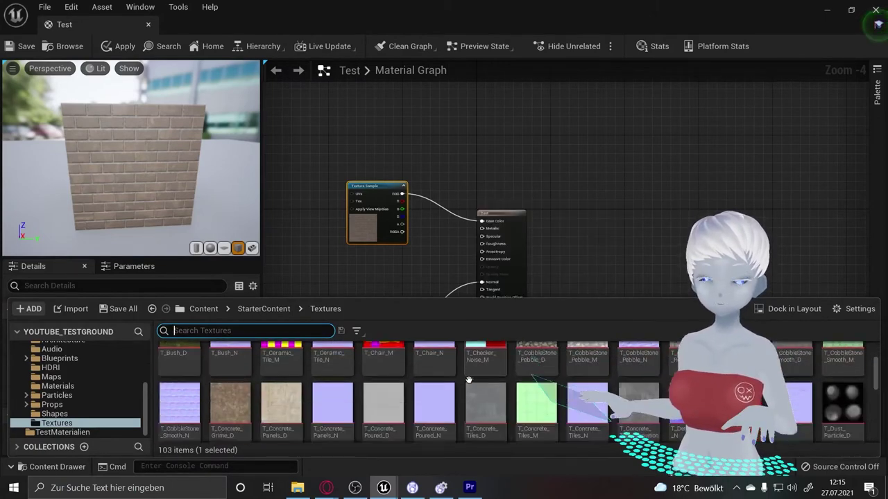
pyautogui.scroll(-1, 469, 380)
pyautogui.scroll(-2, 469, 380)
pyautogui.scroll(-2, 469, 380)
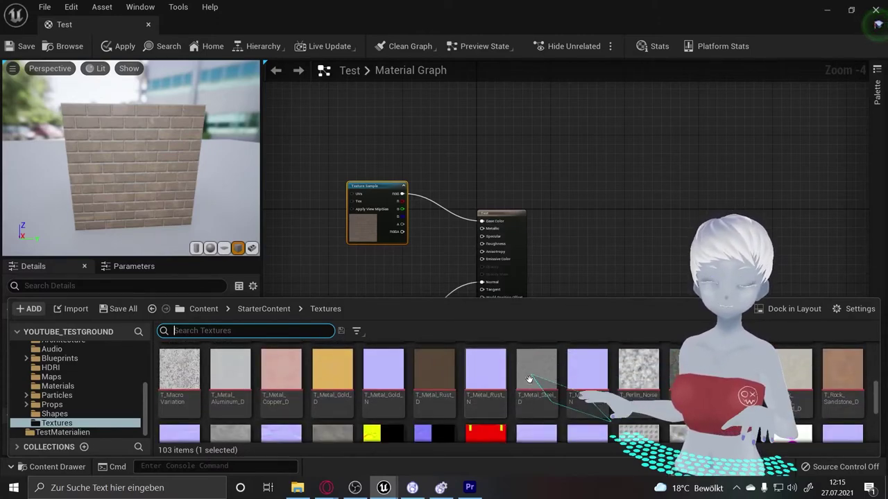
pyautogui.moveTo(638, 371)
pyautogui.mouseDown()
pyautogui.moveTo(386, 258)
pyautogui.moveTo(363, 259)
pyautogui.mouseUp()
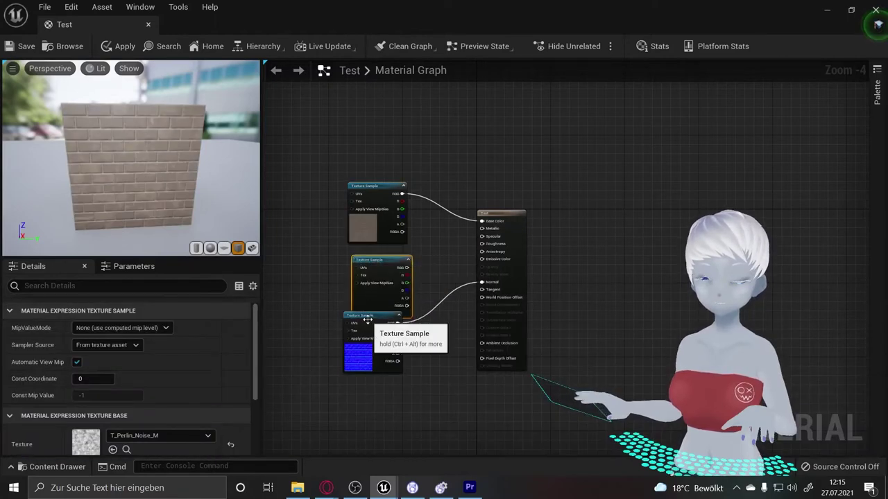
pyautogui.moveTo(367, 319); pyautogui.dragTo(372, 356)
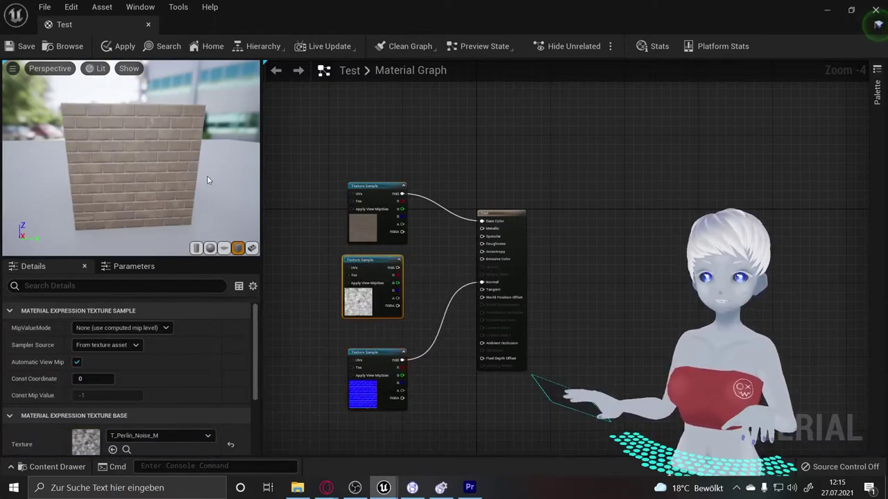
pyautogui.moveTo(398, 267); pyautogui.dragTo(483, 244)
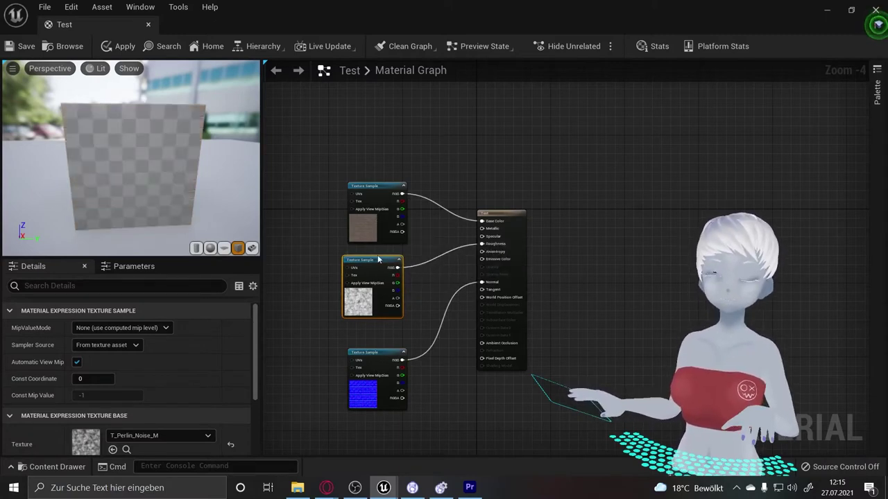
pyautogui.moveTo(129, 158)
pyautogui.mouseDown()
pyautogui.moveTo(167, 157)
pyautogui.moveTo(56, 90)
pyautogui.mouseUp()
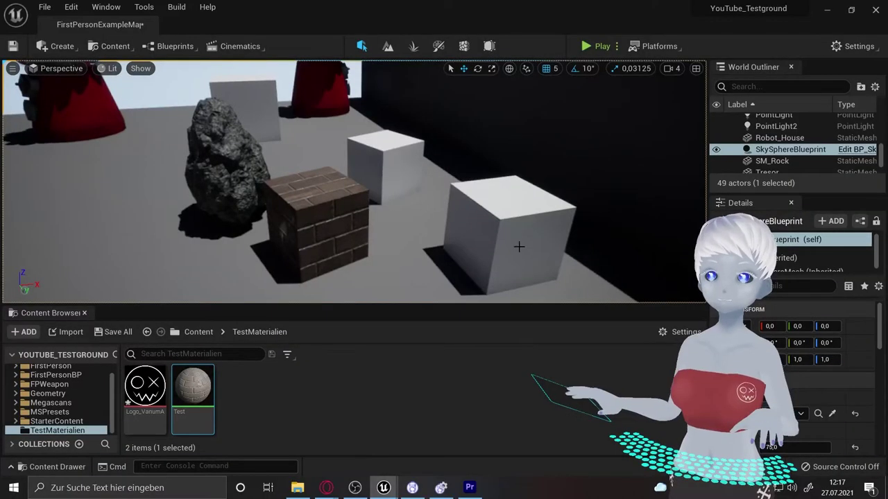
# Add a plane, move it to Y 470 and X 560, and rotate it 40°.
pyautogui.moveTo(143, 85); pyautogui.dragTo(144, 85, button='right')
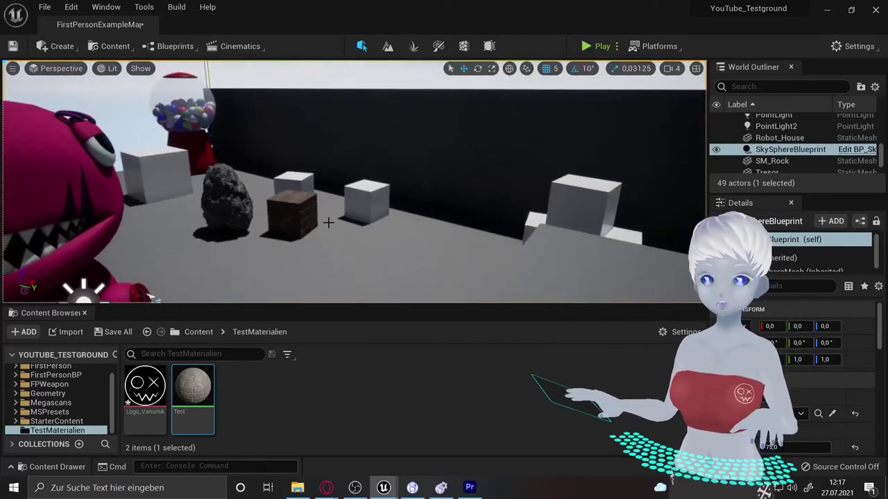
pyautogui.hotkey('ctrl', 's')
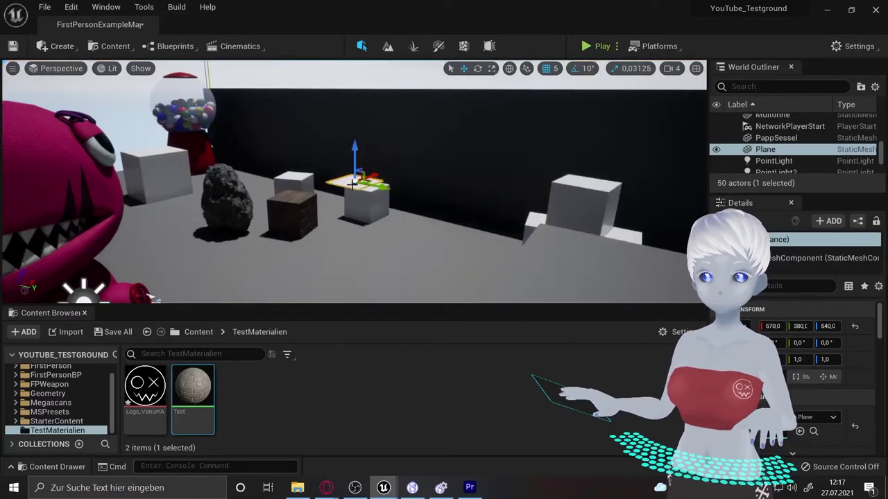
pyautogui.moveTo(383, 186)
pyautogui.mouseDown()
pyautogui.moveTo(418, 205)
pyautogui.moveTo(357, 200)
pyautogui.mouseUp()
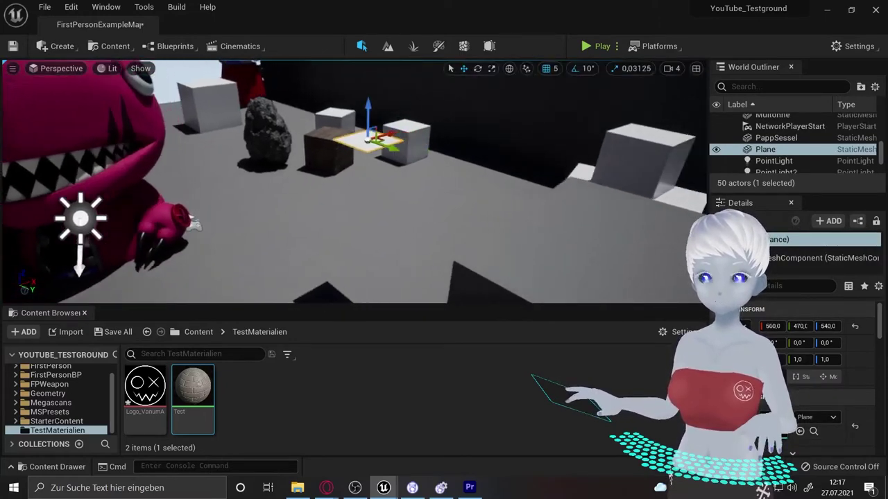
pyautogui.moveTo(356, 199)
pyautogui.mouseDown(button='right')
pyautogui.moveTo(284, 263)
pyautogui.moveTo(326, 208)
pyautogui.mouseUp(button='right')
pyautogui.press('e')
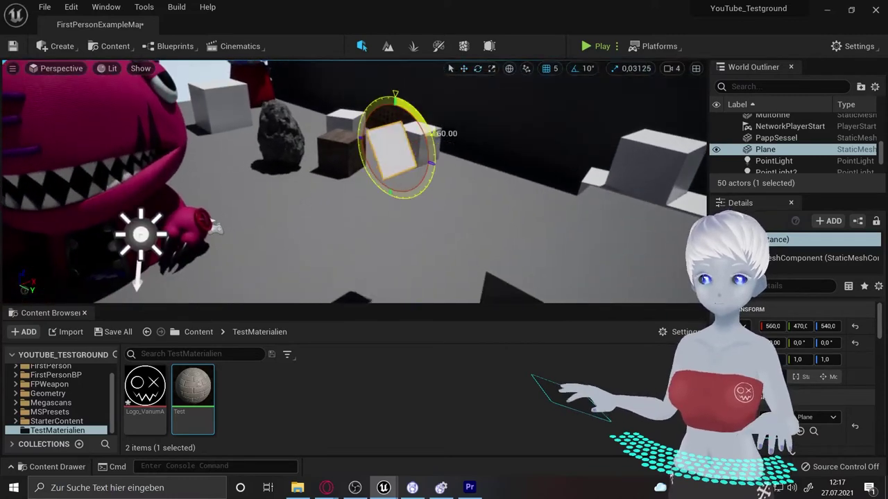
pyautogui.moveTo(416, 167)
pyautogui.mouseDown()
pyautogui.moveTo(444, 154)
pyautogui.moveTo(278, 142)
pyautogui.moveTo(525, 149)
pyautogui.mouseUp()
# Apply the Test material to the left plane and face the white planes.
pyautogui.moveTo(192, 389); pyautogui.dragTo(252, 151)
pyautogui.moveTo(253, 152)
pyautogui.mouseDown(button='right')
pyautogui.moveTo(372, 150)
pyautogui.moveTo(388, 174)
pyautogui.mouseUp(button='right')
pyautogui.click(372, 150)
pyautogui.press('Escape')
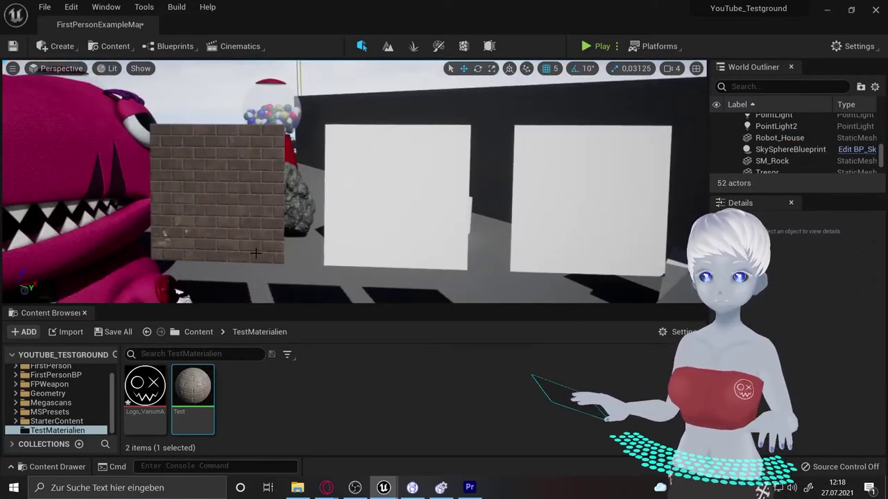
pyautogui.moveTo(255, 253)
pyautogui.mouseDown(button='right')
pyautogui.moveTo(139, 250)
pyautogui.moveTo(139, 263)
pyautogui.mouseUp(button='right')
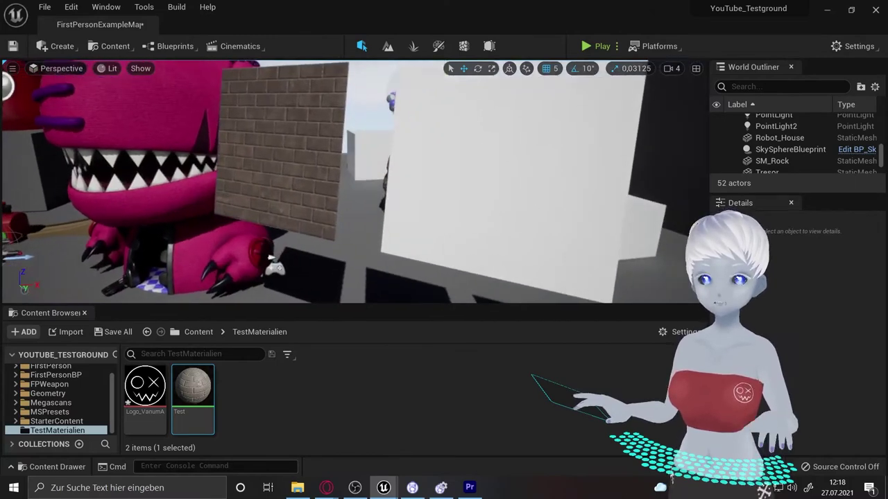
pyautogui.moveTo(274, 264); pyautogui.dragTo(170, 262, button='right')
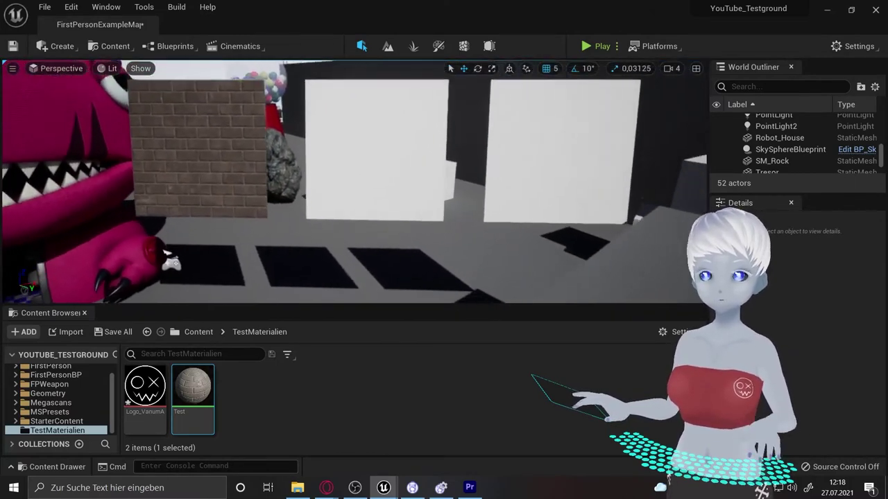
pyautogui.moveTo(170, 263)
pyautogui.mouseDown(button='right')
pyautogui.moveTo(170, 294)
pyautogui.moveTo(368, 252)
pyautogui.mouseUp(button='right')
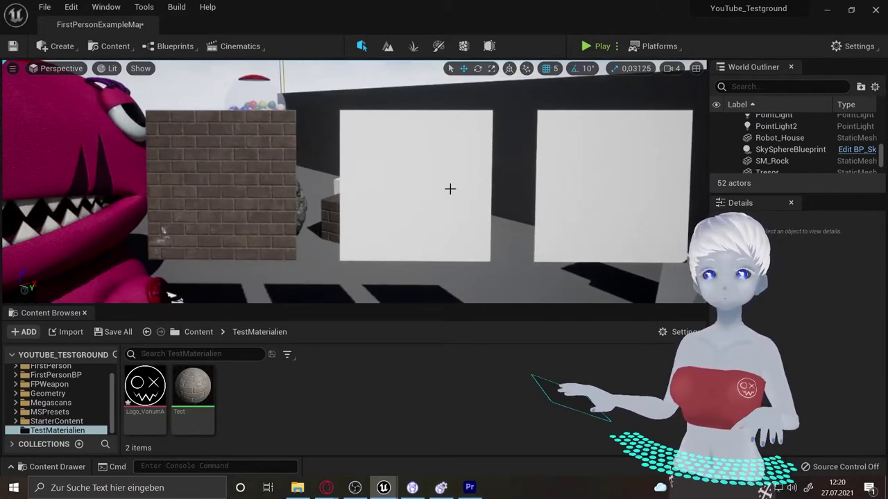
pyautogui.moveTo(450, 189); pyautogui.dragTo(458, 189, button='right')
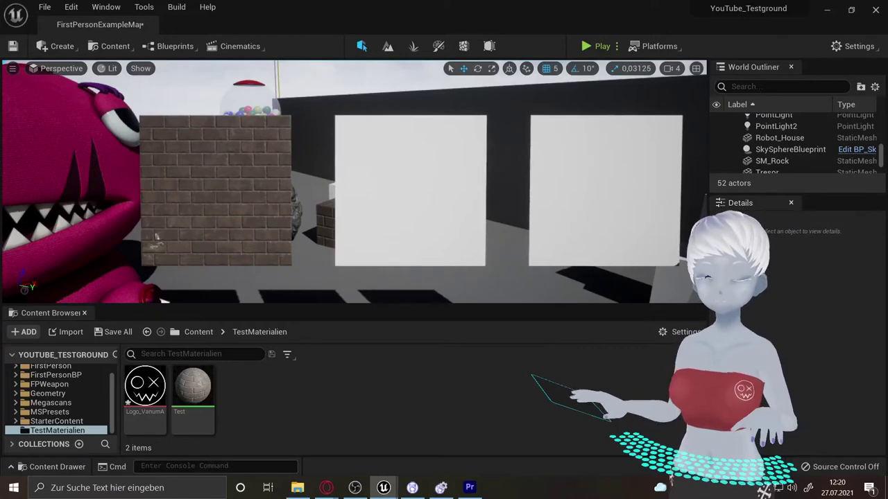
# Create a material named maske in TestMaterialien, drop it on the middle white plane, and open it.
pyautogui.rightClick(263, 392)
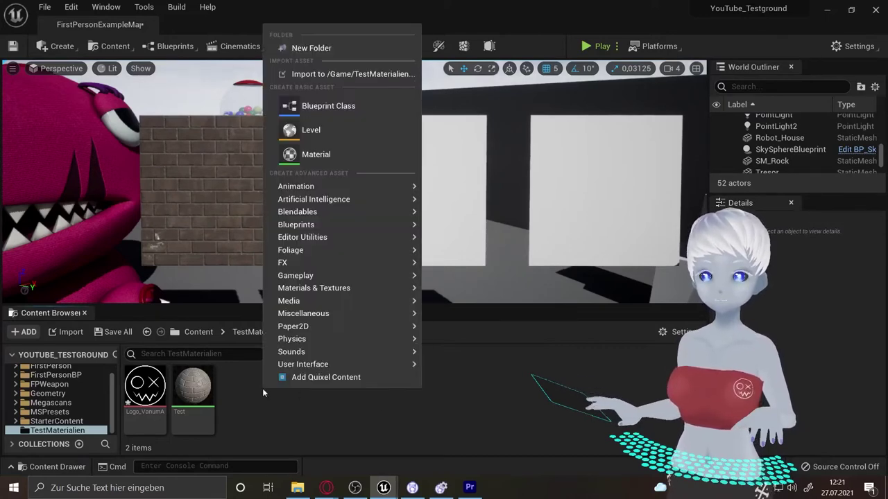
pyautogui.click(344, 155)
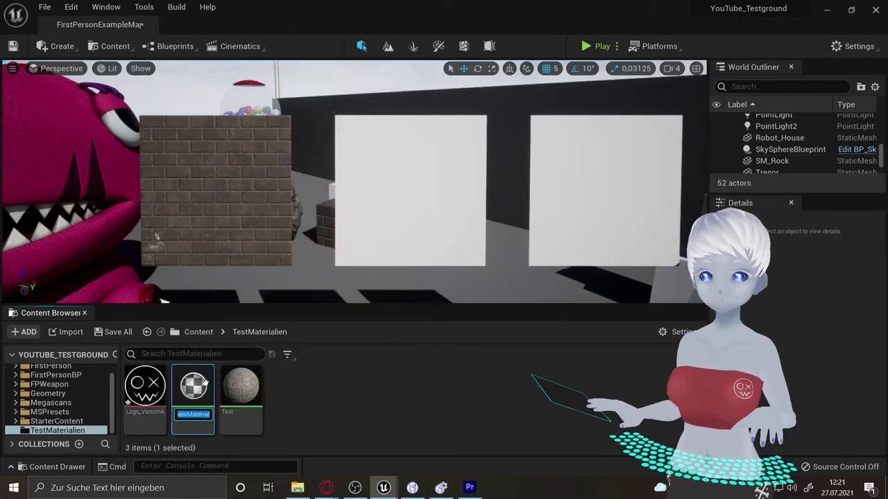
pyautogui.write('maske')
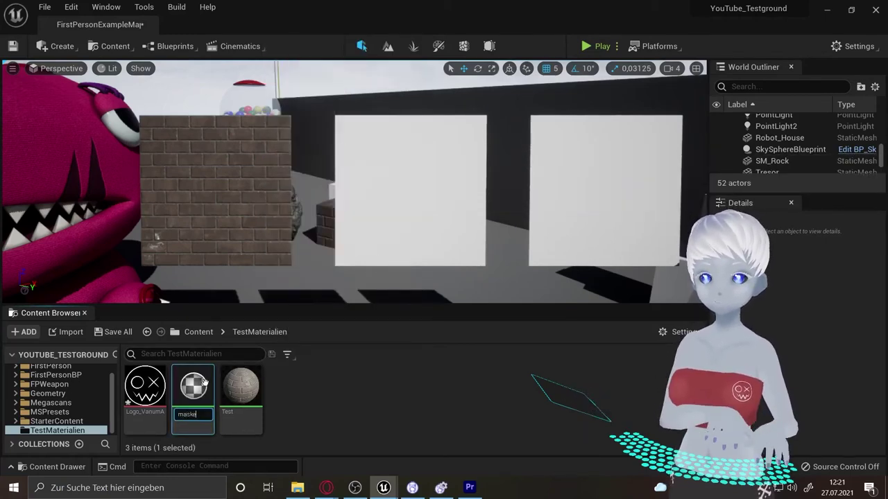
pyautogui.press('Return')
pyautogui.moveTo(448, 147); pyautogui.dragTo(424, 160)
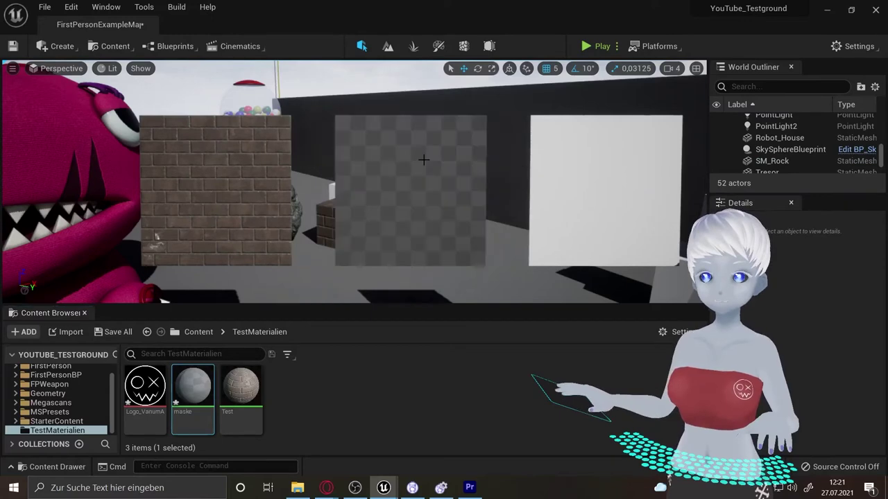
pyautogui.doubleClick(193, 386)
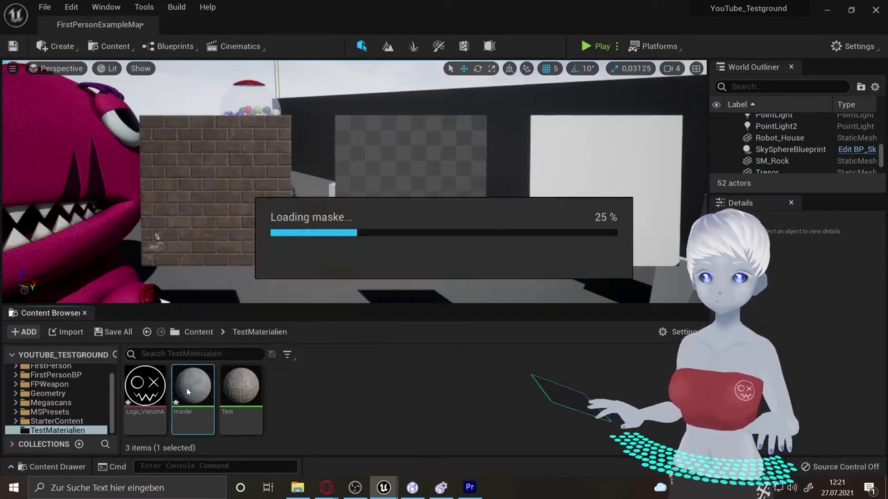
# Wire a Constant3Vector set to purple (0.384, 0.152, 0.892) into maske's Base Color.
pyautogui.moveTo(380, 229); pyautogui.dragTo(396, 268, button='right')
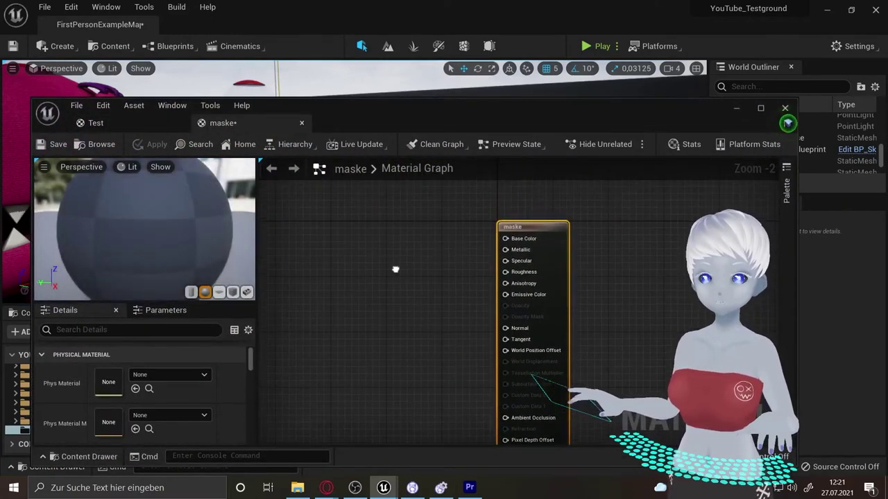
pyautogui.click(426, 207)
pyautogui.moveTo(451, 229)
pyautogui.mouseDown()
pyautogui.moveTo(415, 221)
pyautogui.moveTo(499, 246)
pyautogui.moveTo(505, 239)
pyautogui.mouseUp()
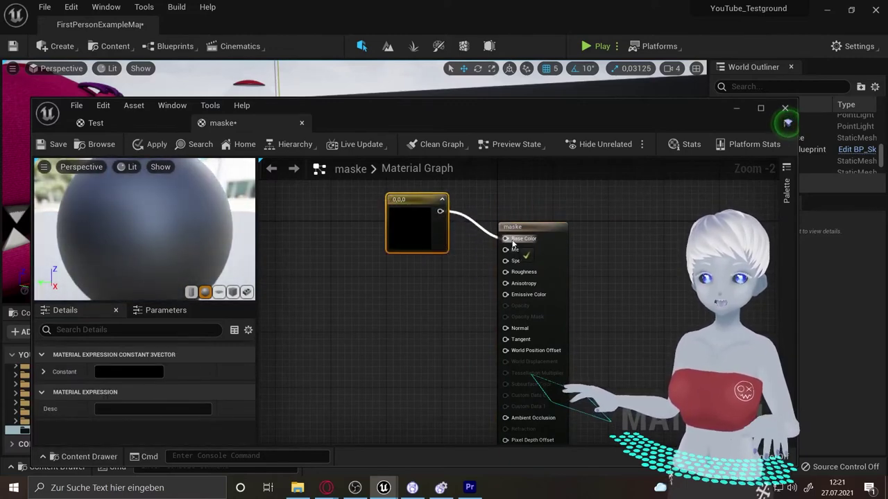
pyautogui.doubleClick(408, 233)
pyautogui.click(455, 234)
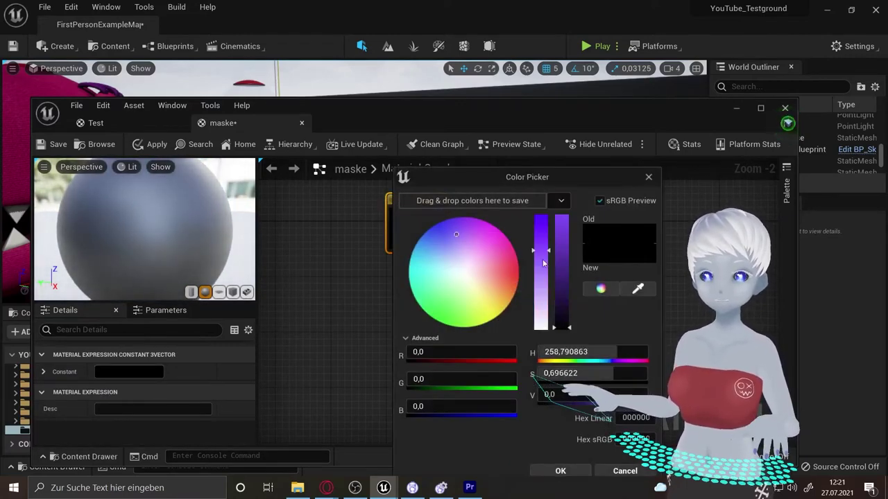
pyautogui.click(561, 229)
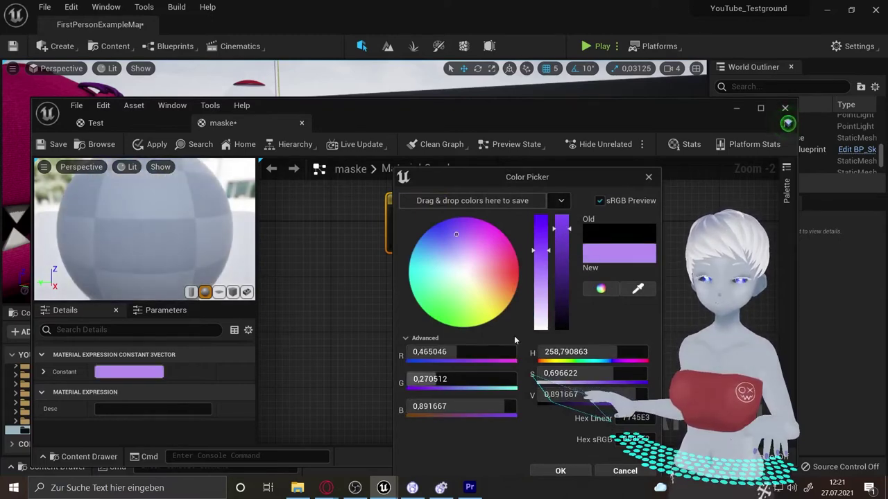
pyautogui.moveTo(540, 250); pyautogui.dragTo(540, 236)
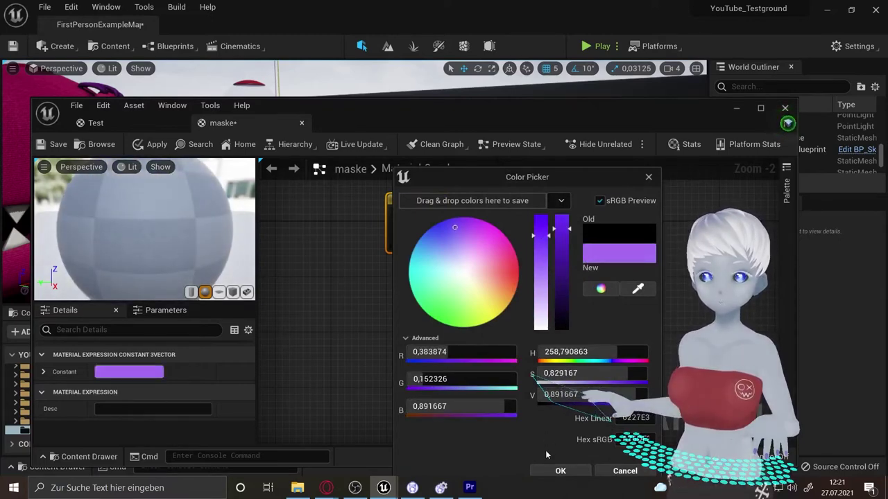
pyautogui.click(548, 470)
pyautogui.moveTo(460, 310); pyautogui.dragTo(432, 298, button='right')
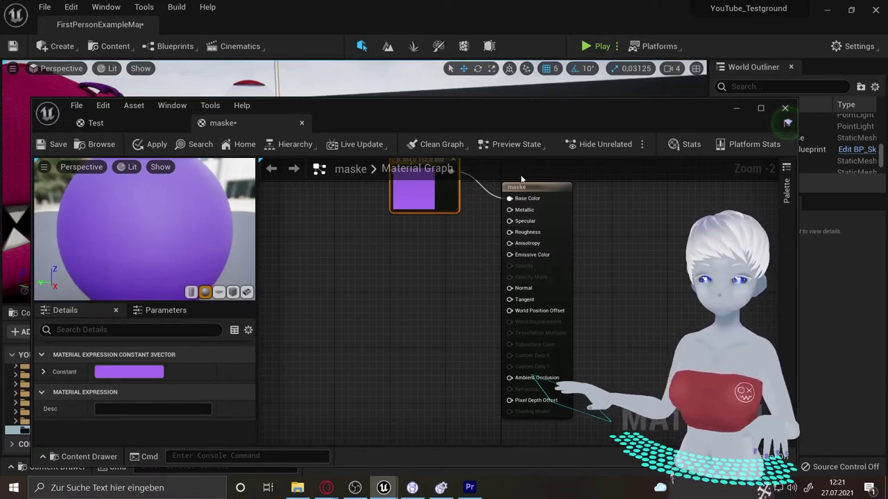
# Set maske's Blend Mode to Masked and preview it on the plane mesh.
pyautogui.click(525, 197)
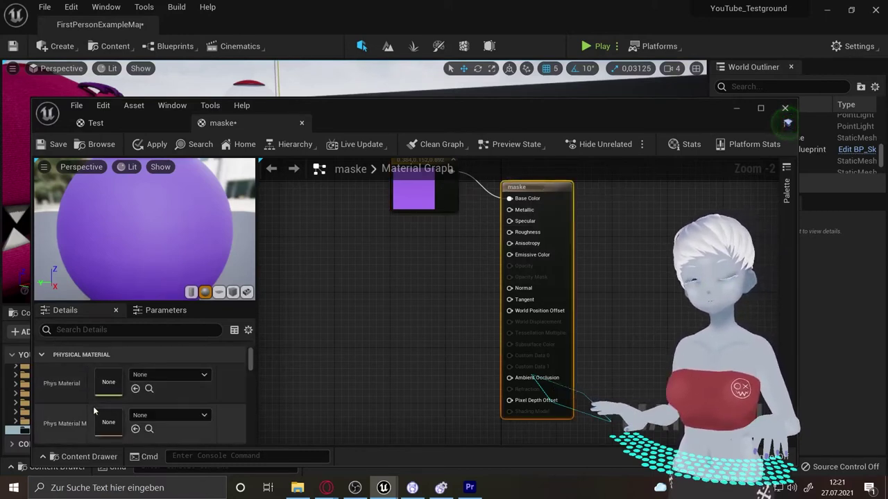
pyautogui.scroll(-2, 93, 407)
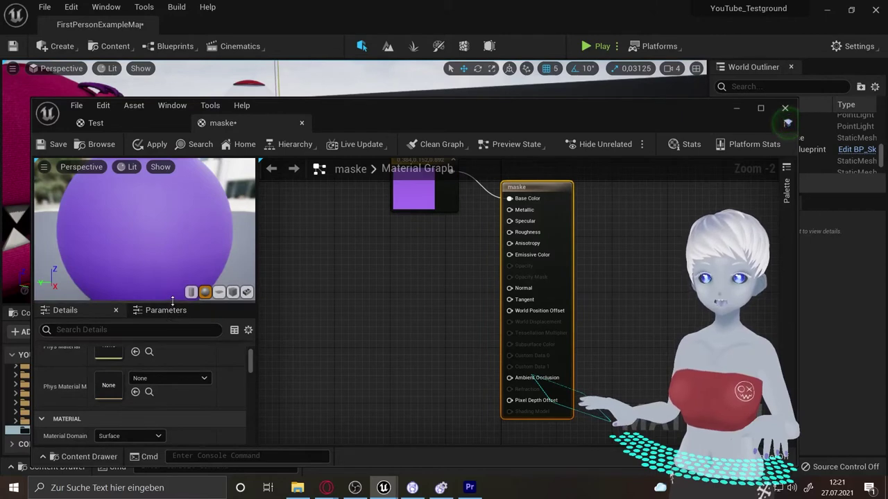
pyautogui.moveTo(167, 303); pyautogui.dragTo(170, 223)
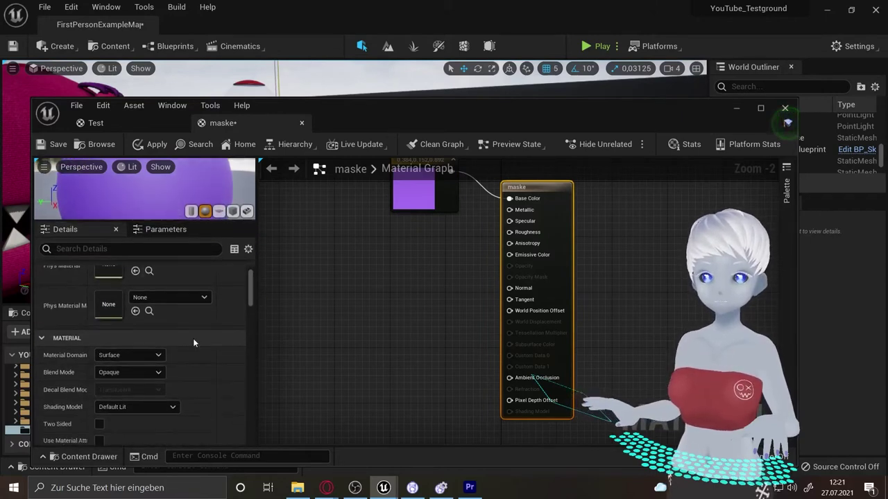
pyautogui.scroll(-2, 193, 339)
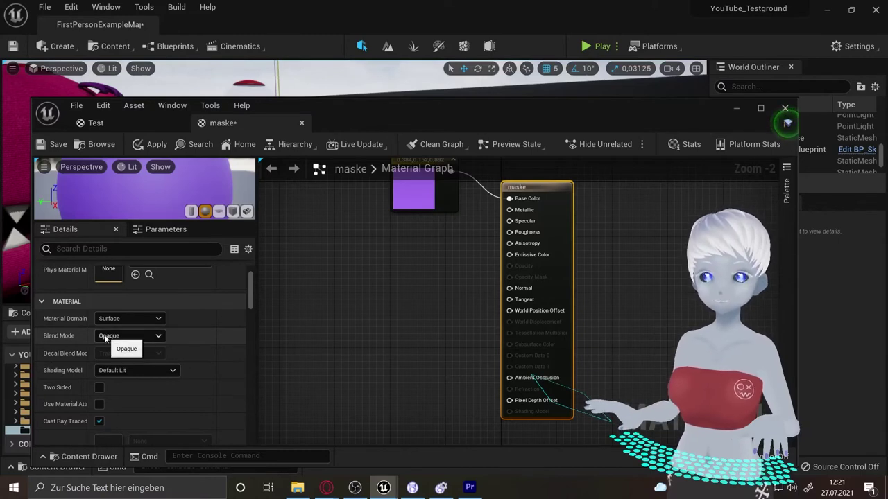
pyautogui.click(158, 337)
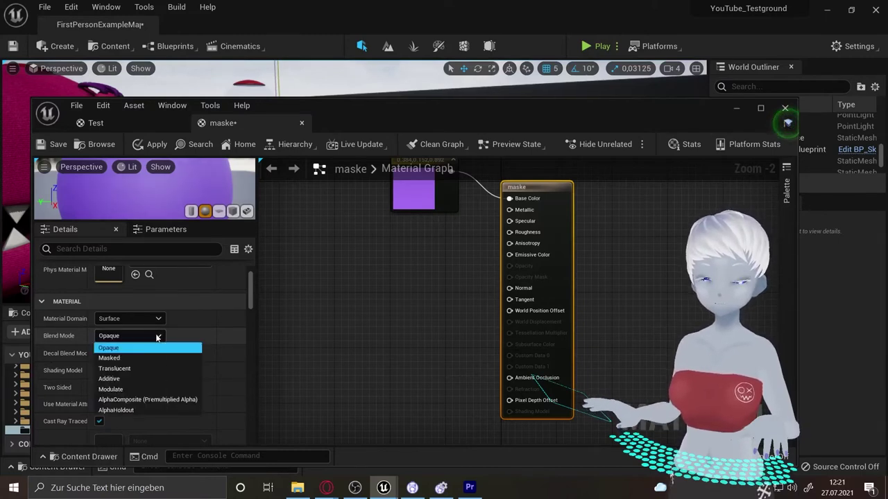
pyautogui.click(112, 358)
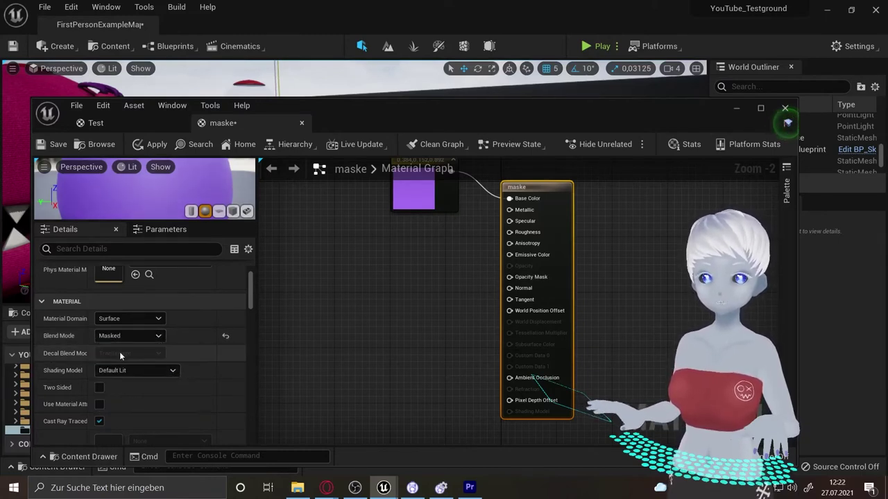
pyautogui.click(219, 211)
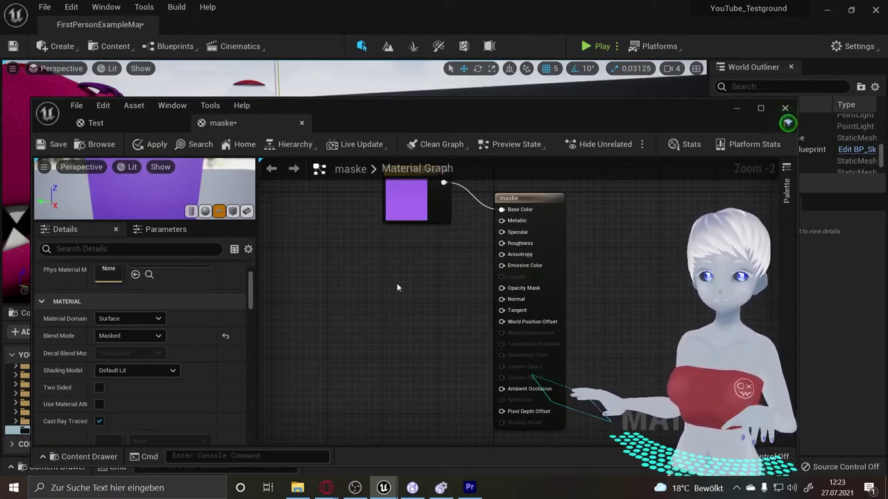
# Add the Logo_VanumA texture and wire it into maske's Opacity Mask, tidying the nodes.
pyautogui.hotkey('ctrl', 'space')
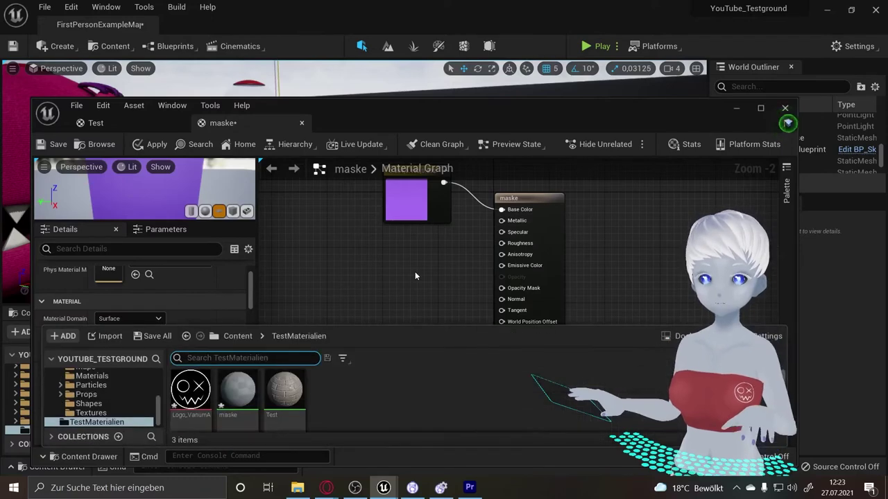
pyautogui.moveTo(190, 392); pyautogui.dragTo(359, 269)
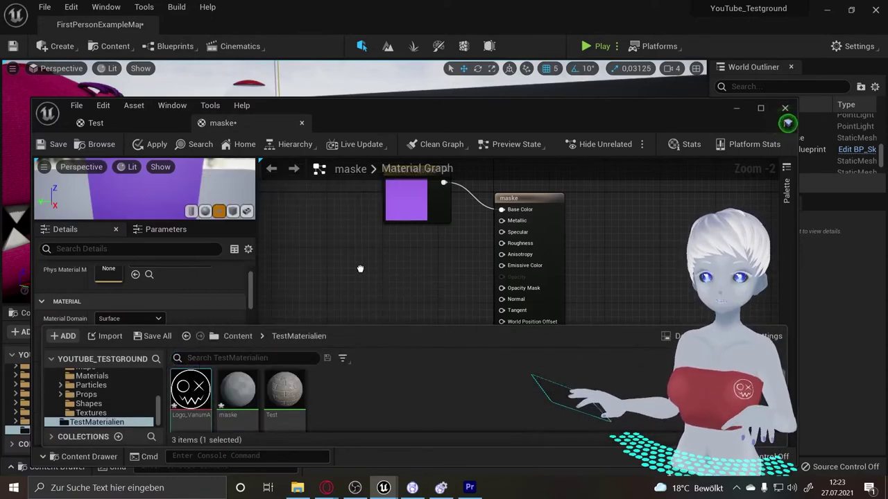
pyautogui.moveTo(438, 286); pyautogui.dragTo(513, 293)
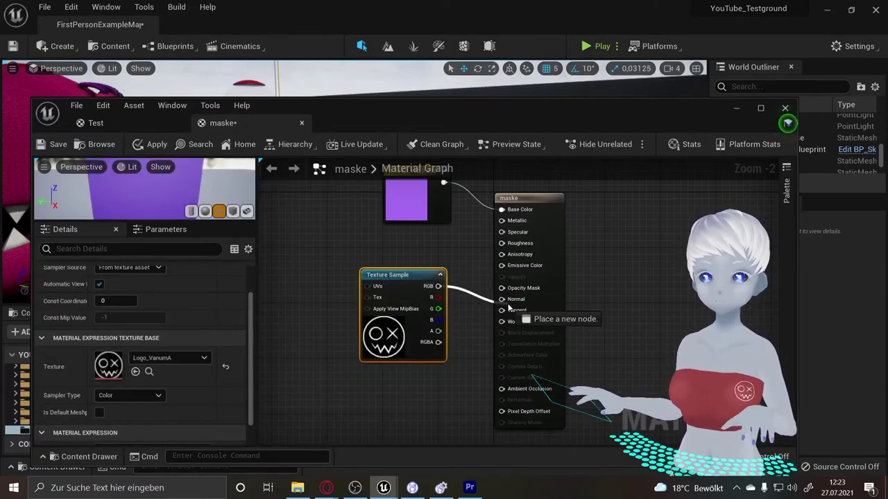
pyautogui.moveTo(388, 275); pyautogui.dragTo(350, 254)
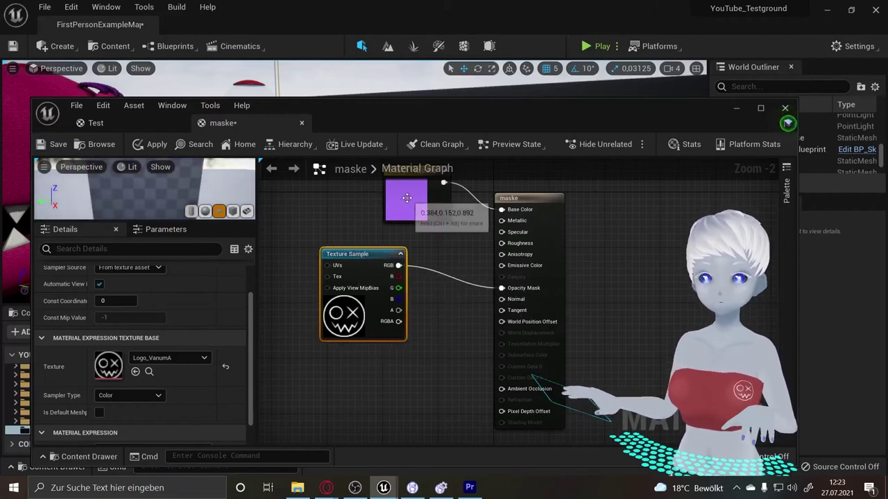
pyautogui.moveTo(408, 210); pyautogui.dragTo(330, 210)
pyautogui.moveTo(377, 278); pyautogui.dragTo(364, 280, button='right')
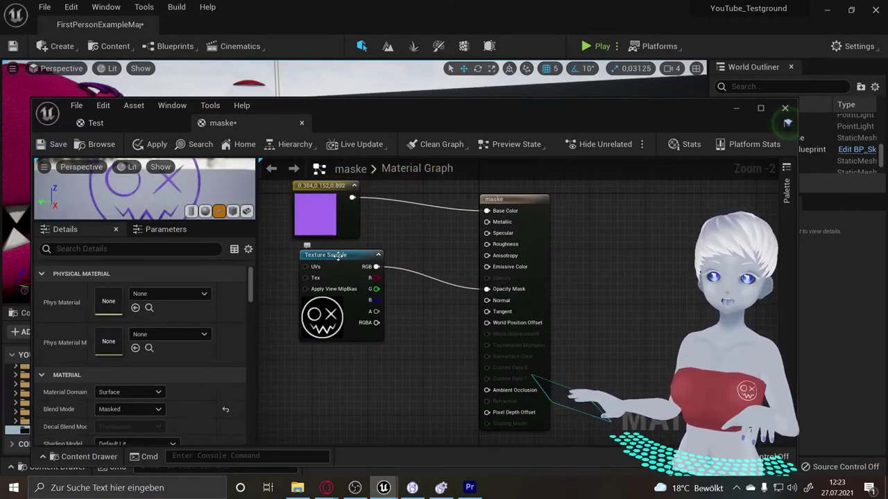
pyautogui.moveTo(343, 254); pyautogui.dragTo(336, 251)
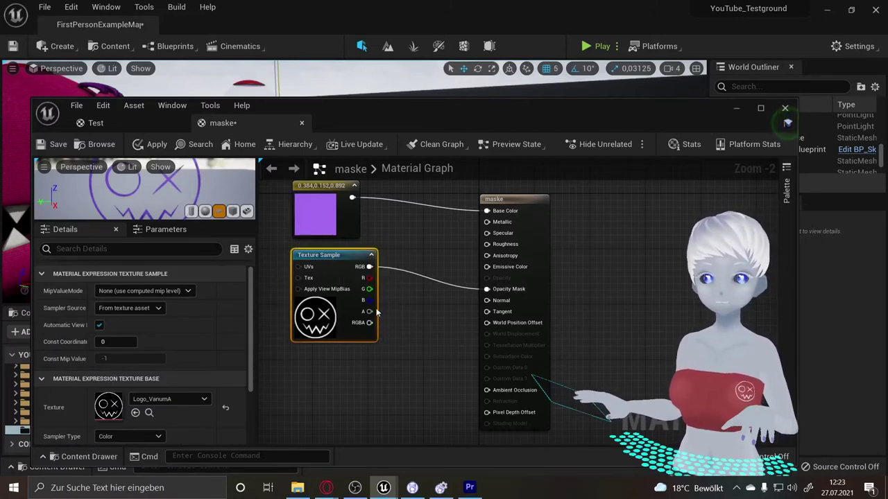
pyautogui.moveTo(376, 313); pyautogui.dragTo(447, 321)
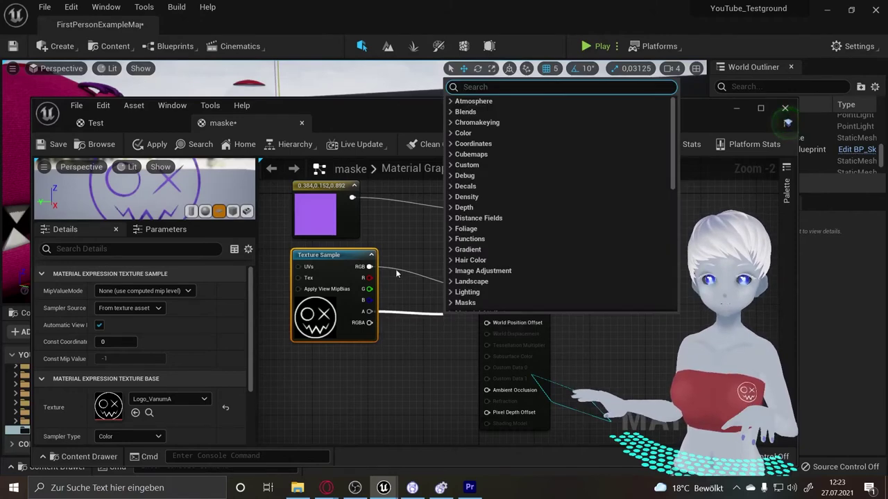
pyautogui.click(394, 227)
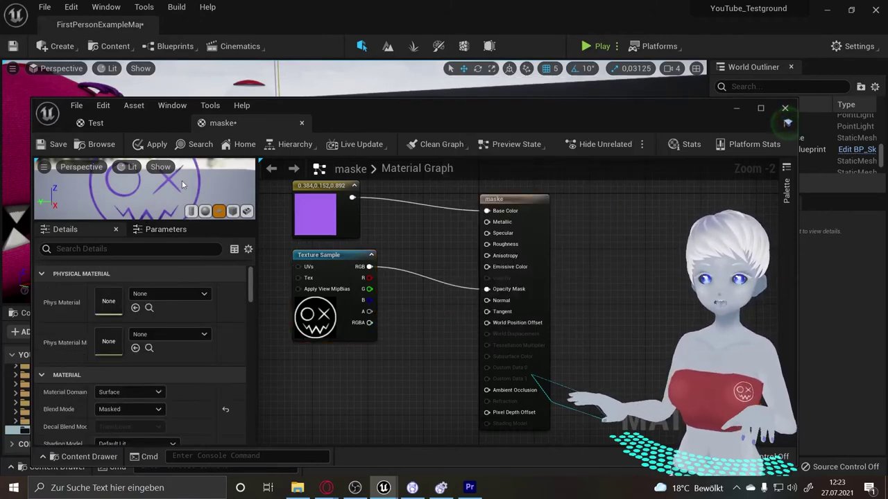
pyautogui.scroll(-1, 323, 261)
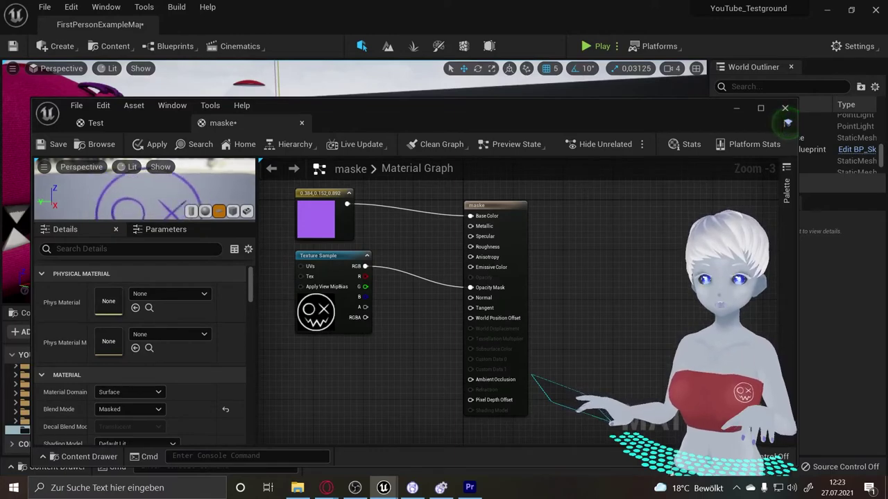
# Inspect the purple logo cutout in the level, then maximize the Material Editor.
pyautogui.moveTo(326, 255); pyautogui.dragTo(336, 348)
pyautogui.moveTo(425, 110); pyautogui.dragTo(431, 302)
pyautogui.moveTo(378, 145); pyautogui.dragTo(398, 118)
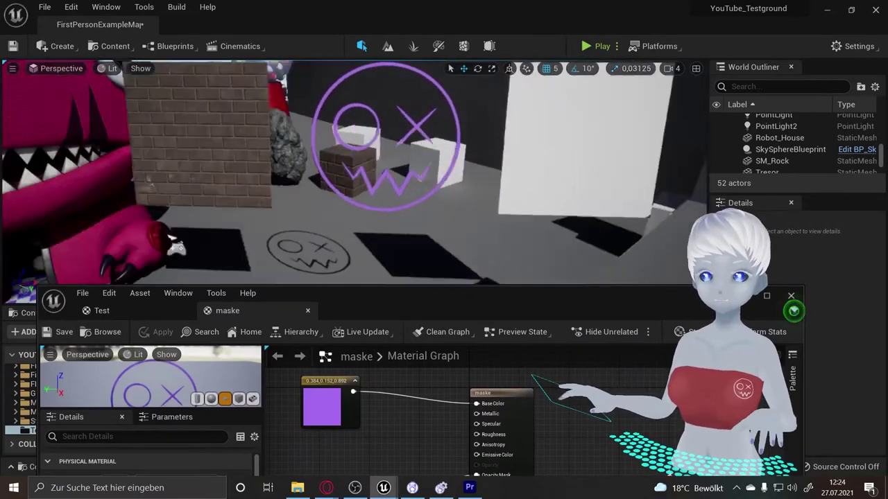
pyautogui.moveTo(398, 118); pyautogui.dragTo(402, 125)
pyautogui.doubleClick(430, 294)
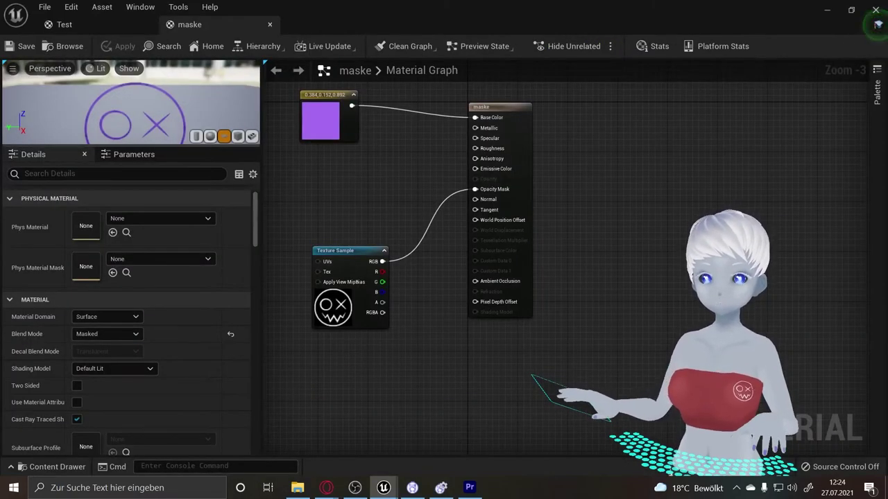
pyautogui.moveTo(154, 128)
pyautogui.mouseDown()
pyautogui.moveTo(138, 125)
pyautogui.moveTo(159, 123)
pyautogui.mouseUp()
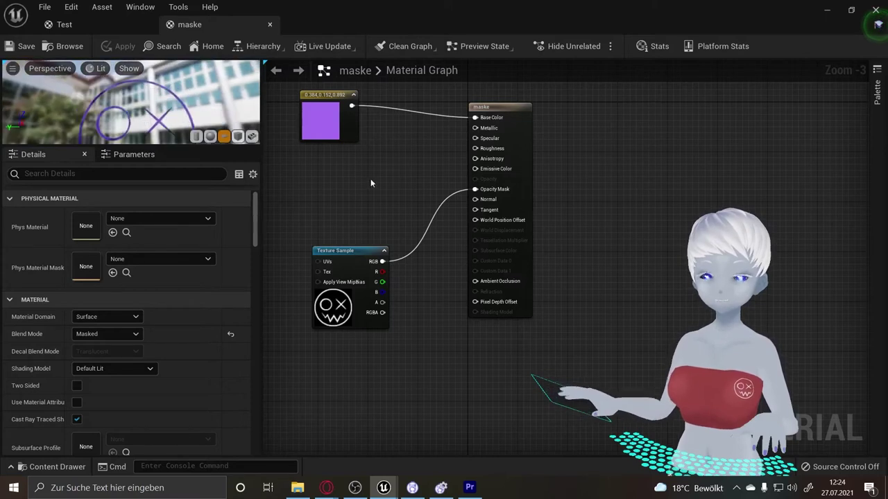
# Add a Constant with value 1.0 and wire it into maske's Metallic input.
pyautogui.rightClick(346, 182)
pyautogui.click(436, 149)
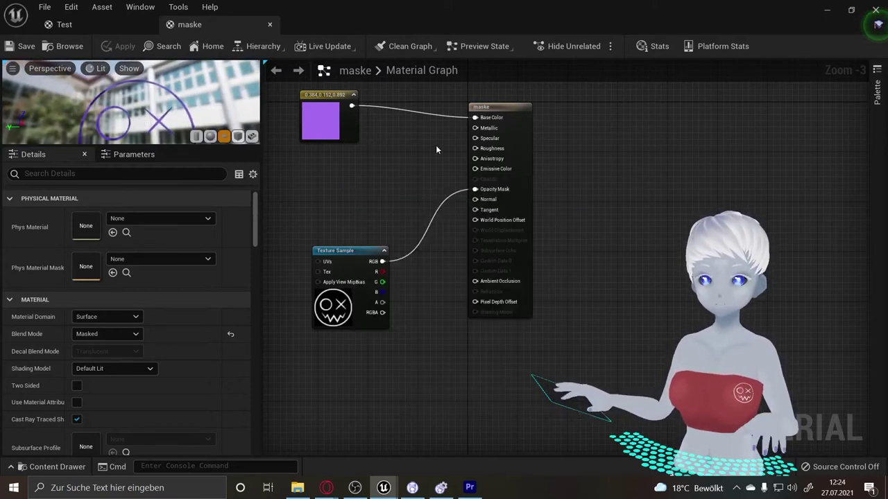
pyautogui.click(436, 149)
pyautogui.moveTo(461, 165)
pyautogui.mouseDown()
pyautogui.moveTo(413, 167)
pyautogui.moveTo(475, 128)
pyautogui.mouseUp()
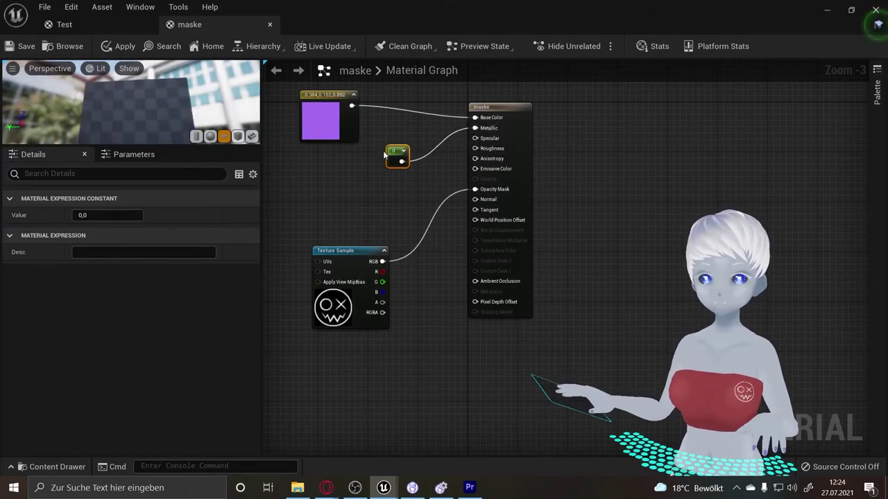
pyautogui.click(387, 148)
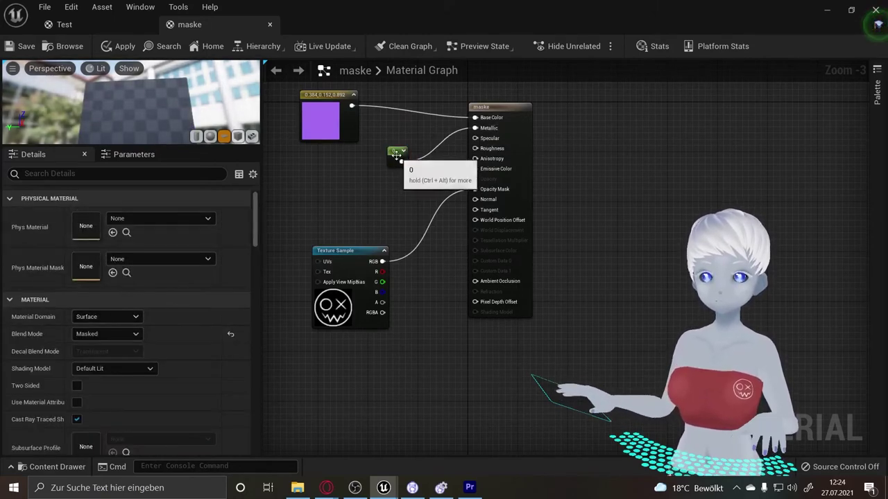
pyautogui.click(396, 154)
pyautogui.click(105, 216)
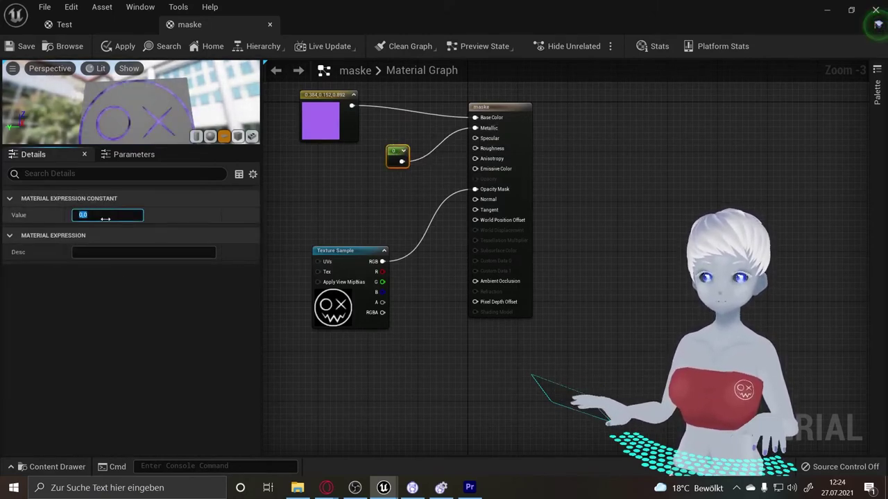
pyautogui.write('1')
pyautogui.press('Return')
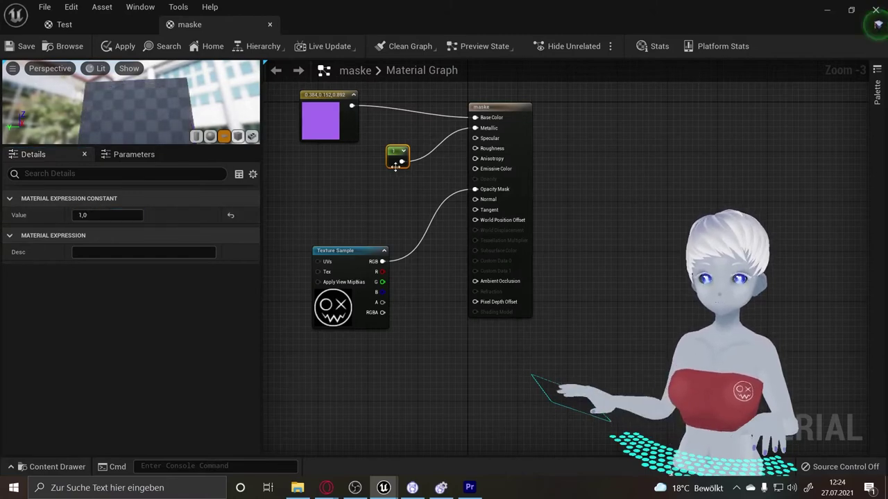
pyautogui.click(385, 183)
# Bring the T_Water_M texture into the graph and wire its RGB into Roughness.
pyautogui.click(11, 469)
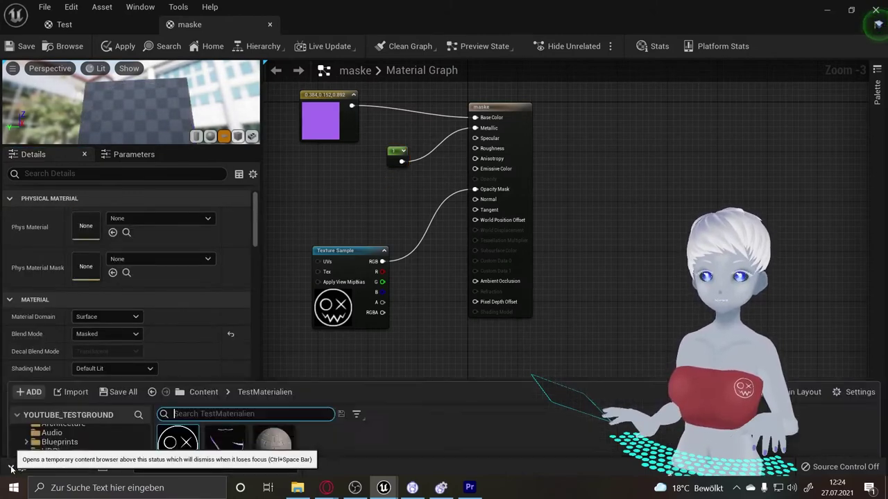
pyautogui.click(63, 423)
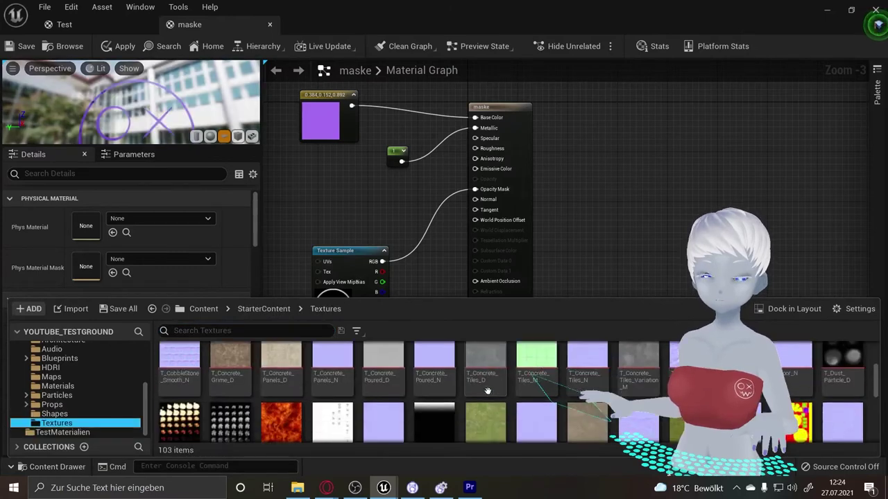
pyautogui.scroll(-5, 486, 392)
pyautogui.scroll(-2, 488, 392)
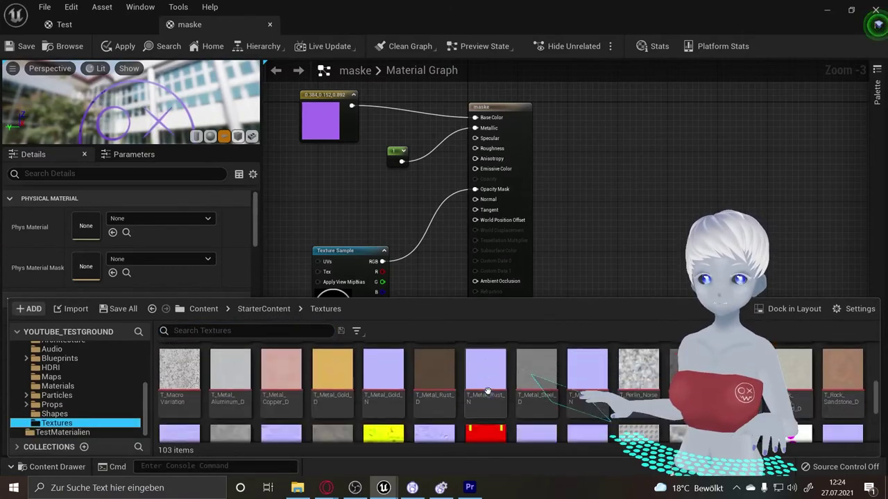
pyautogui.scroll(-2, 488, 392)
pyautogui.scroll(-2, 487, 392)
pyautogui.scroll(-1, 488, 392)
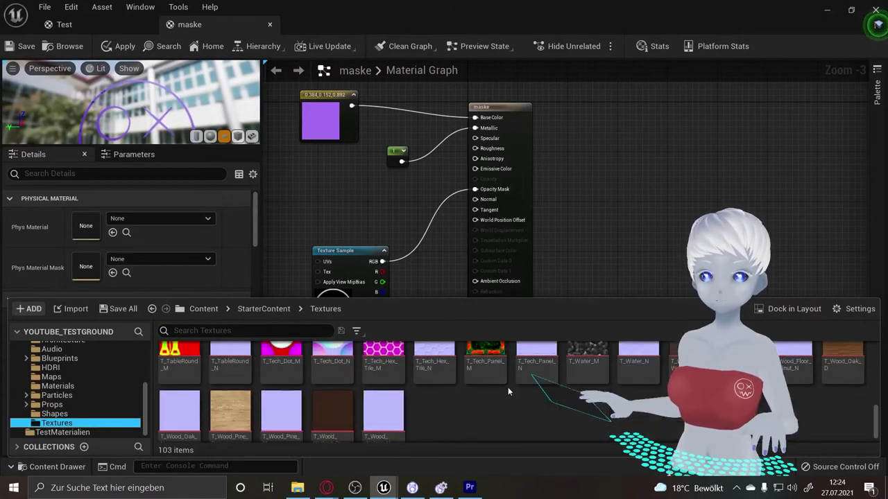
pyautogui.click(583, 350)
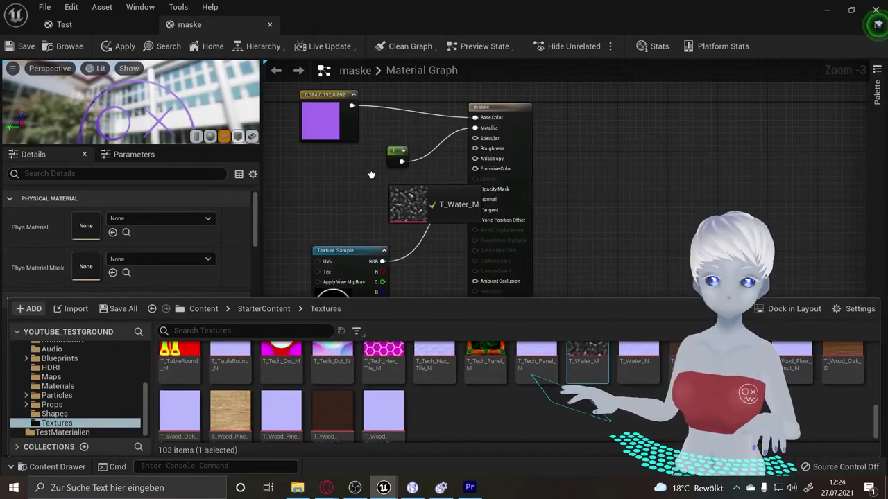
pyautogui.moveTo(579, 338); pyautogui.dragTo(326, 187)
pyautogui.moveTo(390, 196)
pyautogui.mouseDown()
pyautogui.moveTo(445, 178)
pyautogui.moveTo(475, 189)
pyautogui.mouseUp()
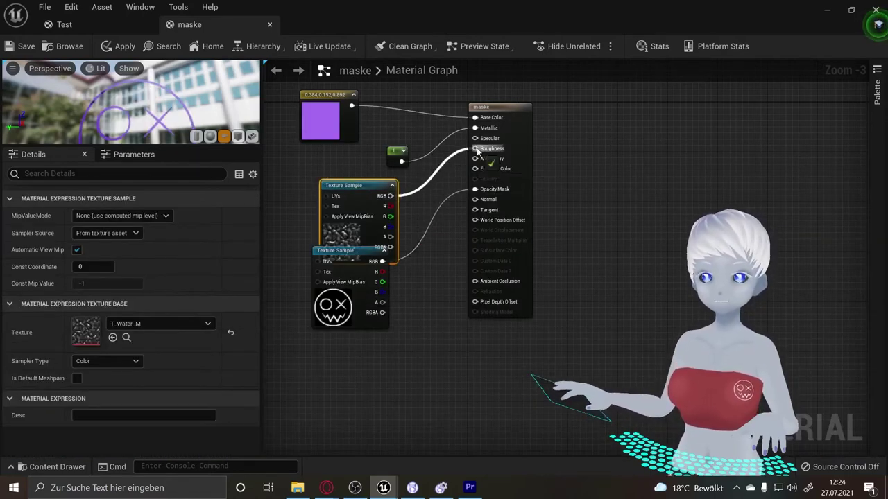
pyautogui.moveTo(340, 256)
pyautogui.mouseDown()
pyautogui.moveTo(363, 315)
pyautogui.moveTo(285, 234)
pyautogui.mouseUp()
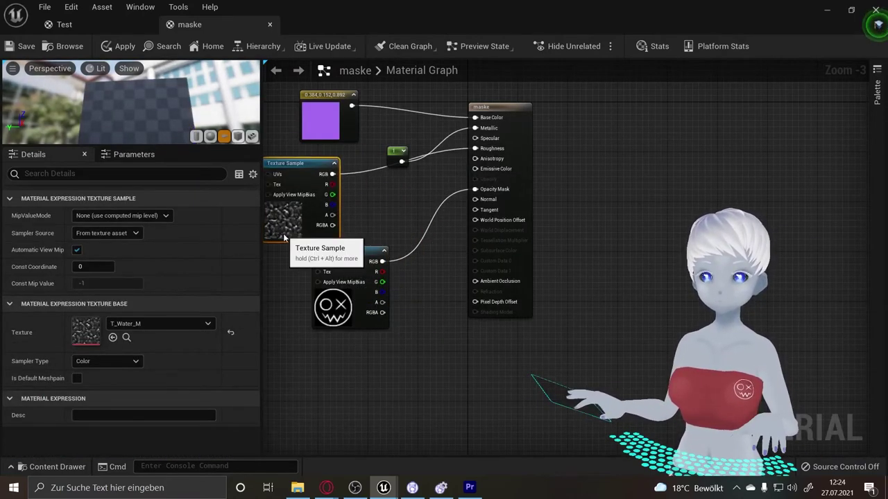
pyautogui.moveTo(340, 247); pyautogui.dragTo(375, 291)
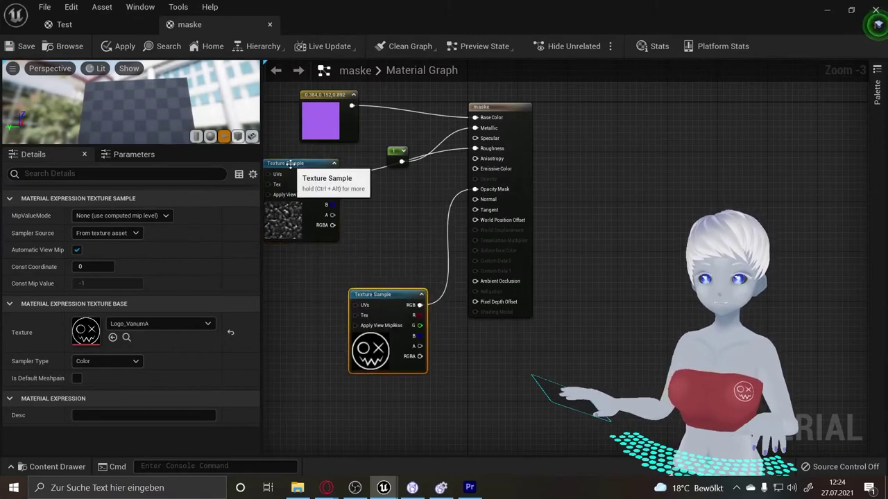
pyautogui.moveTo(291, 164); pyautogui.dragTo(325, 184)
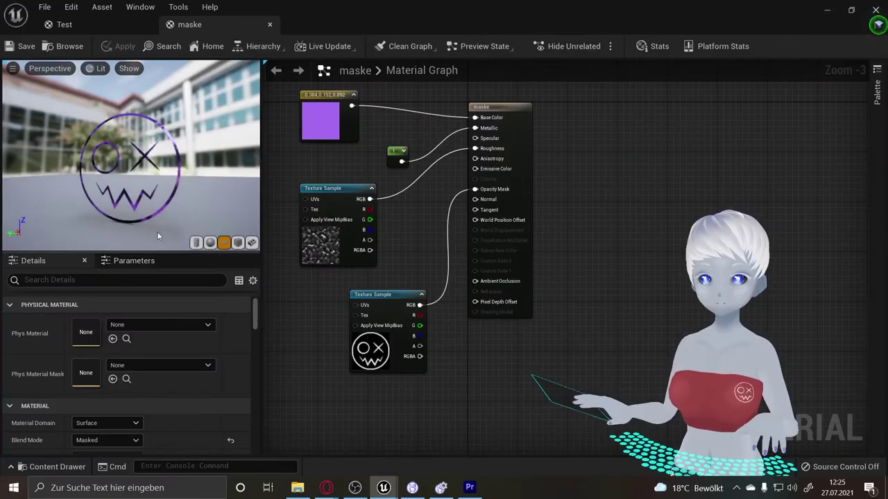
# Inspect the darker metallic logo outline in the level, then tuck the Material Editor away.
pyautogui.moveTo(142, 151); pyautogui.dragTo(177, 161)
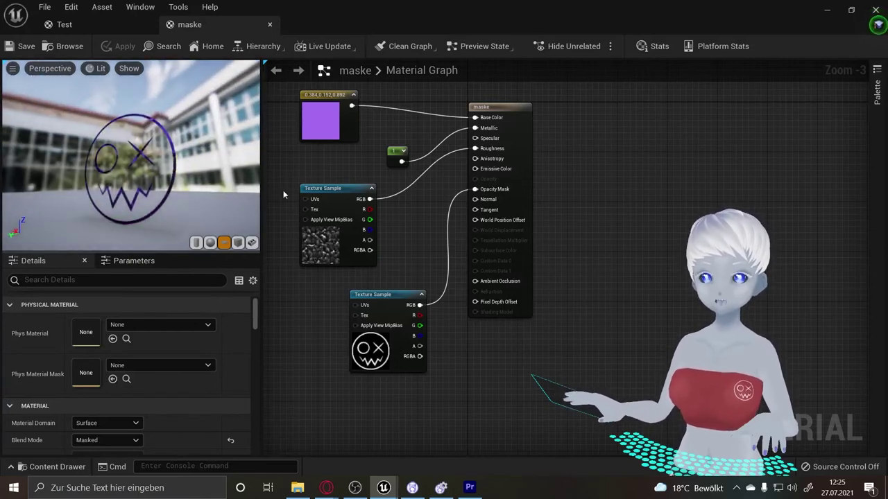
pyautogui.moveTo(391, 295); pyautogui.dragTo(370, 295)
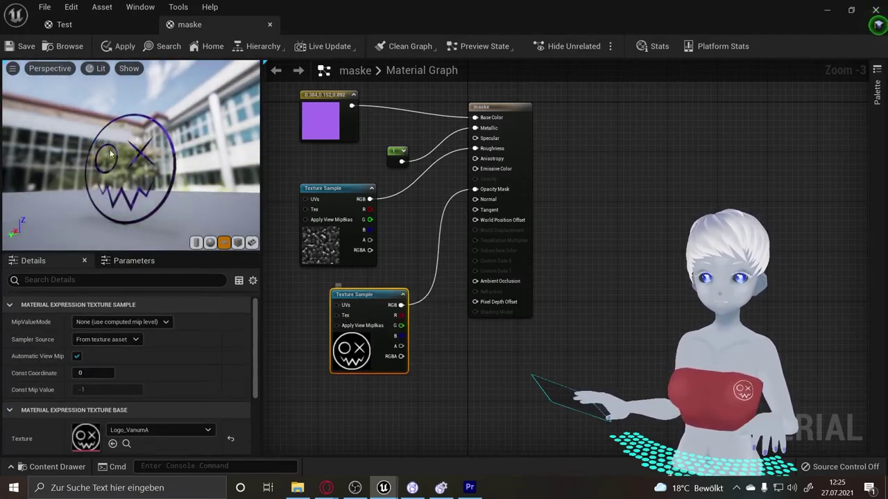
pyautogui.moveTo(109, 154); pyautogui.dragTo(179, 91)
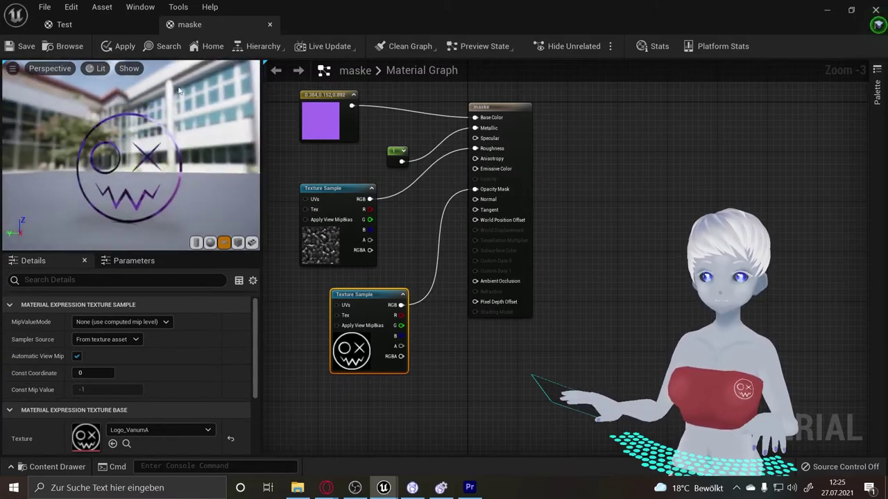
pyautogui.moveTo(428, 10)
pyautogui.mouseDown()
pyautogui.moveTo(431, 345)
pyautogui.moveTo(415, 290)
pyautogui.mouseUp()
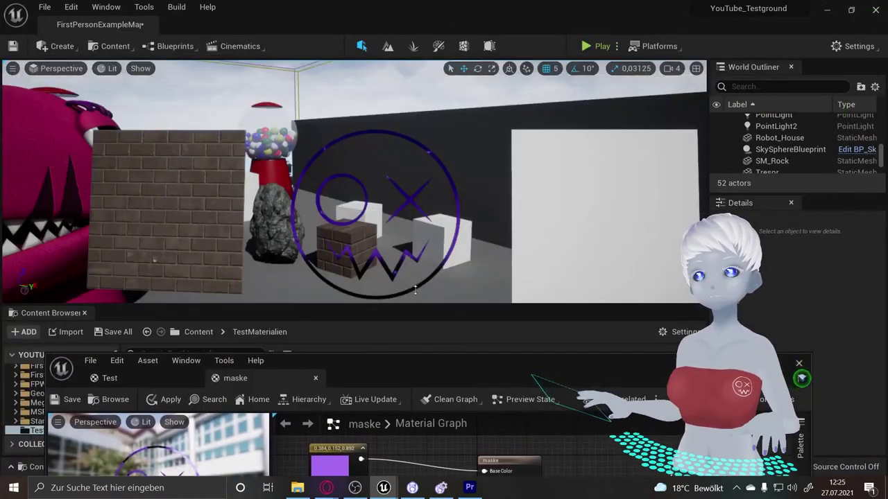
pyautogui.moveTo(423, 189); pyautogui.dragTo(455, 162, button='right')
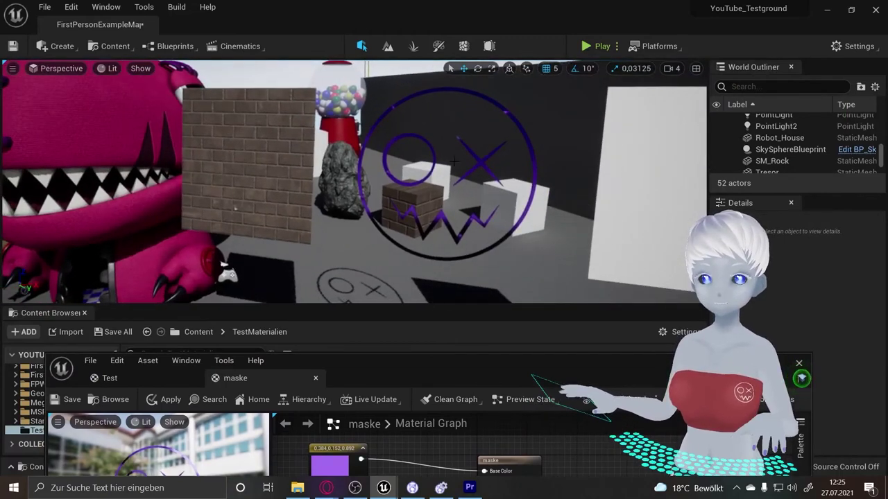
pyautogui.moveTo(422, 202); pyautogui.dragTo(388, 201, button='right')
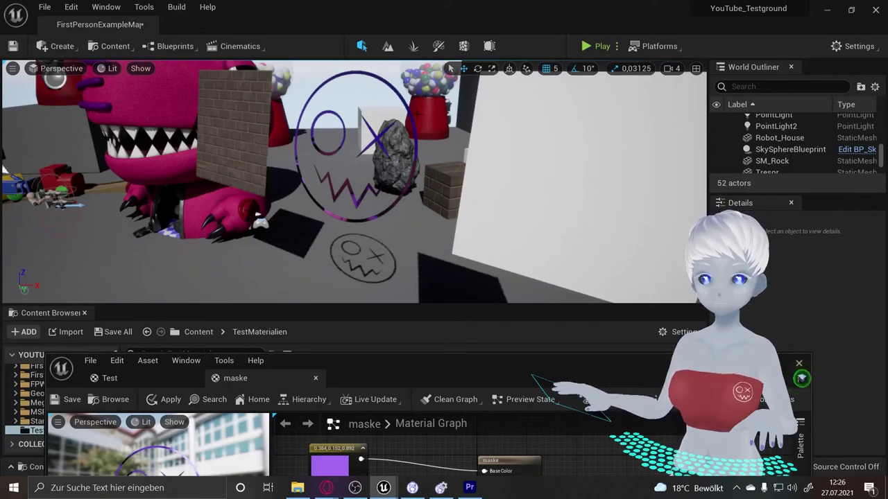
pyautogui.moveTo(331, 160)
pyautogui.mouseDown(button='right')
pyautogui.moveTo(277, 163)
pyautogui.moveTo(271, 139)
pyautogui.moveTo(271, 180)
pyautogui.moveTo(236, 177)
pyautogui.moveTo(409, 208)
pyautogui.mouseUp(button='right')
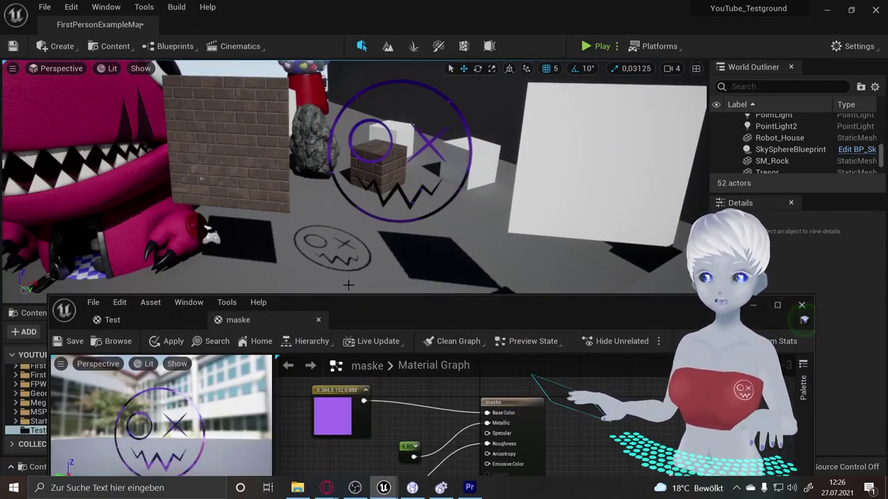
pyautogui.moveTo(434, 307); pyautogui.dragTo(434, 39)
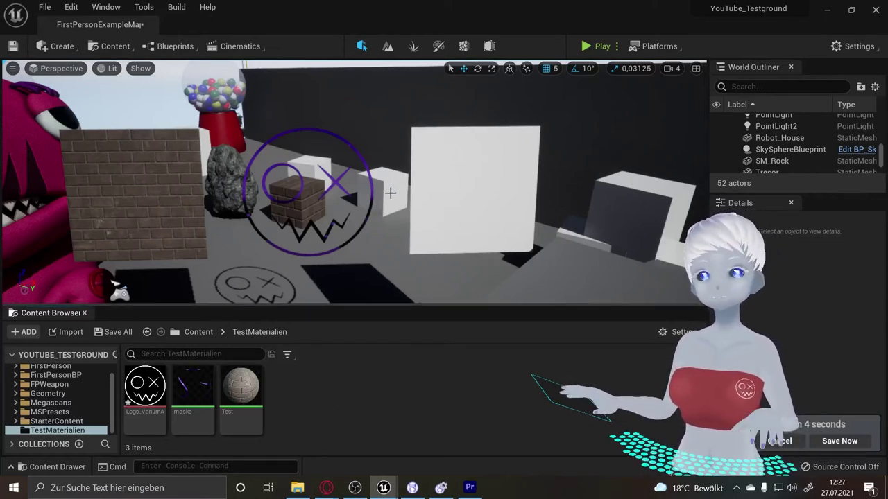
pyautogui.moveTo(390, 193); pyautogui.dragTo(375, 193, button='right')
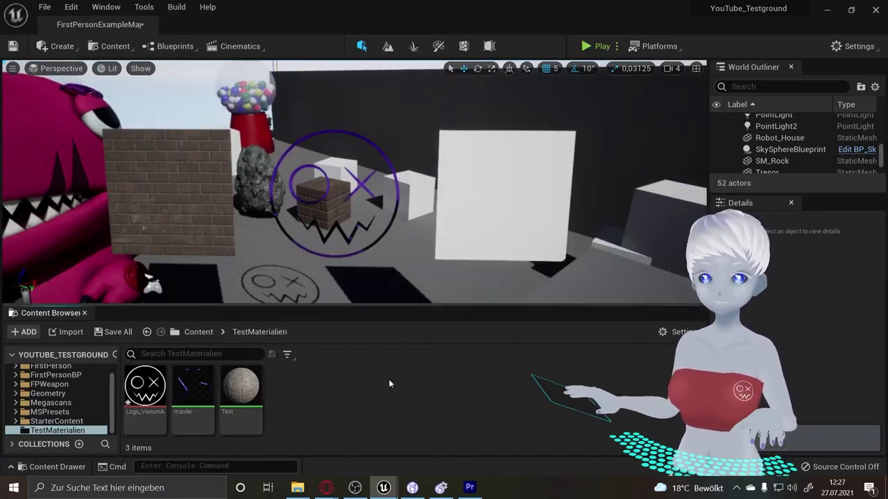
# Create a material named Trancparent, drop it on the white block, and open it.
pyautogui.rightClick(317, 385)
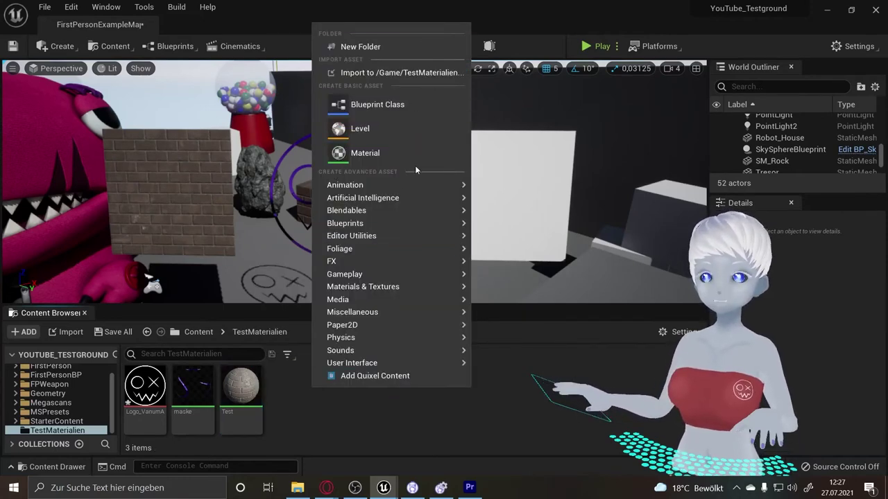
pyautogui.click(401, 153)
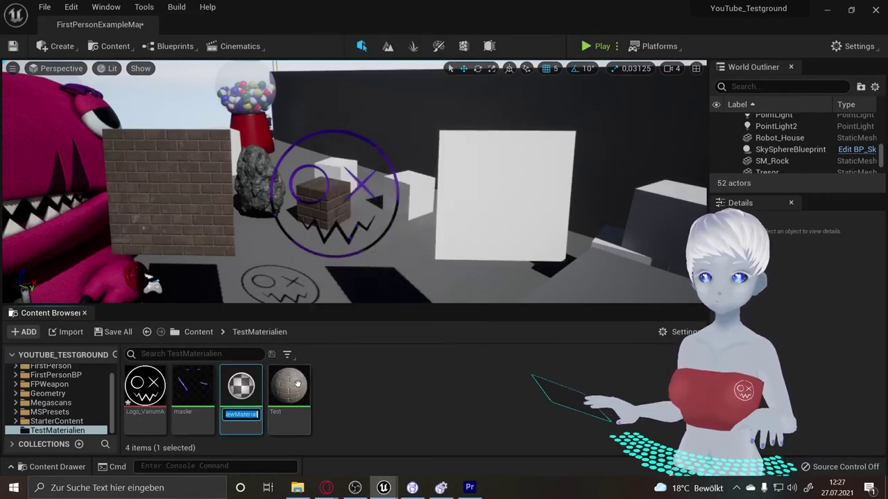
pyautogui.write('Tran')
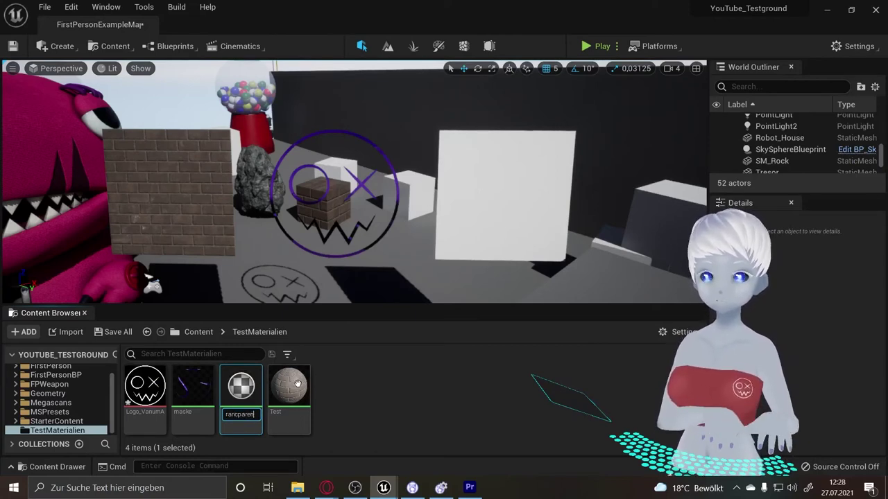
pyautogui.write('t')
pyautogui.press('Return')
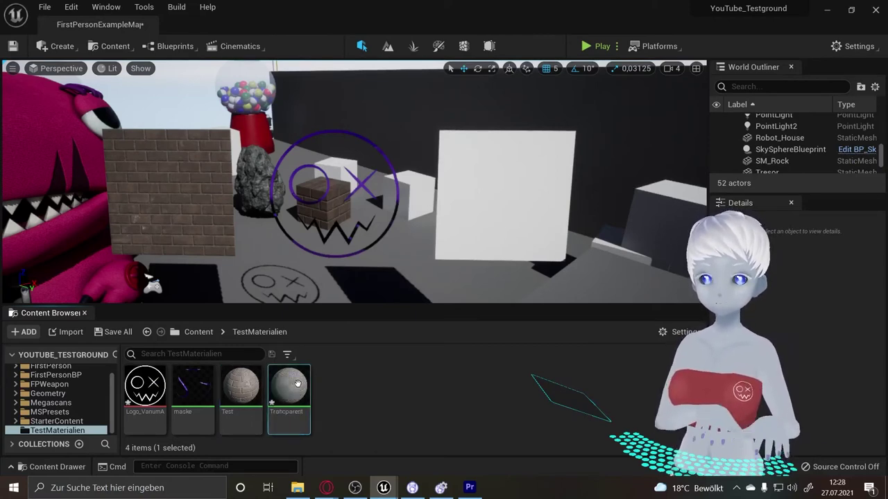
pyautogui.moveTo(297, 387); pyautogui.dragTo(543, 172)
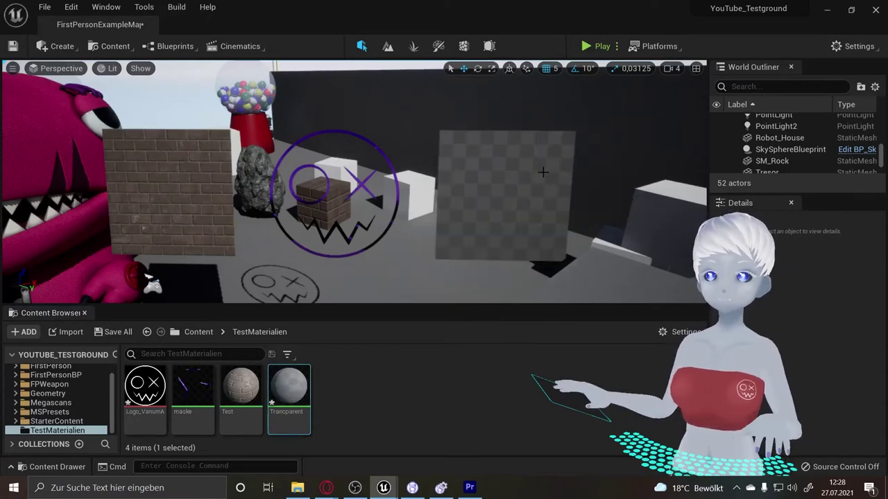
pyautogui.doubleClick(303, 380)
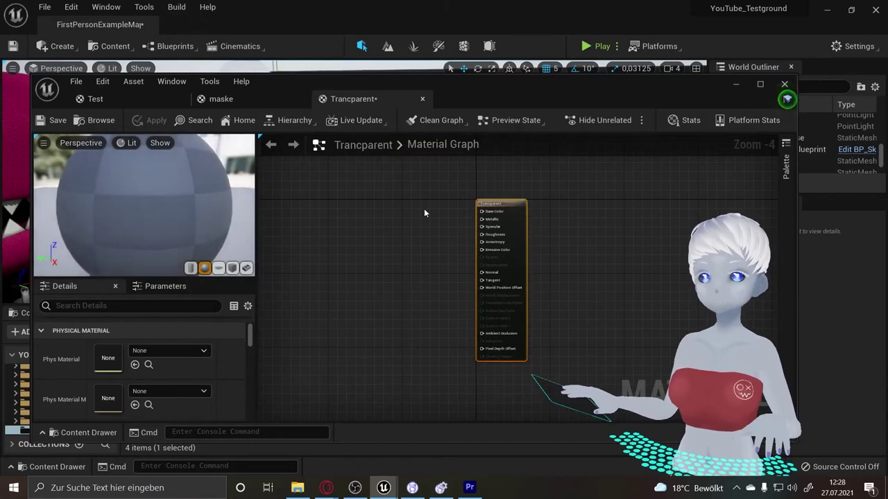
# Wire a light green Constant3Vector into Trancparent's Base Color, deleting a mistaken Constant first.
pyautogui.click(424, 208)
pyautogui.press('Delete')
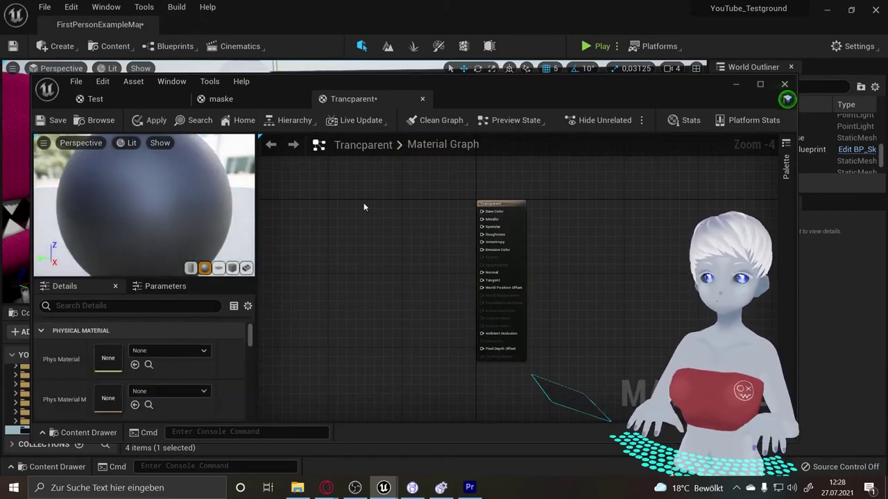
pyautogui.click(363, 207)
pyautogui.moveTo(378, 215)
pyautogui.mouseDown()
pyautogui.moveTo(366, 174)
pyautogui.moveTo(478, 204)
pyautogui.moveTo(481, 219)
pyautogui.mouseUp()
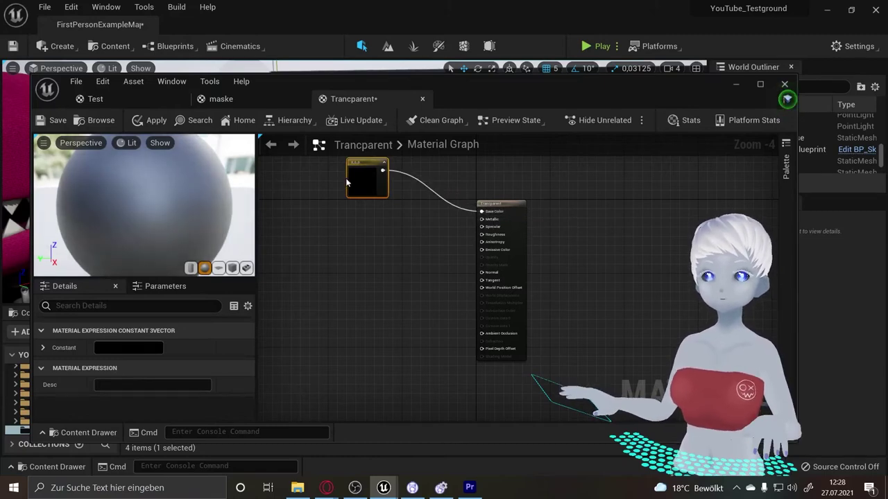
pyautogui.doubleClick(352, 180)
pyautogui.click(410, 303)
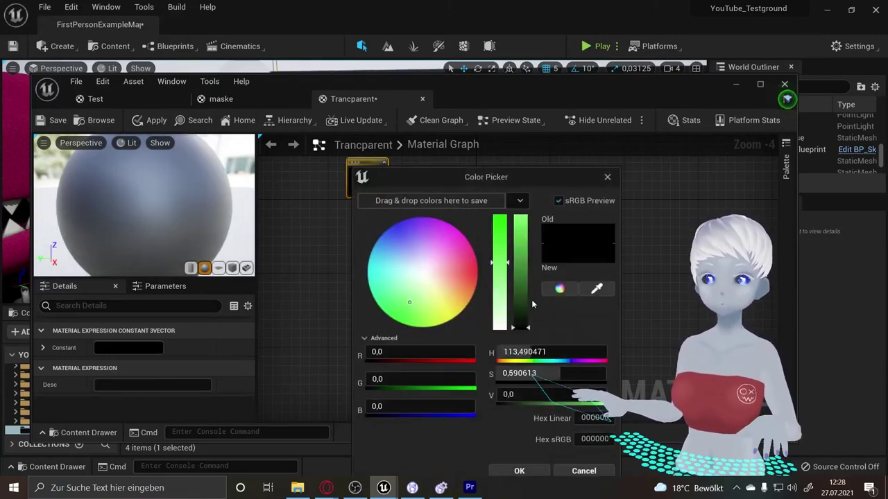
pyautogui.click(520, 229)
pyautogui.click(516, 469)
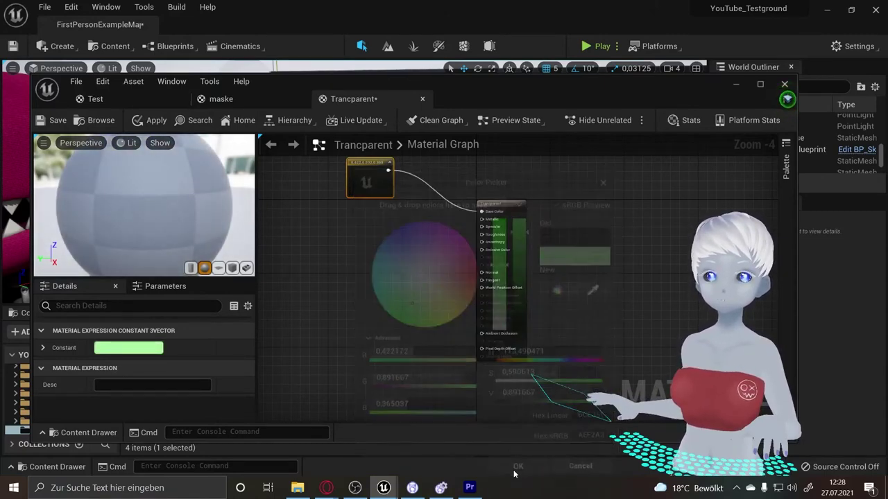
pyautogui.scroll(1, 490, 182)
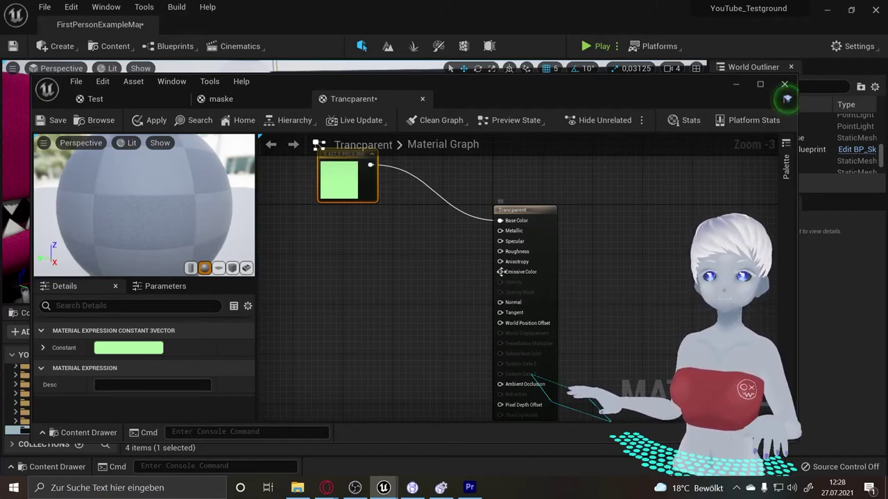
# Set Trancparent's Blend Mode to Translucent in the result node's Details.
pyautogui.click(516, 209)
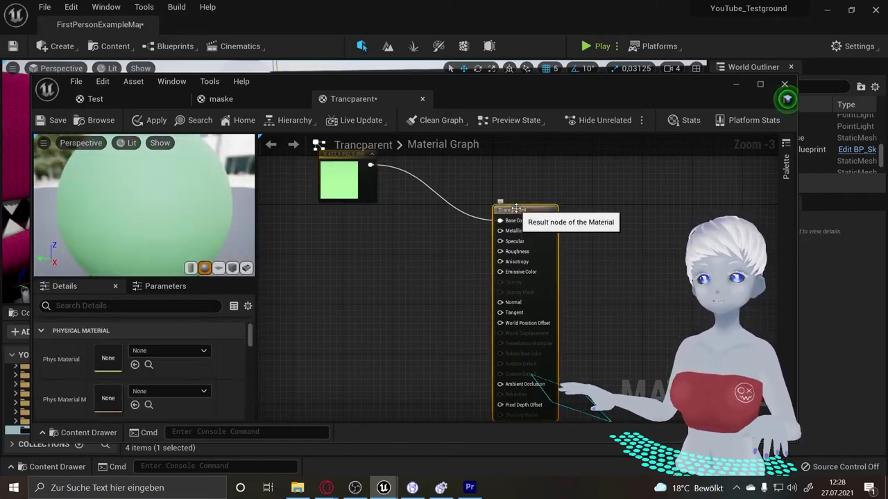
pyautogui.scroll(-2, 163, 350)
pyautogui.scroll(-2, 167, 353)
pyautogui.scroll(-1, 138, 347)
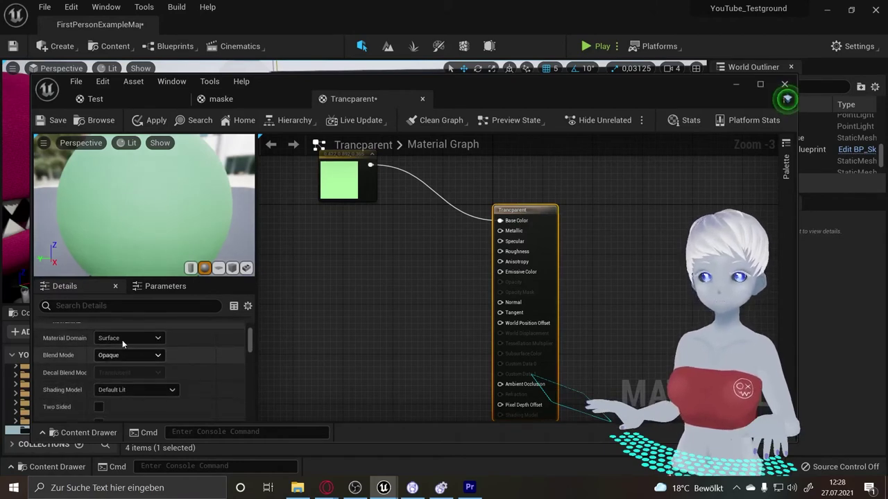
pyautogui.click(125, 356)
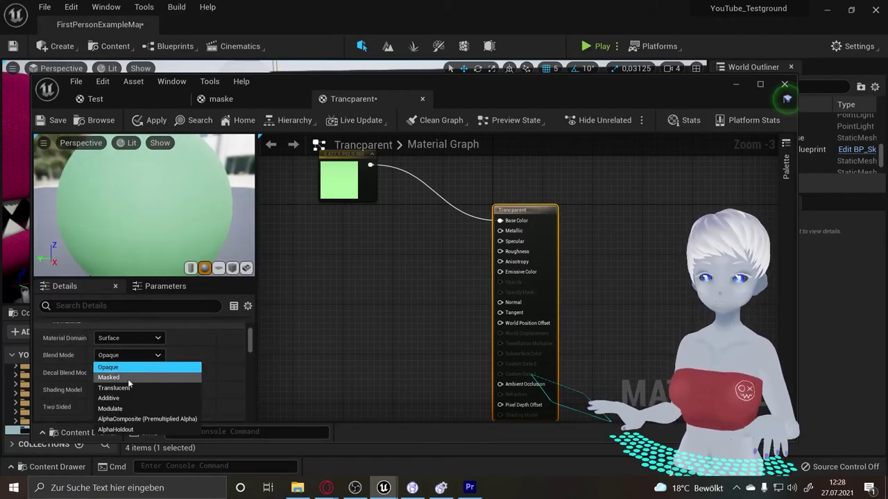
pyautogui.click(129, 389)
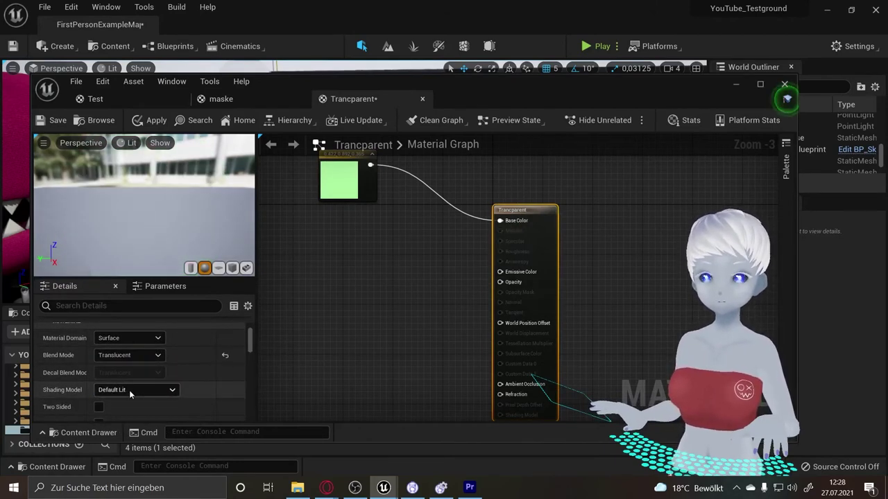
pyautogui.click(429, 229)
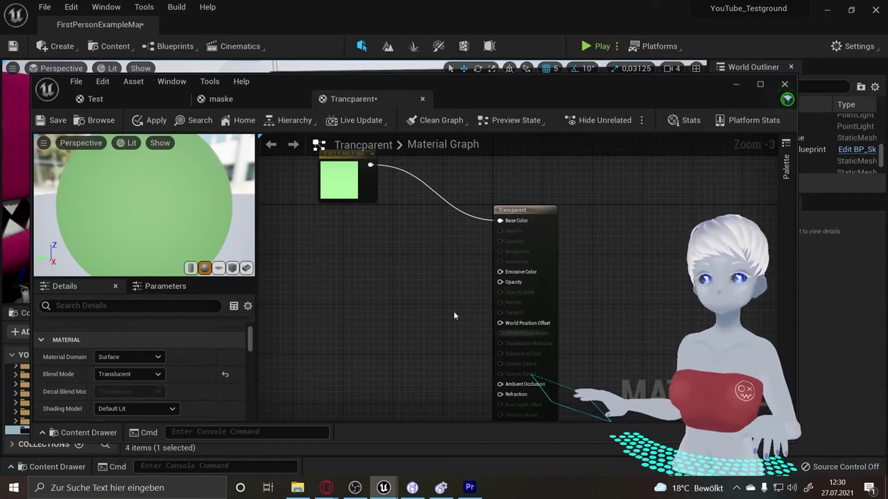
# Set the Translucency Lighting Mode to Surface TranslucencyVolume in the Details panel.
pyautogui.scroll(-2, 194, 375)
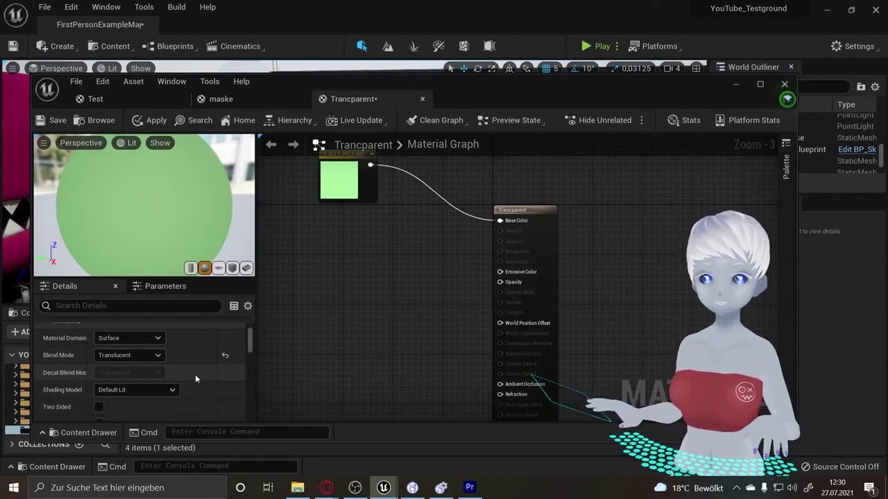
pyautogui.scroll(-2, 195, 374)
pyautogui.scroll(-2, 195, 374)
pyautogui.scroll(-3, 195, 374)
pyautogui.scroll(-3, 195, 378)
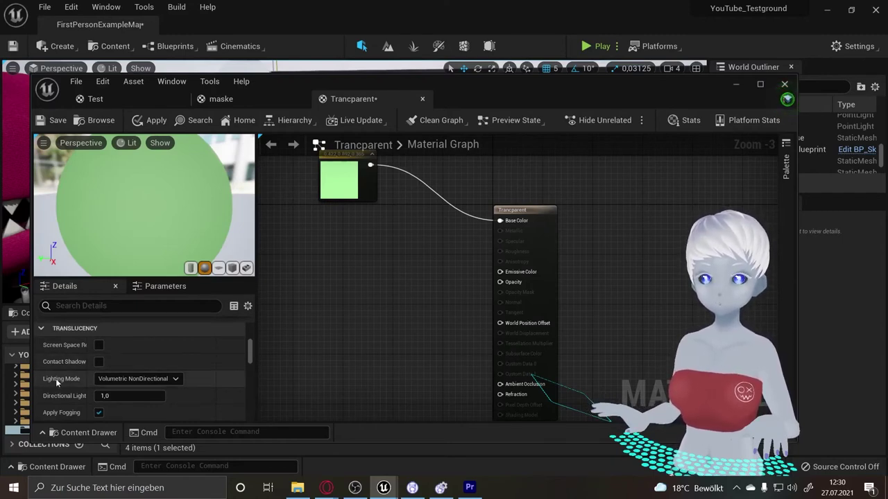
pyautogui.click(165, 380)
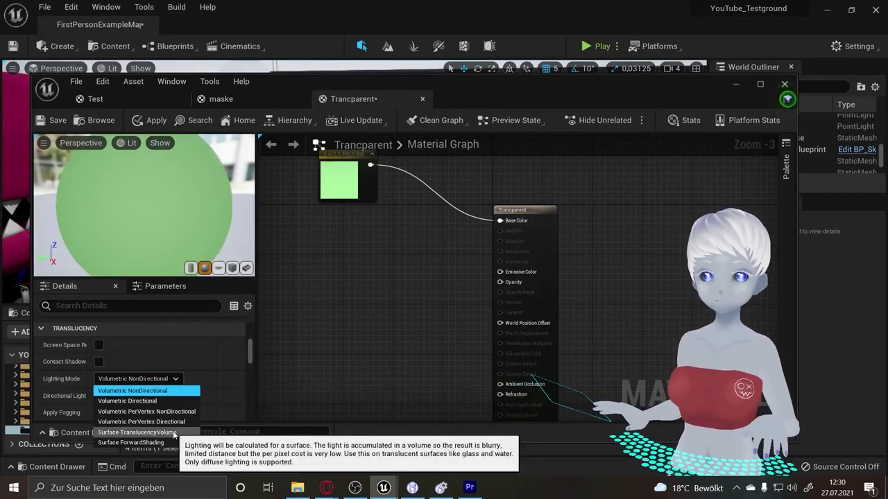
pyautogui.click(146, 433)
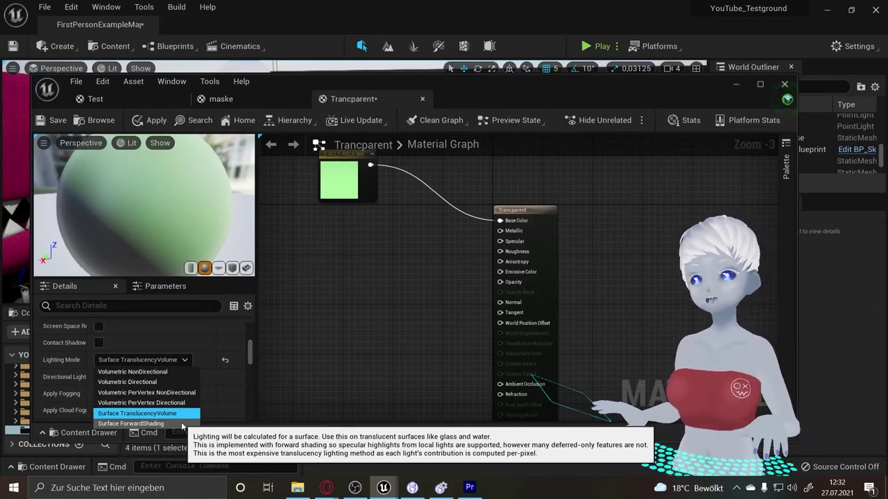
pyautogui.click(153, 360)
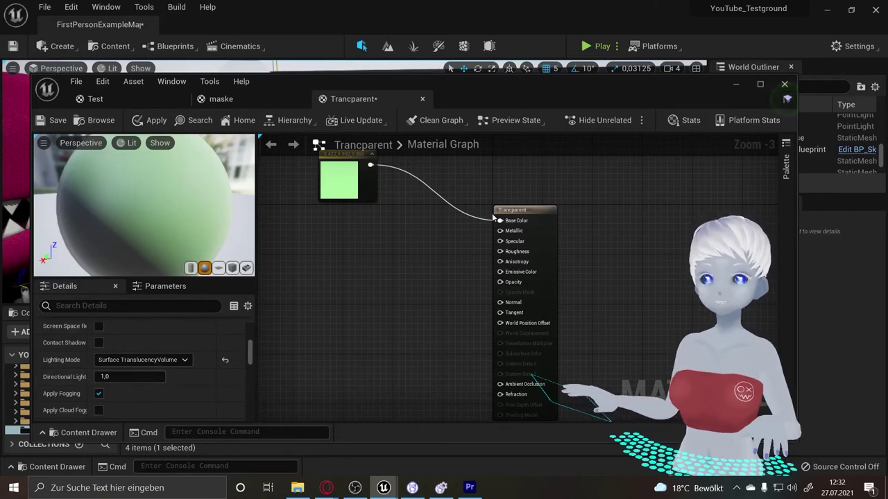
pyautogui.scroll(5, 189, 356)
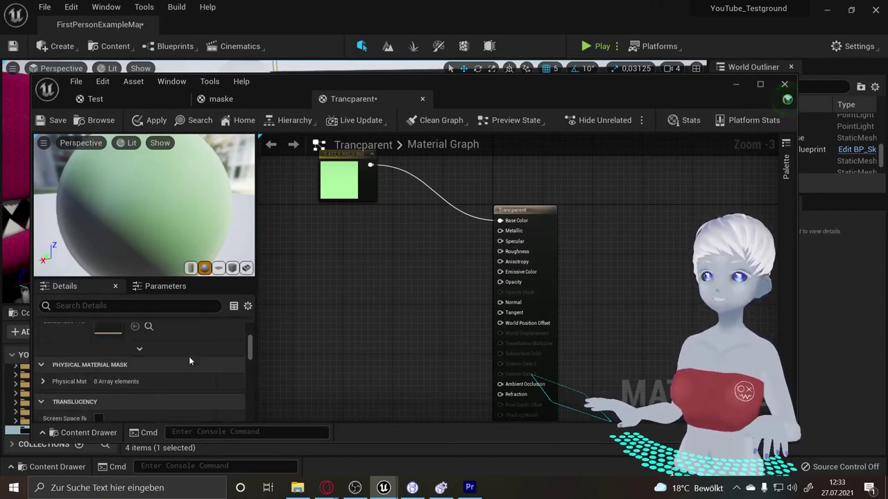
pyautogui.scroll(-2, 189, 358)
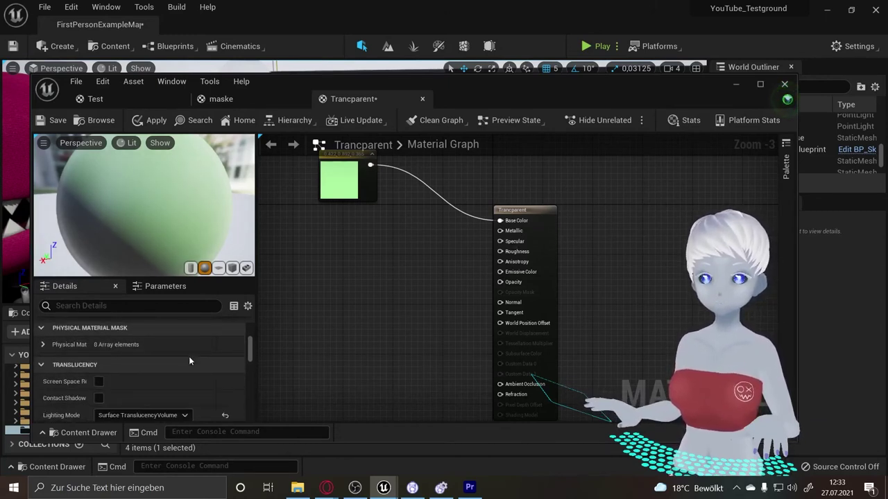
pyautogui.scroll(2, 187, 379)
pyautogui.scroll(3, 187, 379)
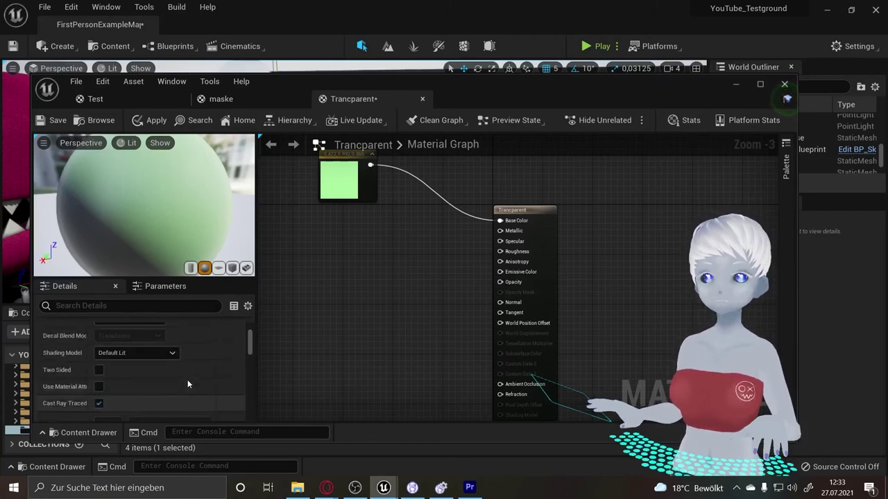
pyautogui.scroll(2, 188, 379)
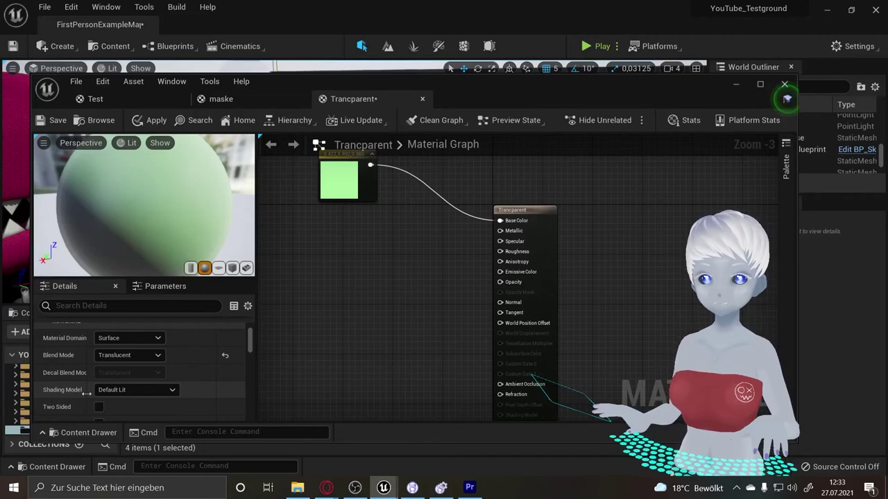
pyautogui.click(126, 392)
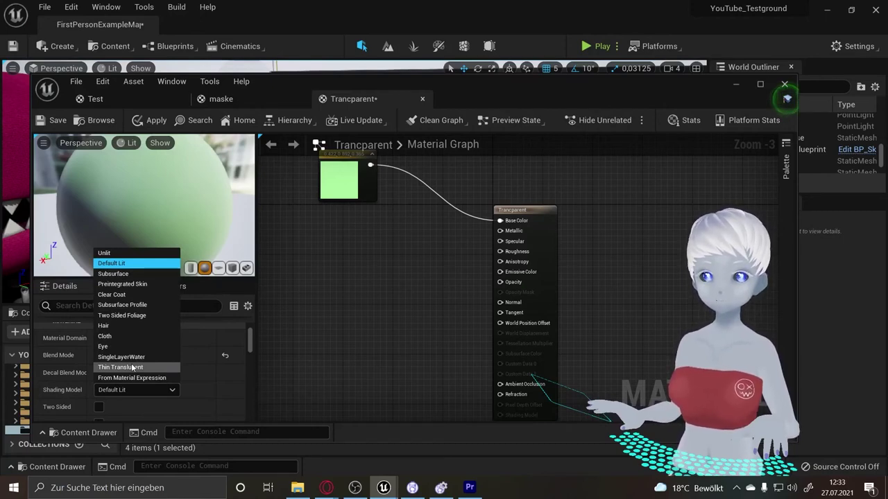
pyautogui.click(448, 305)
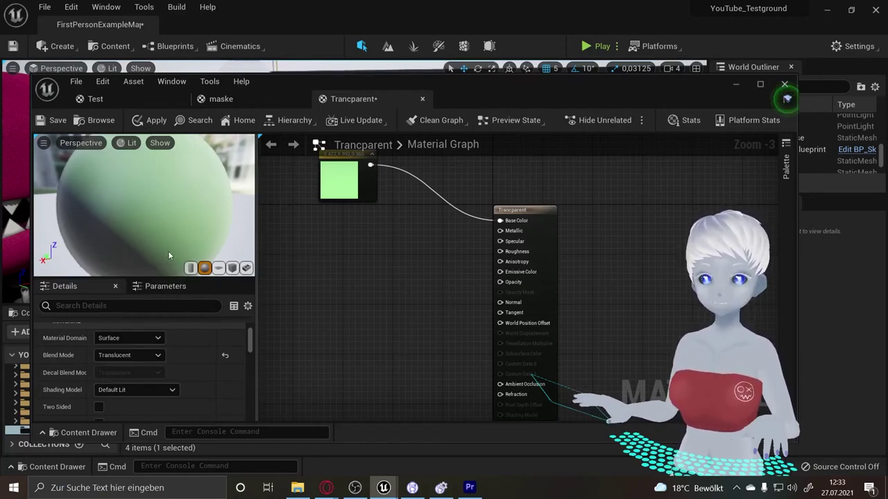
pyautogui.moveTo(168, 255); pyautogui.dragTo(201, 200)
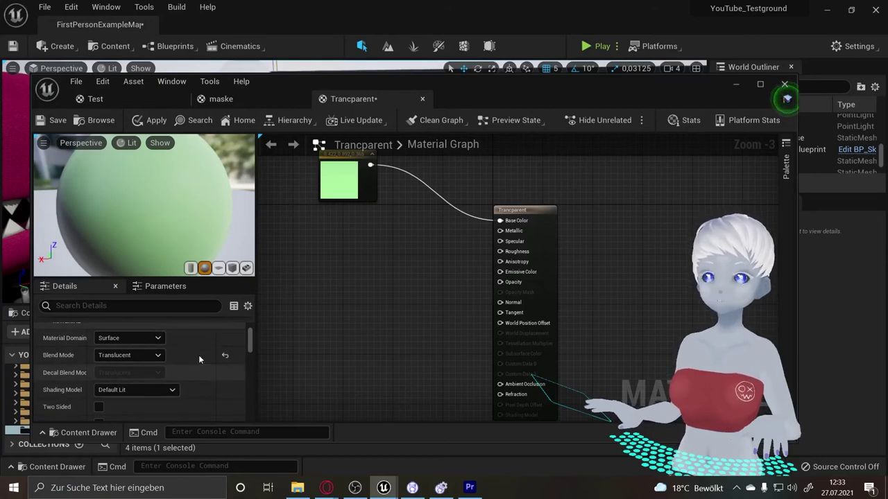
pyautogui.moveTo(170, 226)
pyautogui.mouseDown()
pyautogui.moveTo(139, 229)
pyautogui.moveTo(166, 221)
pyautogui.mouseUp()
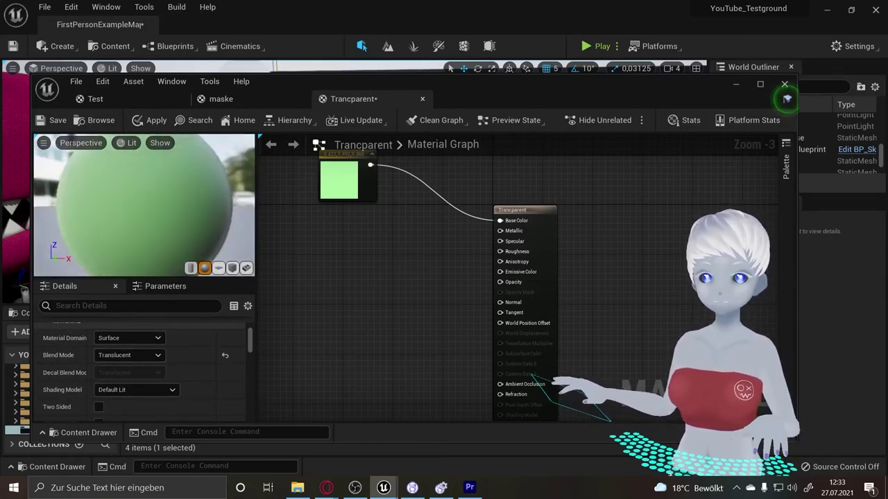
pyautogui.moveTo(166, 222); pyautogui.dragTo(122, 234)
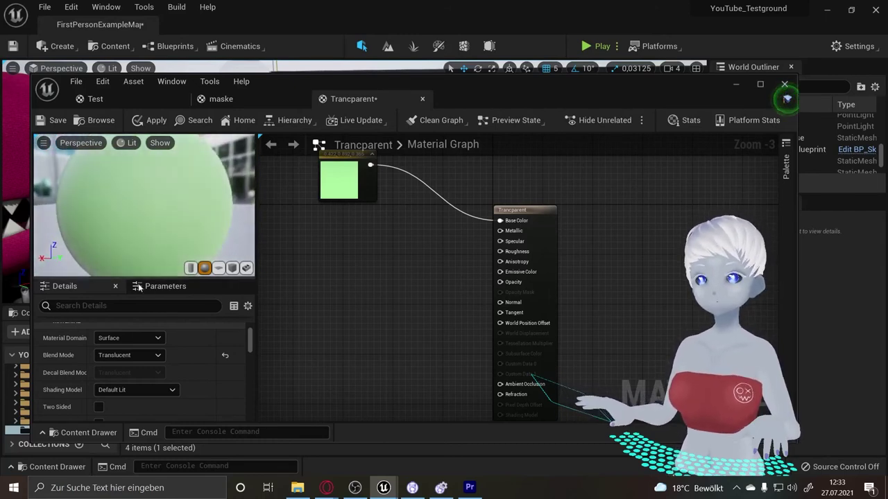
pyautogui.click(233, 268)
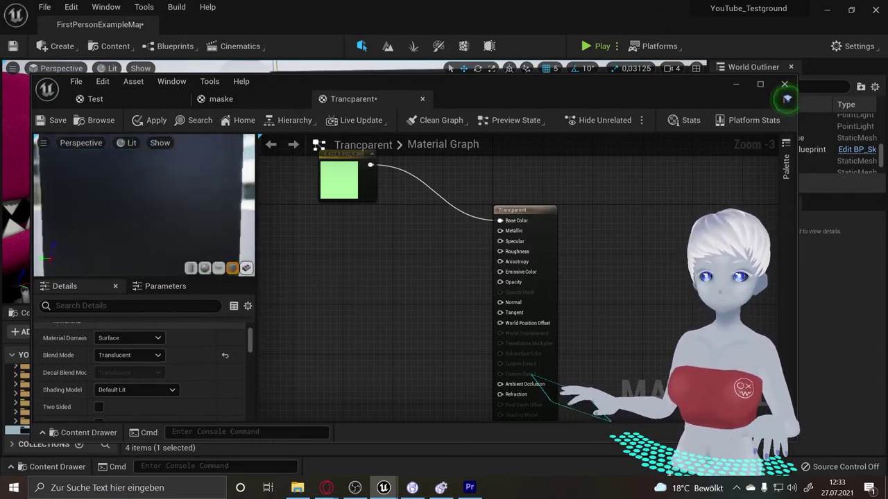
pyautogui.moveTo(173, 208); pyautogui.dragTo(139, 215)
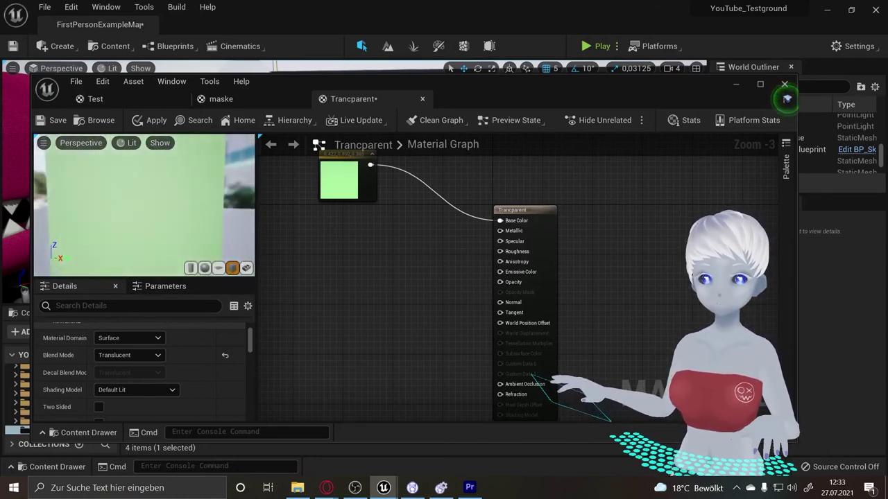
pyautogui.scroll(-5, 205, 189)
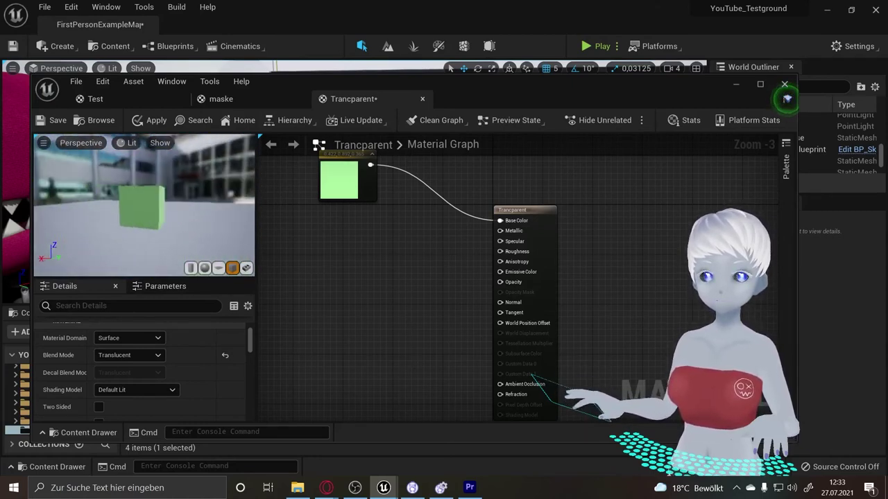
pyautogui.moveTo(205, 189)
pyautogui.mouseDown()
pyautogui.moveTo(174, 192)
pyautogui.moveTo(169, 180)
pyautogui.mouseUp()
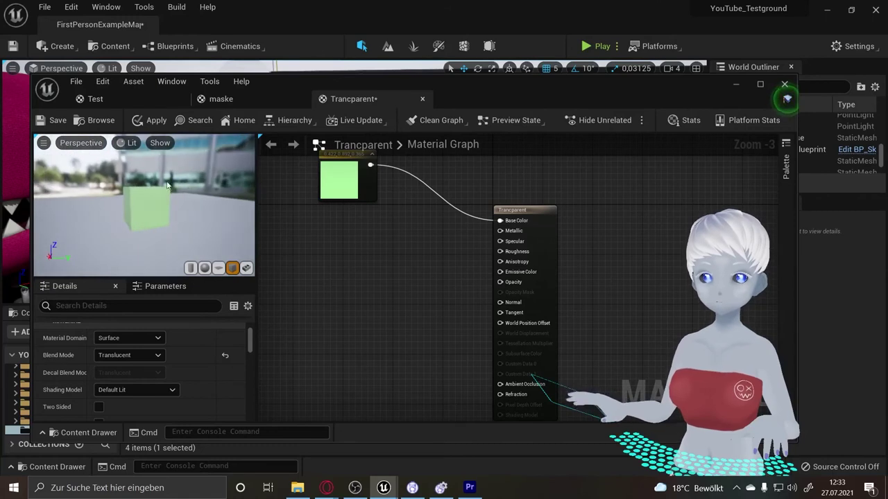
pyautogui.scroll(3, 170, 181)
pyautogui.scroll(3, 170, 180)
pyautogui.scroll(-3, 164, 191)
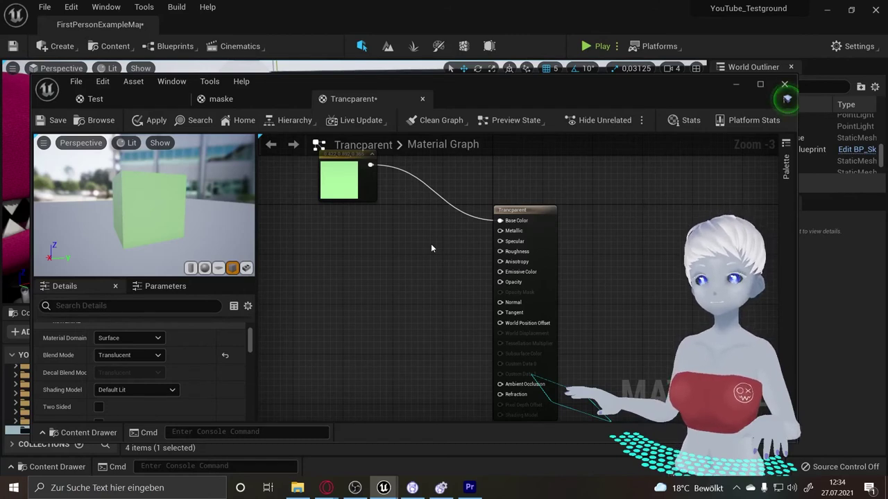
pyautogui.moveTo(208, 179)
pyautogui.mouseDown()
pyautogui.moveTo(229, 208)
pyautogui.moveTo(208, 194)
pyautogui.moveTo(249, 210)
pyautogui.mouseUp()
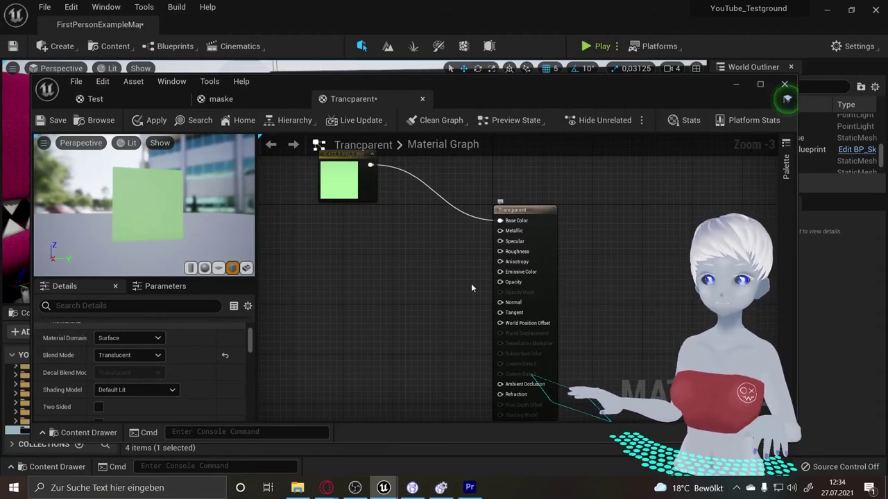
# Open the content drawer with Ctrl+Space and browse the project's textures for the wood floor.
pyautogui.hotkey('ctrl', 'space')
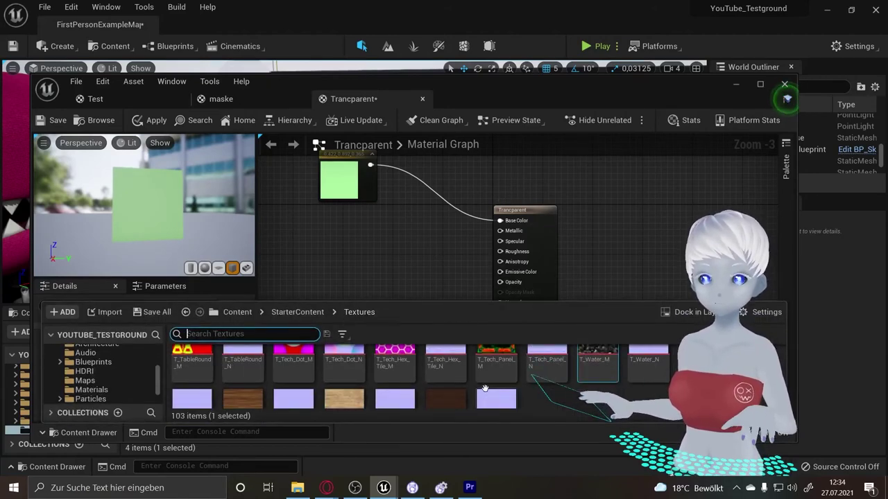
pyautogui.scroll(2, 489, 387)
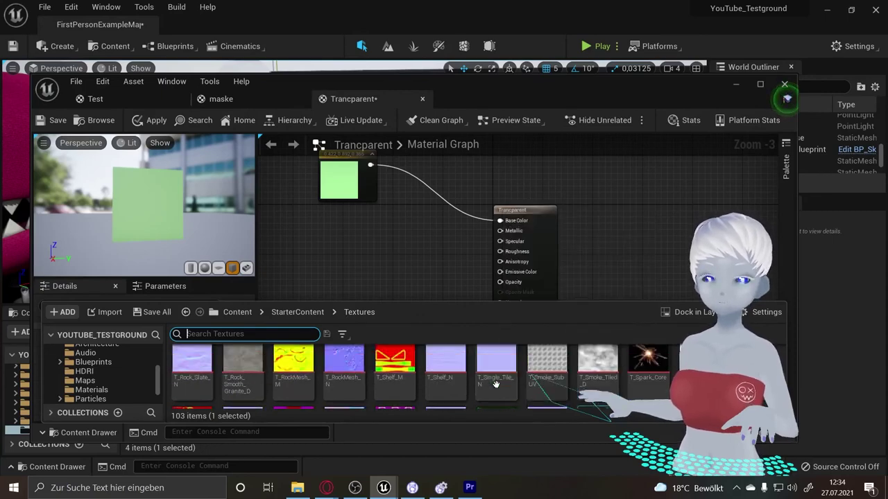
pyautogui.scroll(1, 496, 385)
pyautogui.scroll(-1, 496, 385)
pyautogui.scroll(-1, 496, 385)
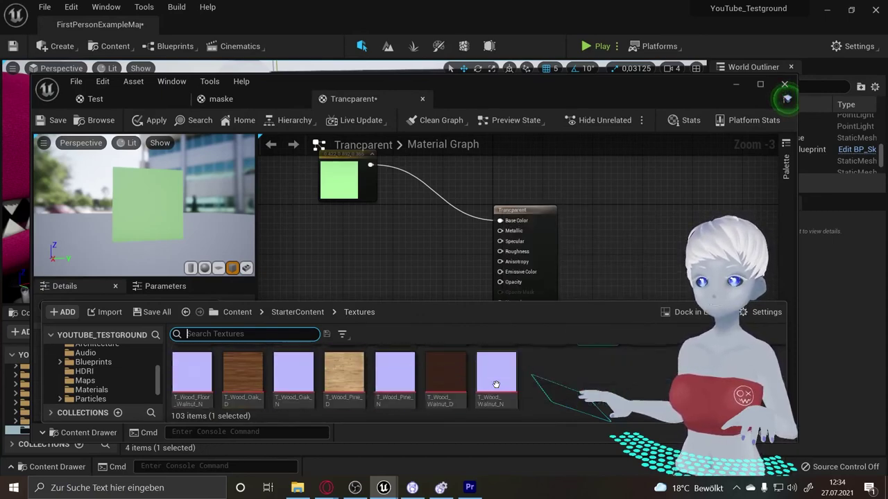
pyautogui.scroll(-1, 496, 385)
pyautogui.scroll(-1, 496, 385)
pyautogui.scroll(2, 495, 385)
pyautogui.scroll(1, 496, 385)
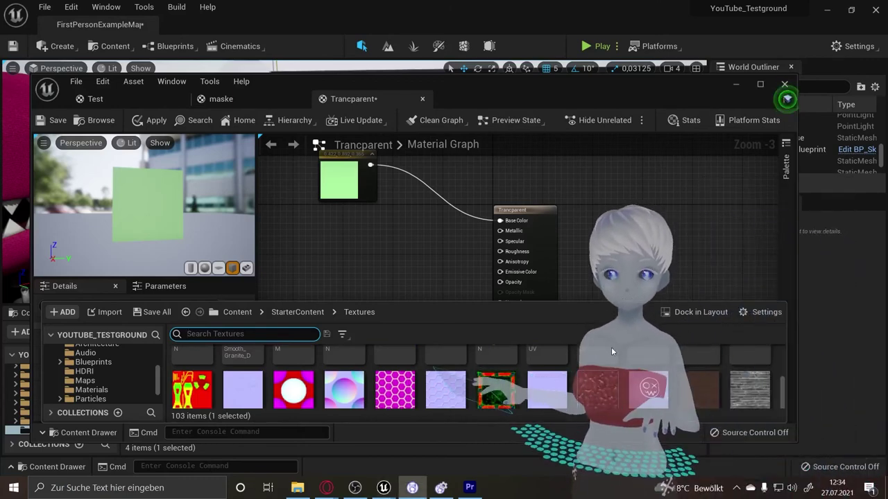
# Drag T_Wood_Floor_Walnut_M into the graph and wire its RGB output into Opacity.
pyautogui.moveTo(711, 339)
pyautogui.scroll(1, 753, 386)
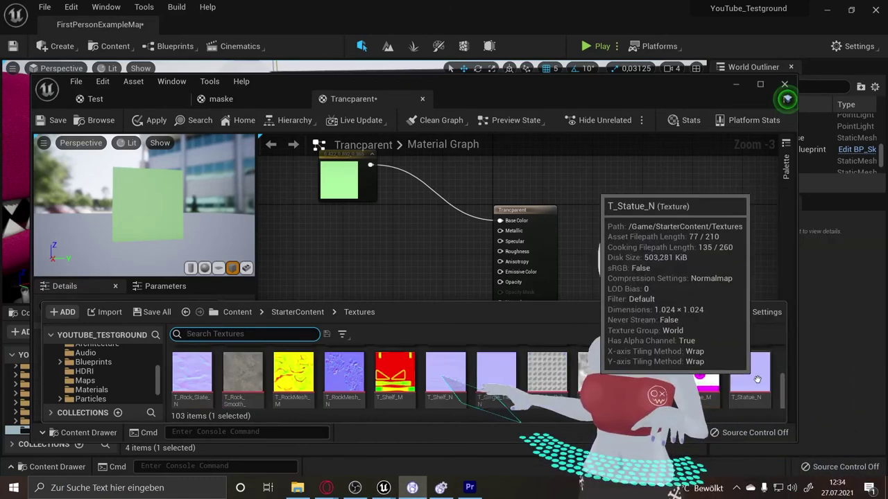
pyautogui.scroll(1, 759, 394)
pyautogui.scroll(-2, 759, 393)
pyautogui.moveTo(763, 405); pyautogui.dragTo(310, 236)
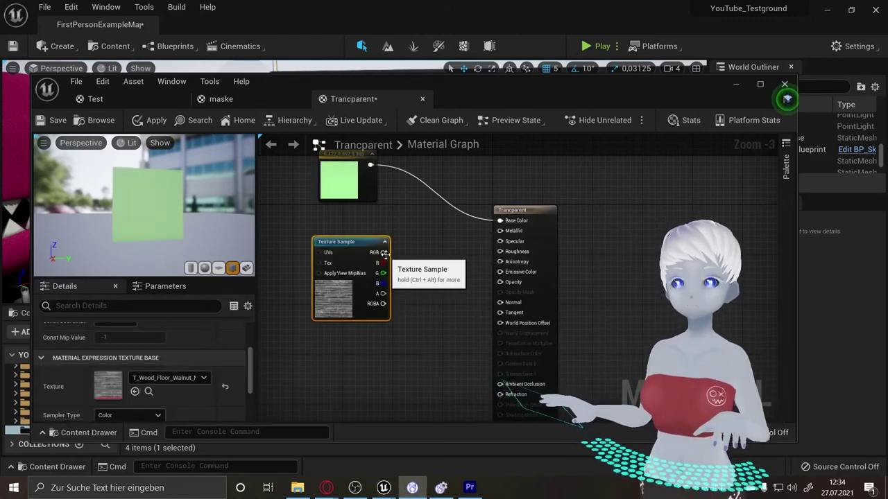
pyautogui.moveTo(383, 252)
pyautogui.mouseDown()
pyautogui.moveTo(494, 253)
pyautogui.moveTo(499, 282)
pyautogui.mouseUp()
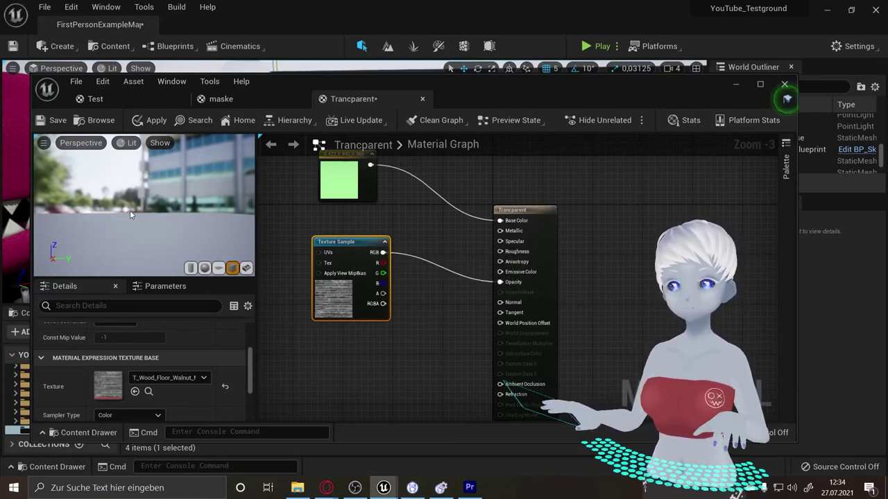
# Maximize the material editor to check the preview's translucency, then restore it to a smaller window.
pyautogui.press('super+Up')
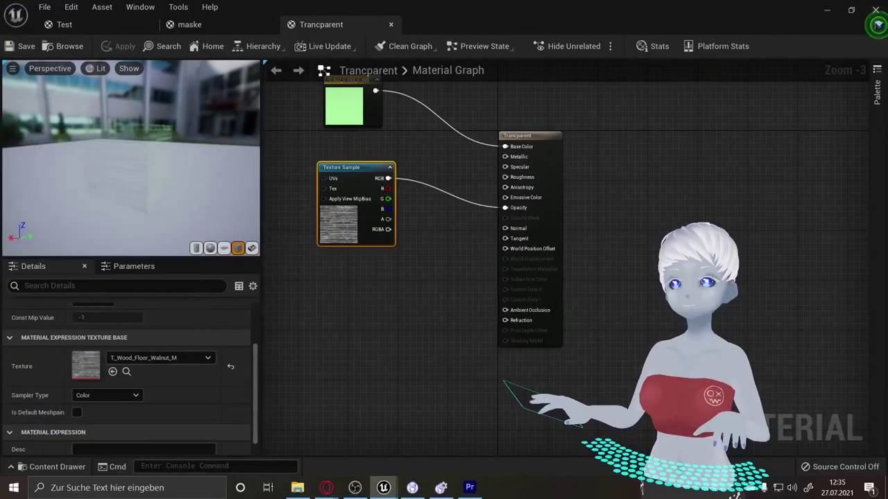
pyautogui.moveTo(201, 86); pyautogui.dragTo(201, 86)
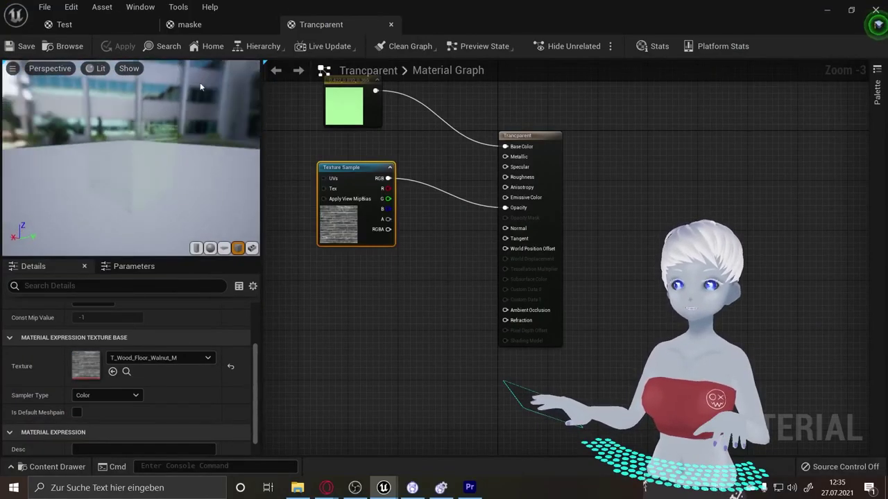
pyautogui.press('super+Down')
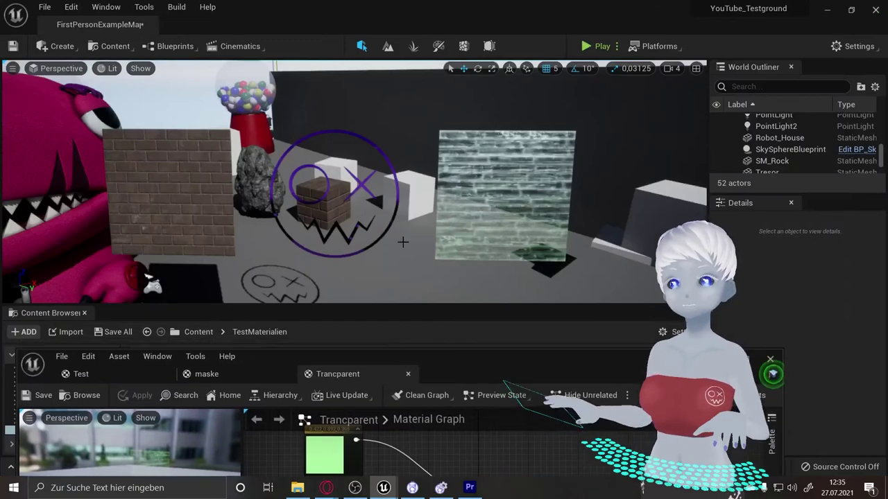
# Fly the level view around the translucent plane and cubes to inspect its see-through look.
pyautogui.moveTo(416, 242); pyautogui.dragTo(471, 220, button='middle')
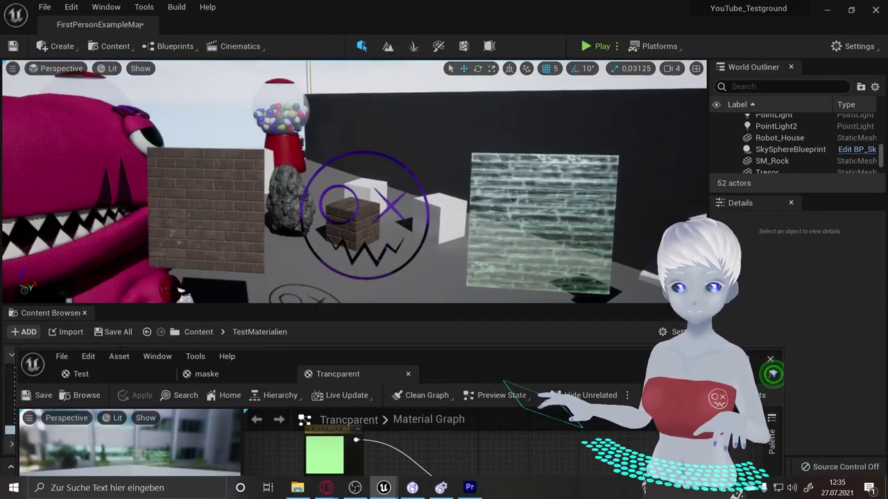
pyautogui.moveTo(472, 221); pyautogui.dragTo(430, 180)
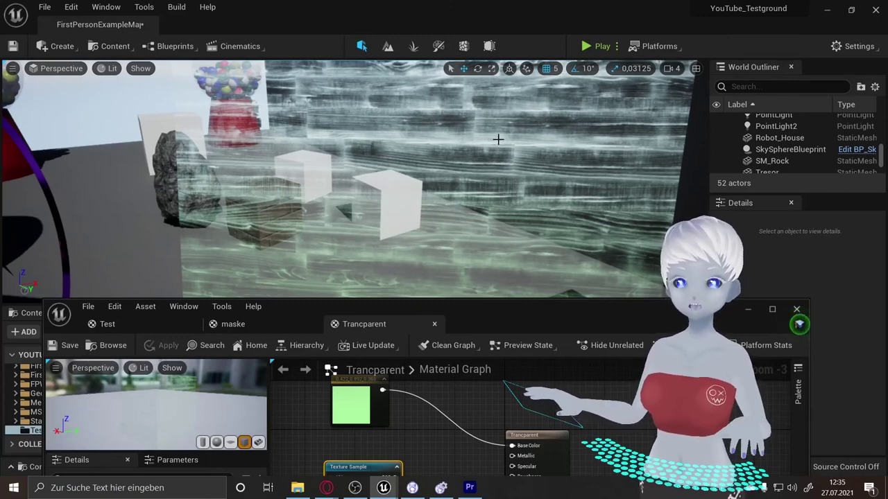
pyautogui.moveTo(466, 220); pyautogui.dragTo(458, 264, button='right')
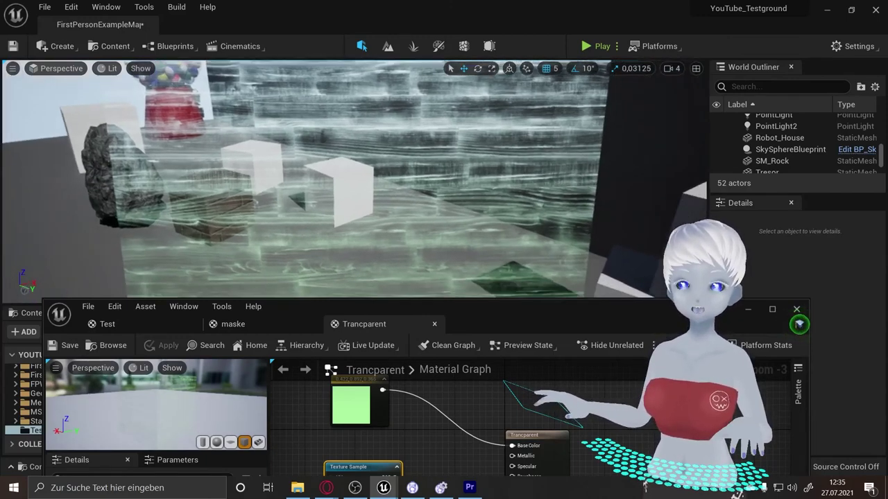
pyautogui.moveTo(458, 208); pyautogui.dragTo(444, 277)
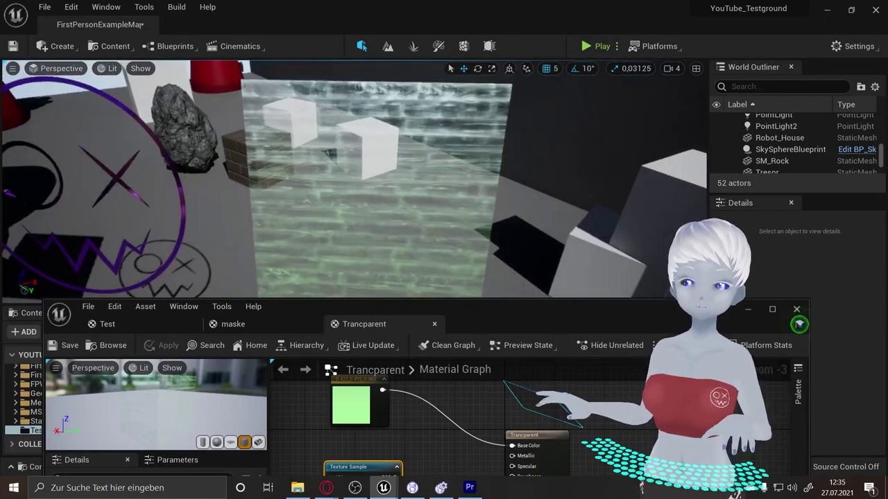
pyautogui.moveTo(444, 208); pyautogui.dragTo(430, 181)
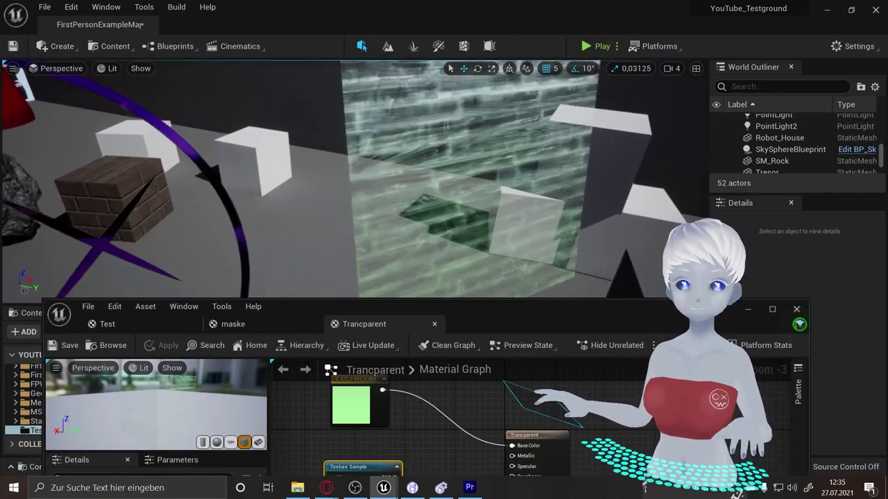
pyautogui.moveTo(298, 181); pyautogui.dragTo(319, 195, button='right')
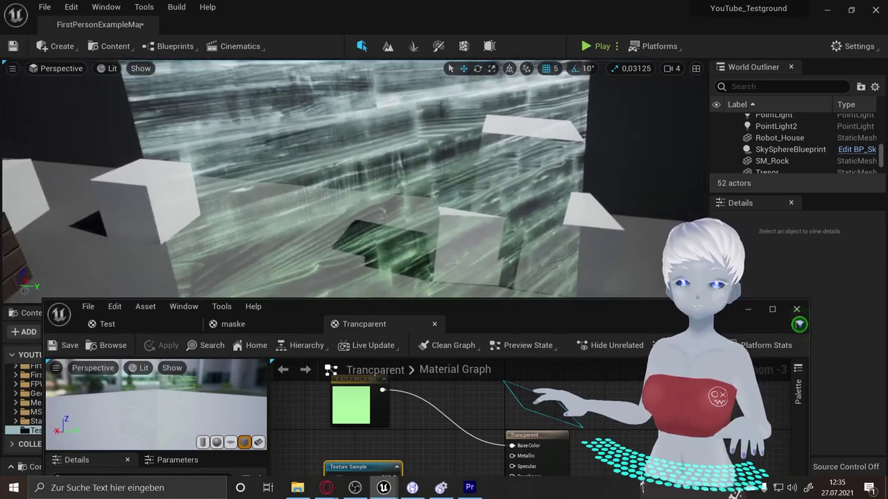
# Lower the green Constant3Vector's value and raise its saturation, then view all three planes side by side.
pyautogui.doubleClick(366, 396)
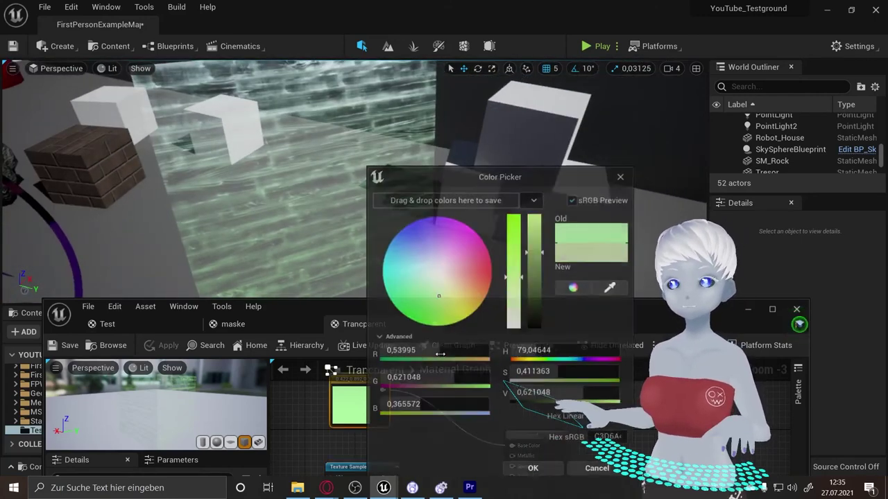
pyautogui.click(534, 271)
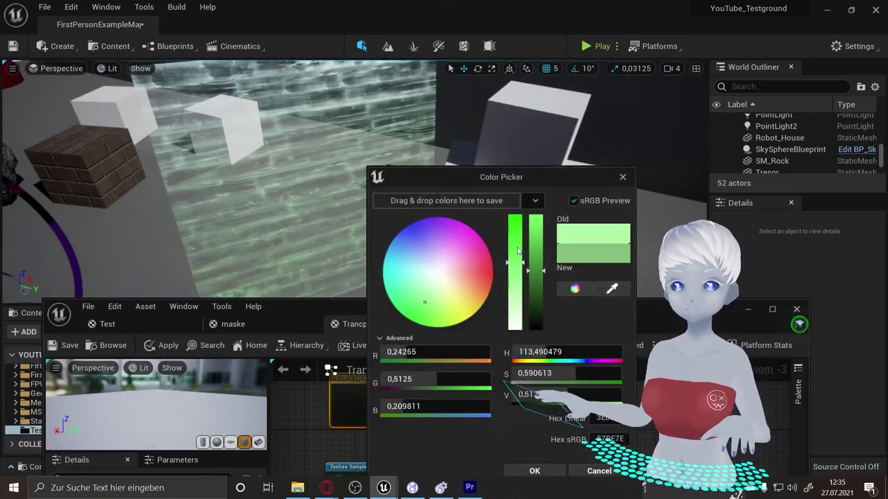
pyautogui.moveTo(514, 263); pyautogui.dragTo(515, 229)
pyautogui.click(532, 471)
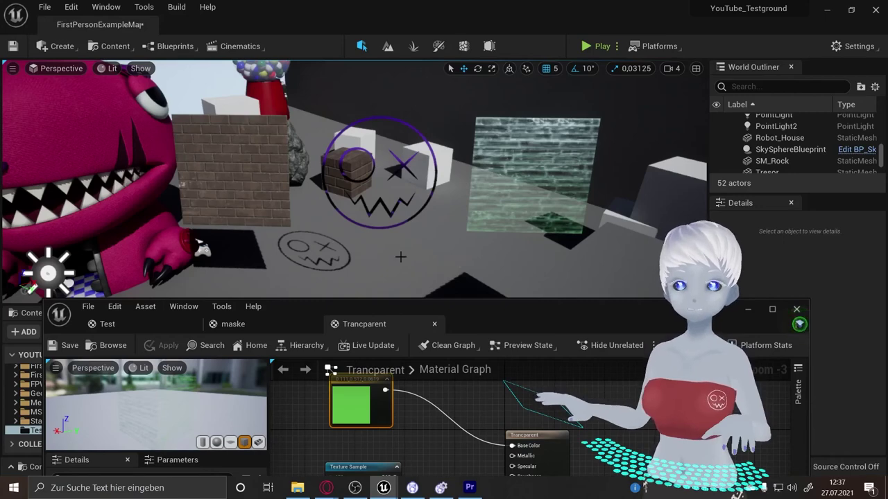
pyautogui.moveTo(400, 256); pyautogui.dragTo(354, 257, button='right')
pyautogui.press('d')
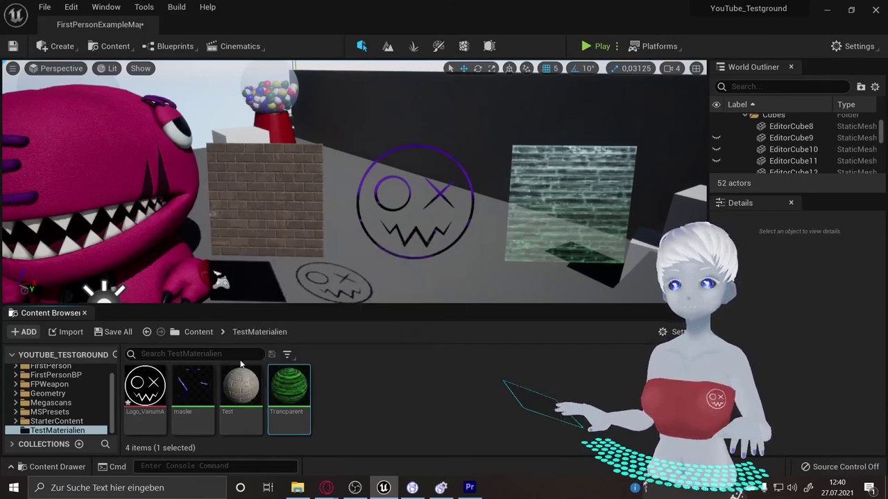
pyautogui.click(414, 347)
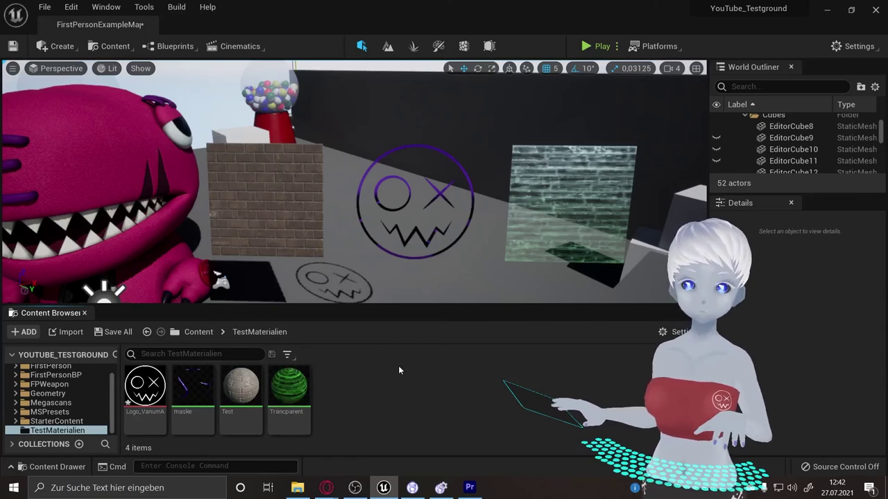
pyautogui.moveTo(239, 395)
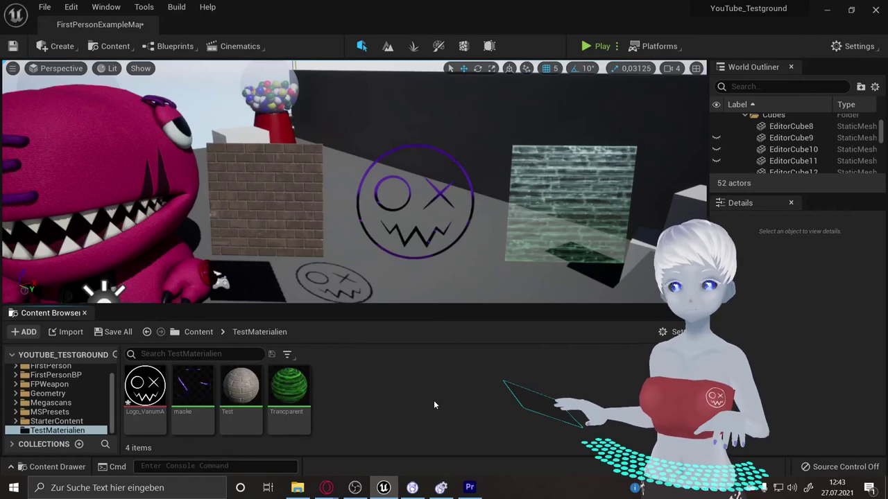
pyautogui.moveTo(487, 266); pyautogui.dragTo(498, 273, button='right')
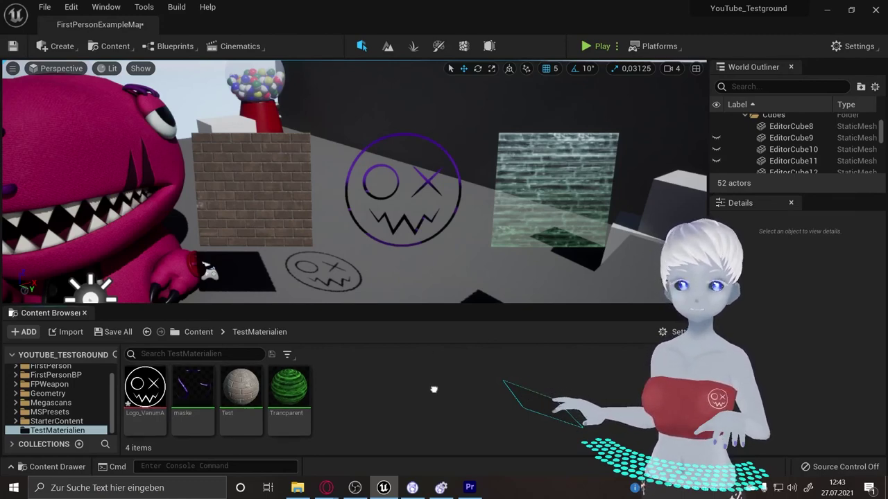
pyautogui.moveTo(416, 208); pyautogui.dragTo(430, 201, button='right')
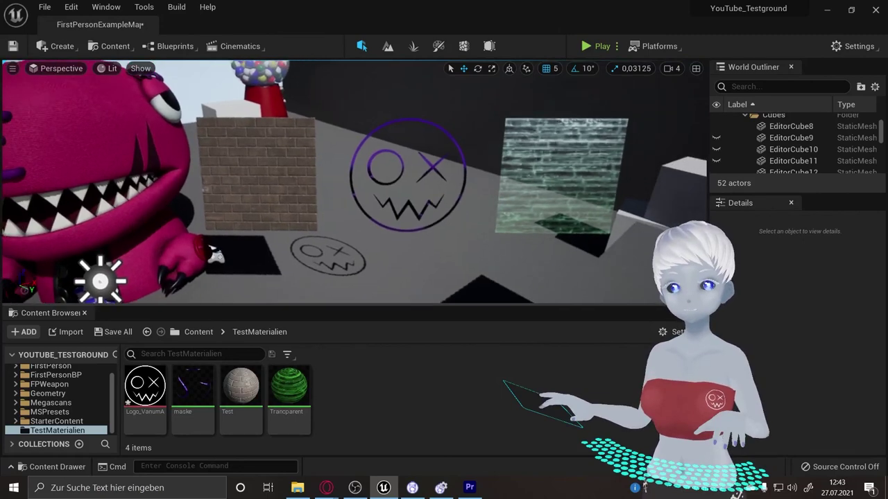
pyautogui.moveTo(443, 249); pyautogui.dragTo(445, 253, button='right')
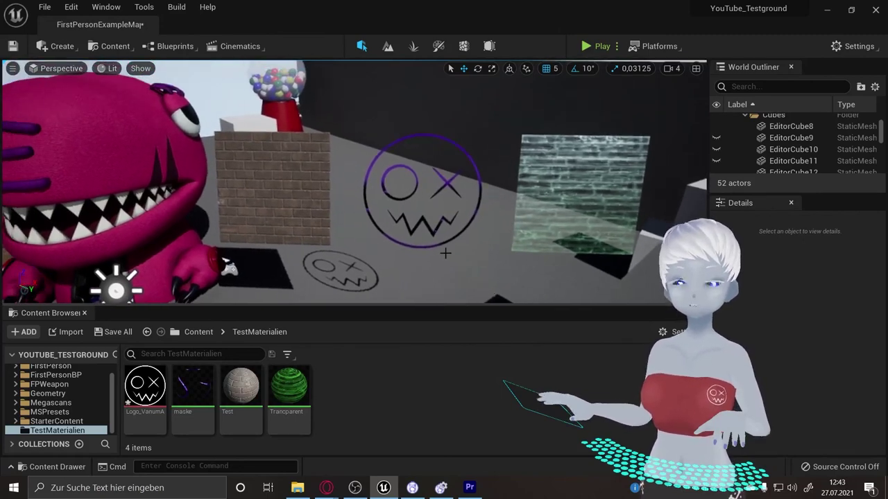